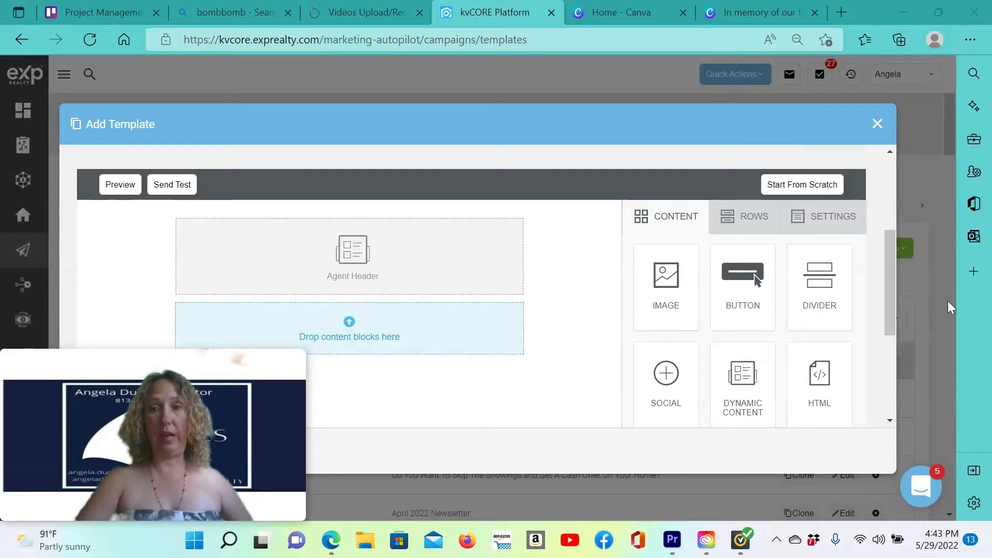
# Close the open template draft without saving and start a new email template.
pyautogui.moveTo(890, 297); pyautogui.dragTo(900, 205)
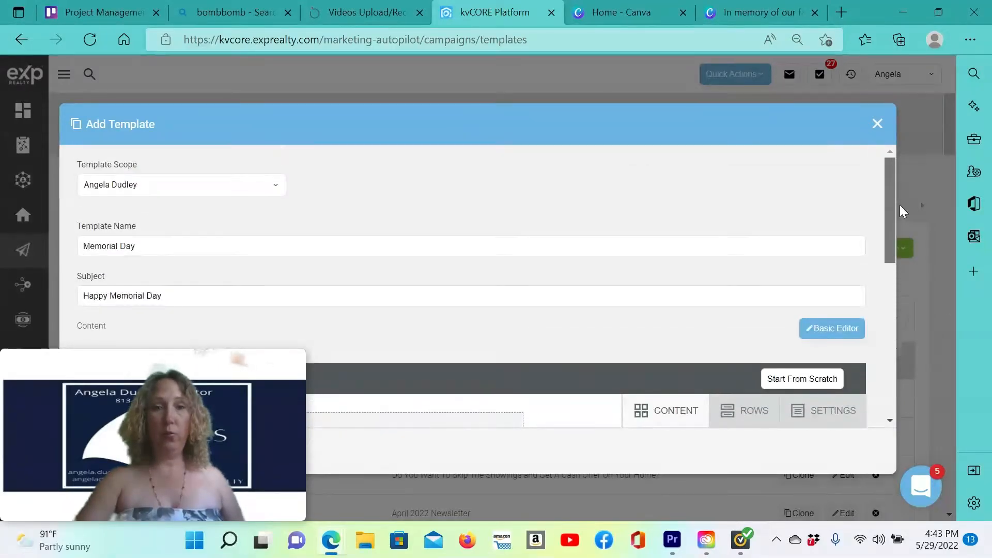
pyautogui.click(879, 124)
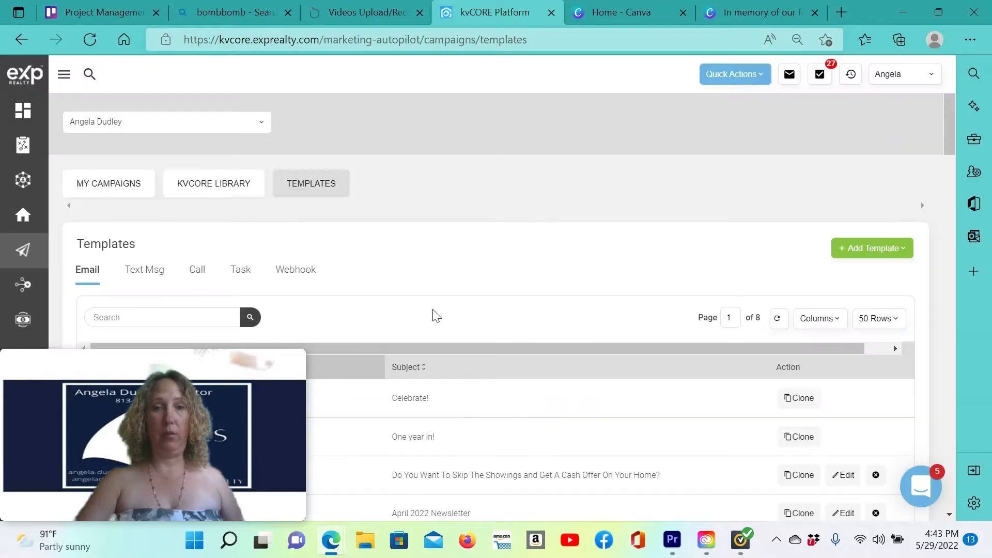
pyautogui.scroll(-1, 627, 224)
pyautogui.moveTo(23, 250)
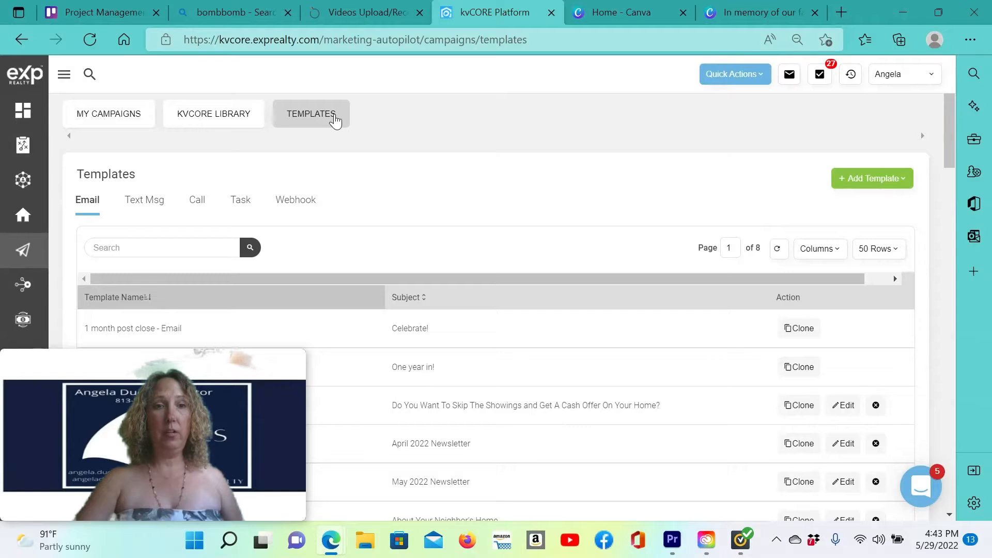
pyautogui.click(874, 181)
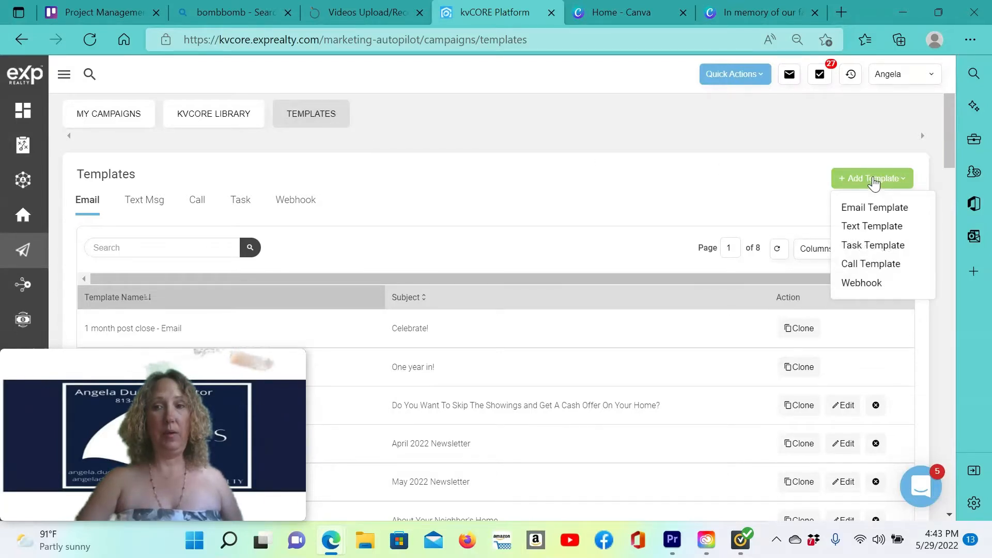
pyautogui.click(878, 208)
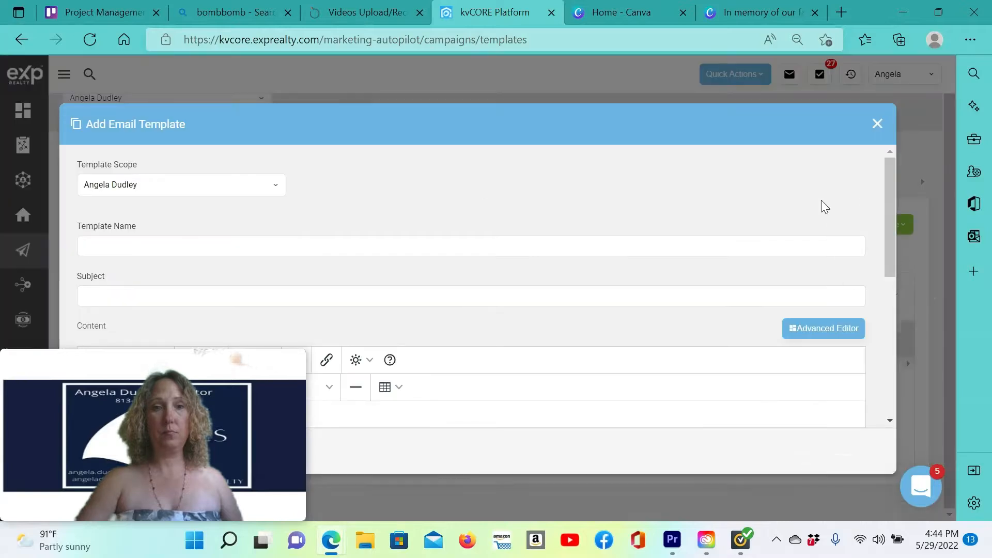
# Name the email template "Memorial Day Card" and set its subject to "Happy Memorial Day".
pyautogui.scroll(-2, 298, 161)
pyautogui.scroll(1, 247, 175)
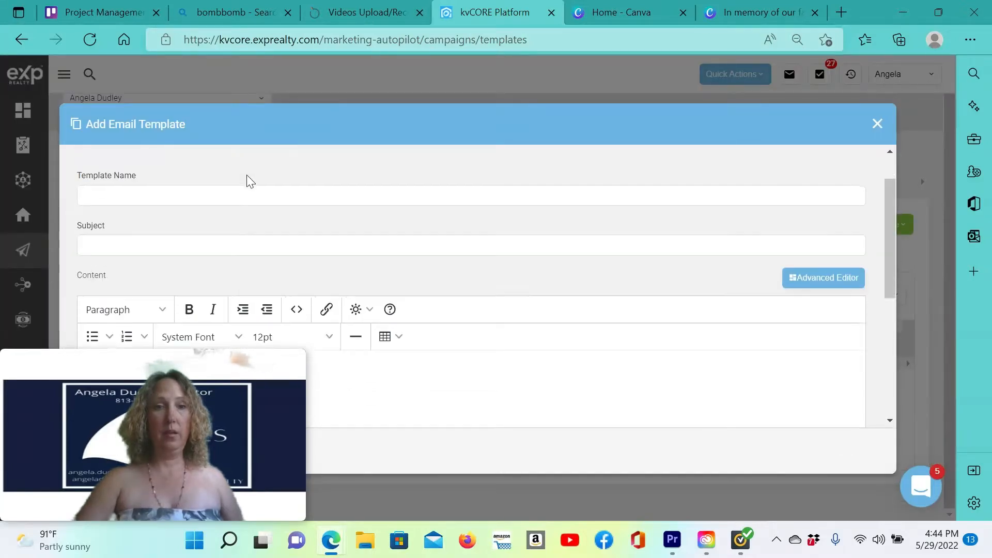
pyautogui.click(229, 201)
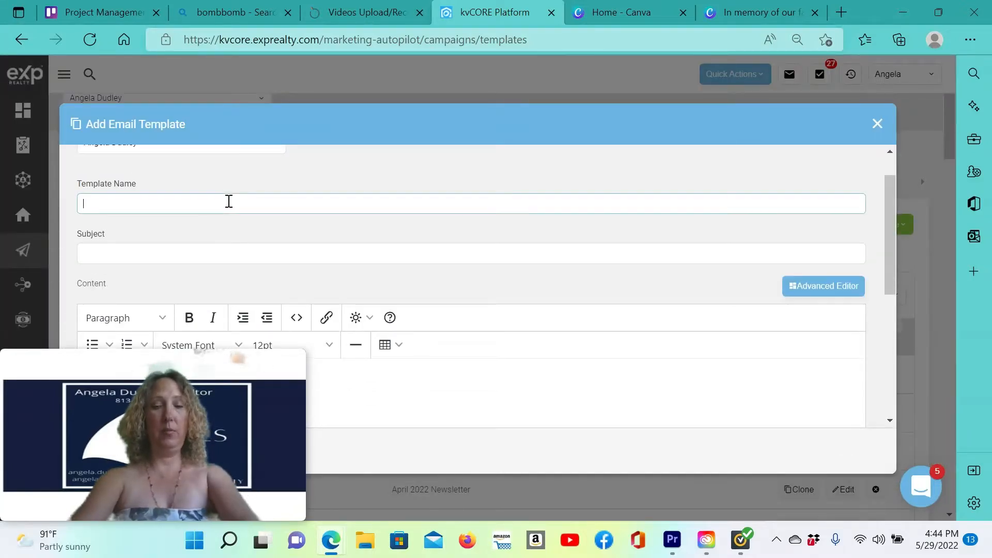
pyautogui.write('Memorial Day')
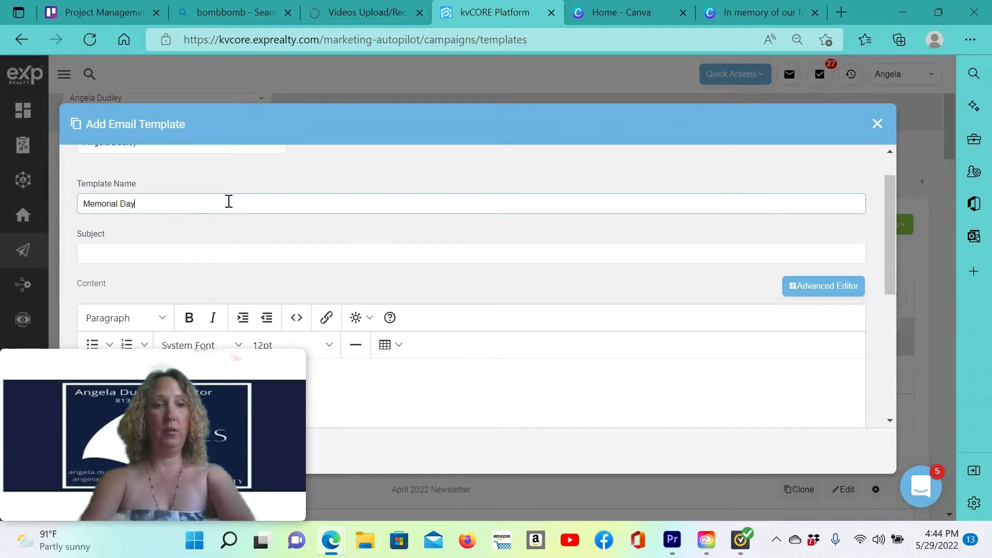
pyautogui.write(' Card')
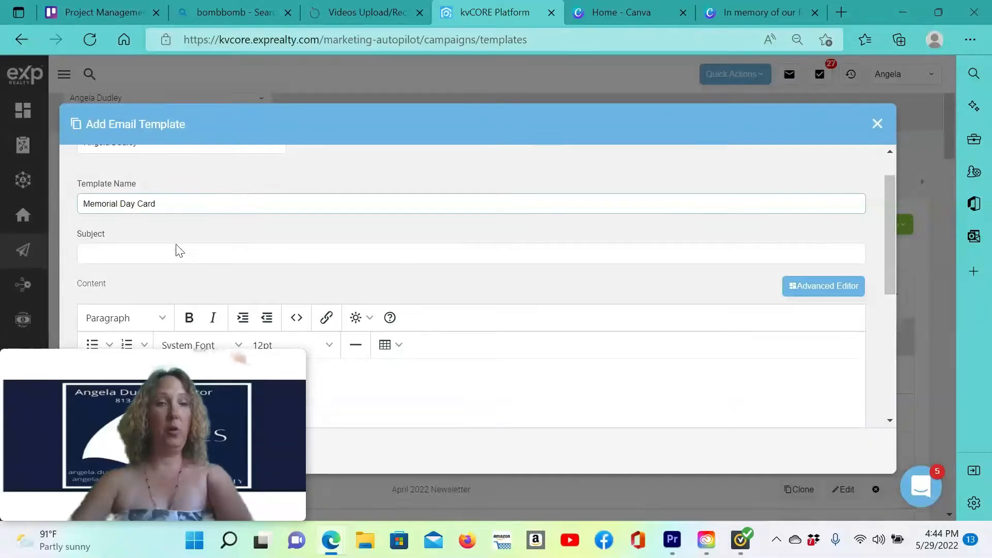
pyautogui.click(157, 255)
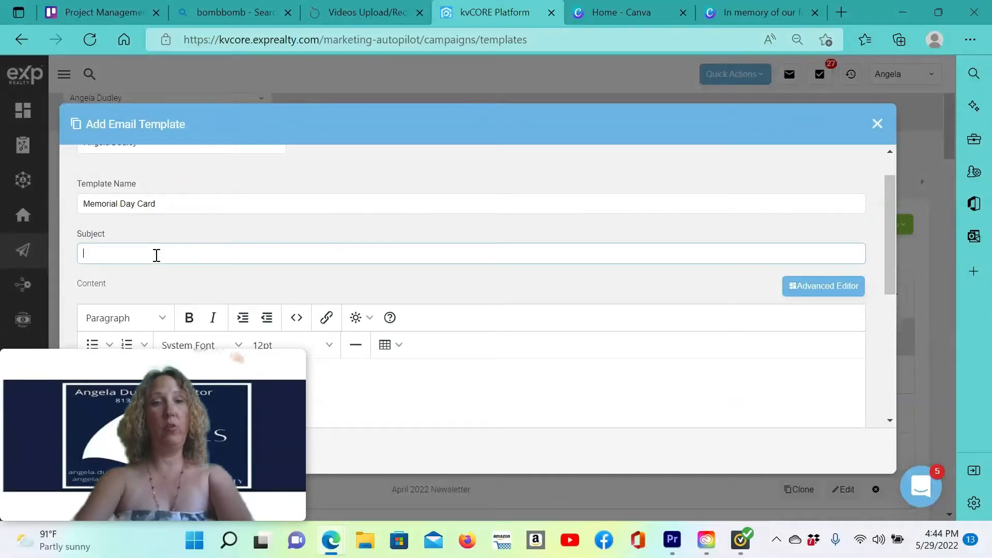
pyautogui.write('H')
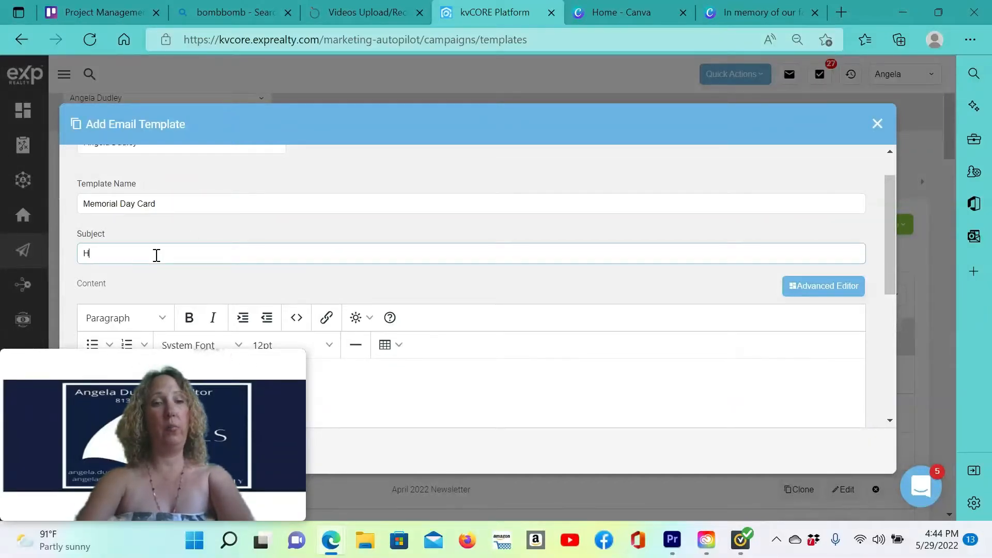
pyautogui.write('appy Memorial Day')
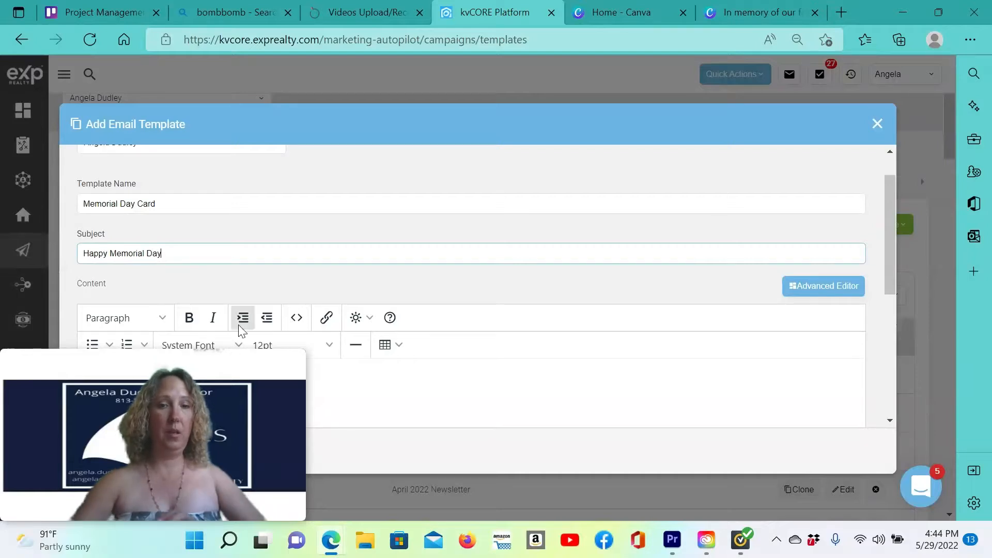
# Switch the template's content to the Advanced Editor and accept the editor change.
pyautogui.scroll(-2, 454, 290)
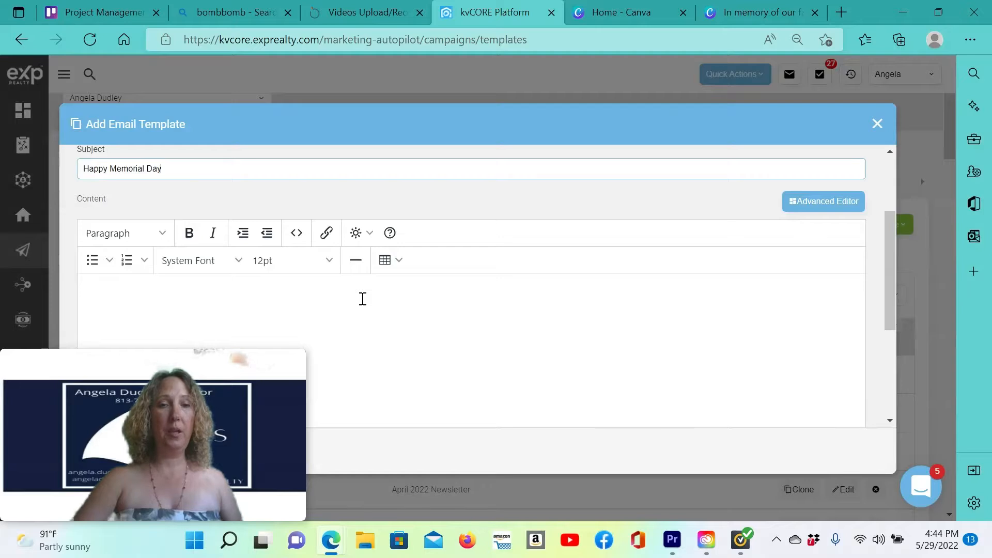
pyautogui.scroll(-1, 363, 298)
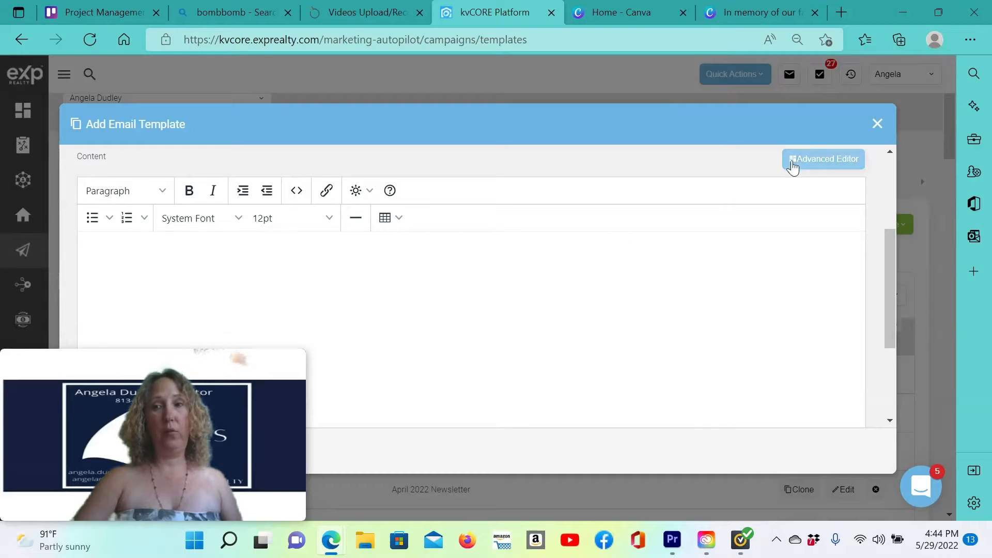
pyautogui.click(830, 169)
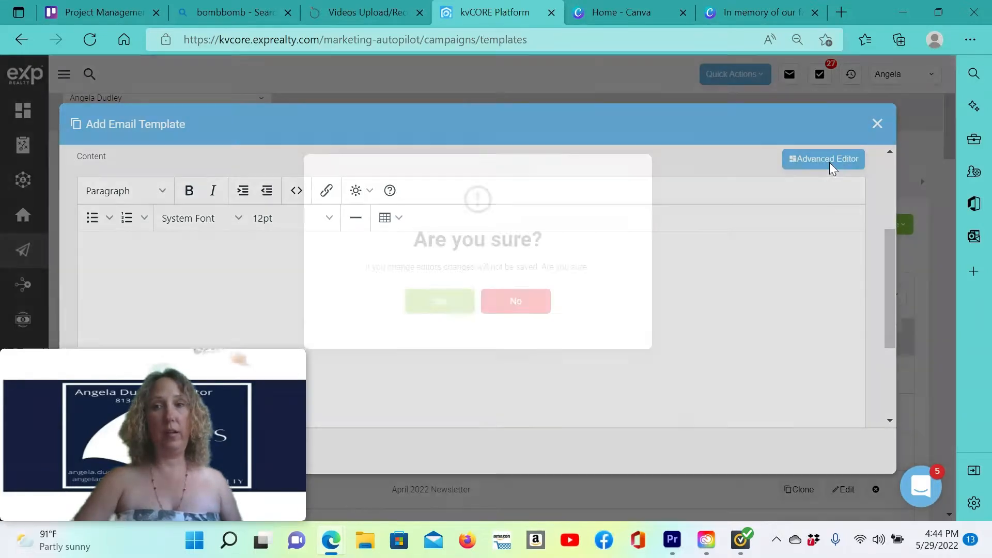
pyautogui.click(442, 304)
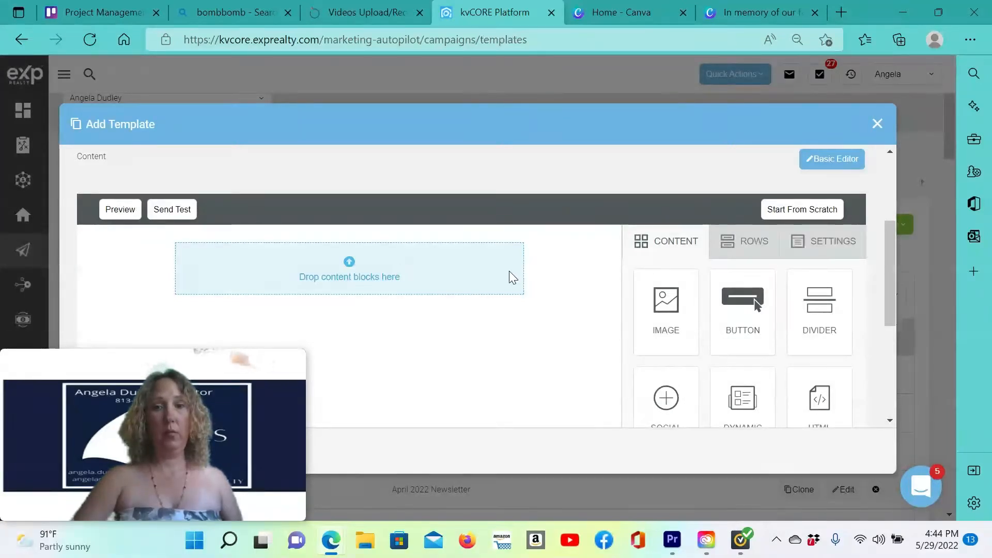
# Add a dynamic content block to the empty template body and set its content to Agent Header.
pyautogui.scroll(-1, 511, 273)
pyautogui.moveTo(726, 359); pyautogui.dragTo(344, 210)
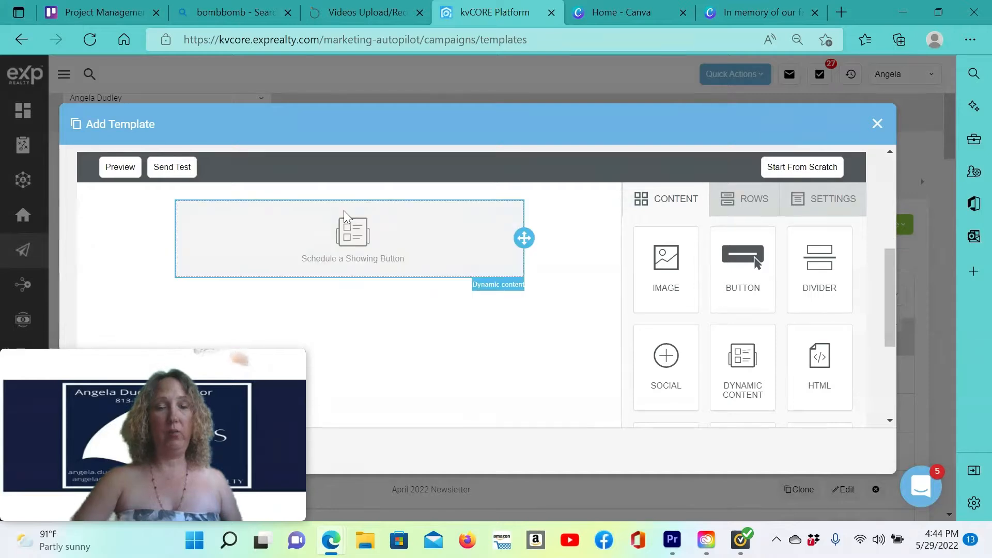
pyautogui.click(362, 239)
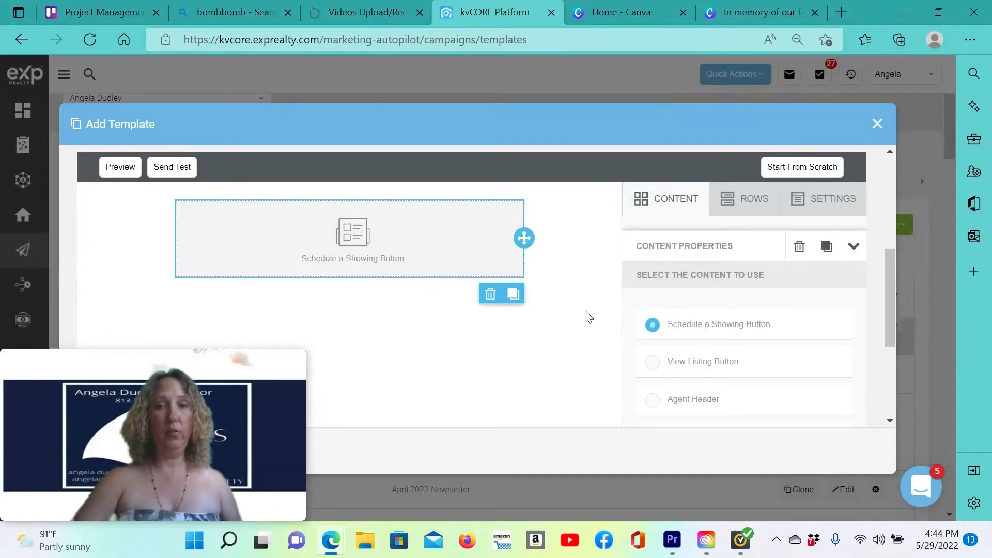
pyautogui.scroll(-1, 812, 285)
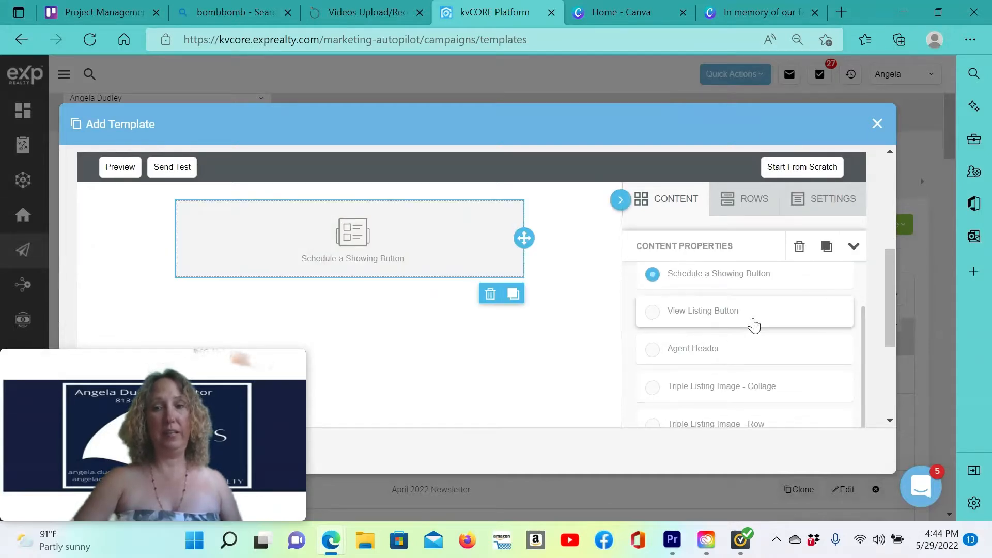
pyautogui.scroll(-2, 724, 324)
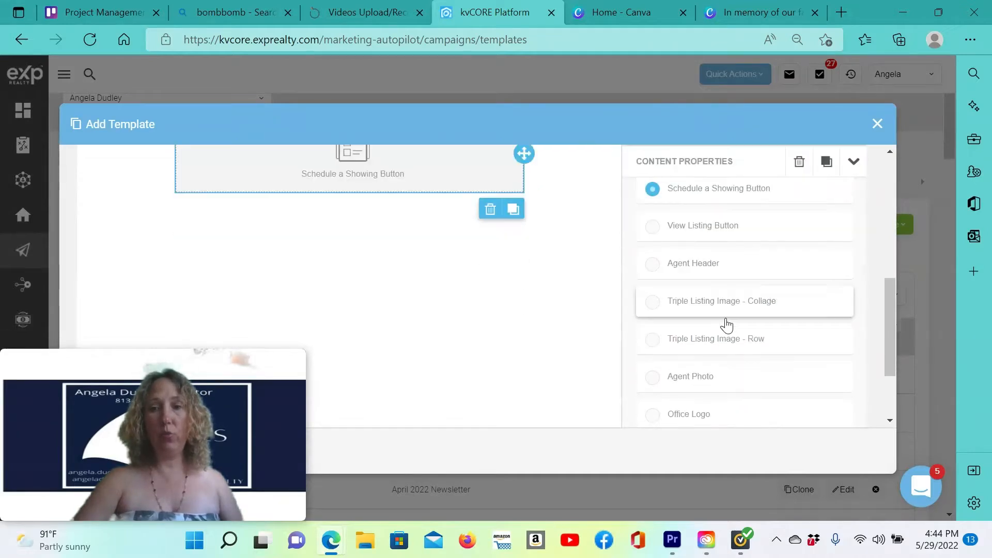
pyautogui.scroll(-1, 714, 355)
pyautogui.scroll(-2, 714, 356)
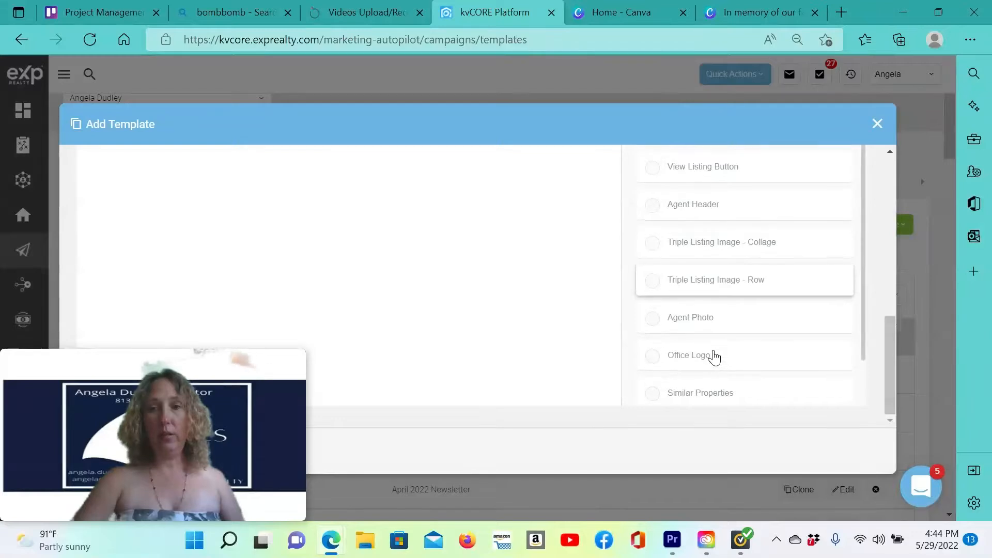
pyautogui.click(654, 209)
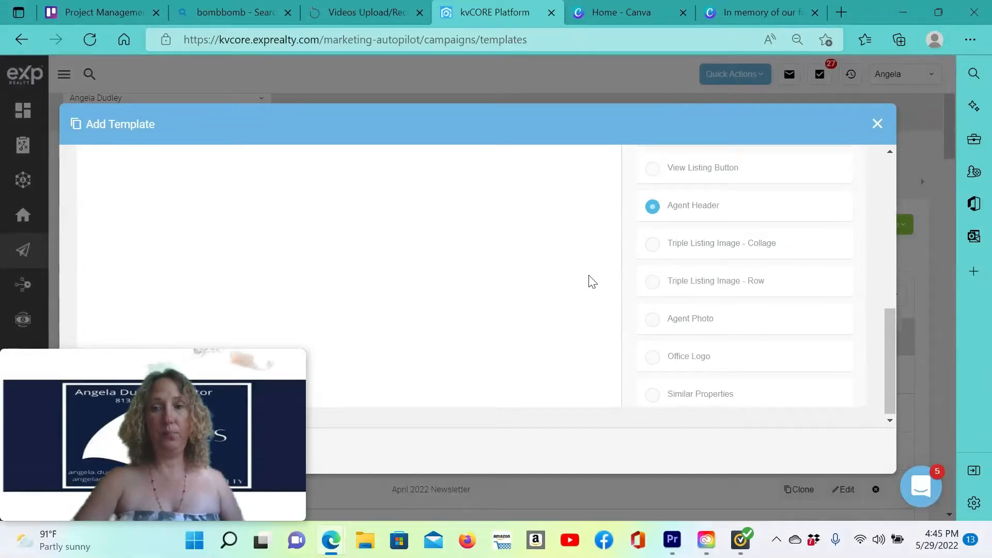
# Add a full-width single-column row directly below the Agent Header block.
pyautogui.scroll(1, 592, 282)
pyautogui.scroll(-1, 592, 282)
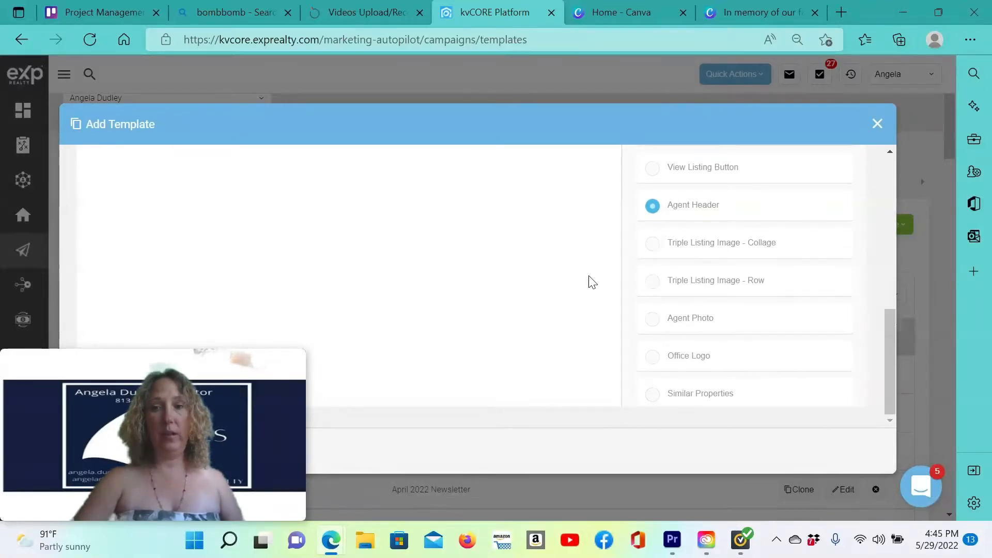
pyautogui.scroll(3, 592, 282)
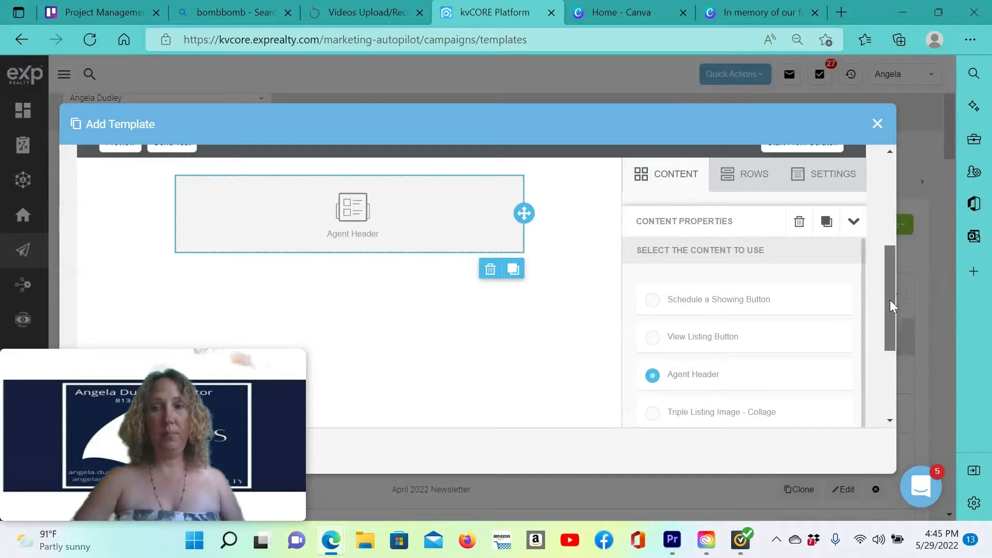
pyautogui.moveTo(890, 300)
pyautogui.mouseDown()
pyautogui.moveTo(890, 261)
pyautogui.moveTo(890, 283)
pyautogui.mouseUp()
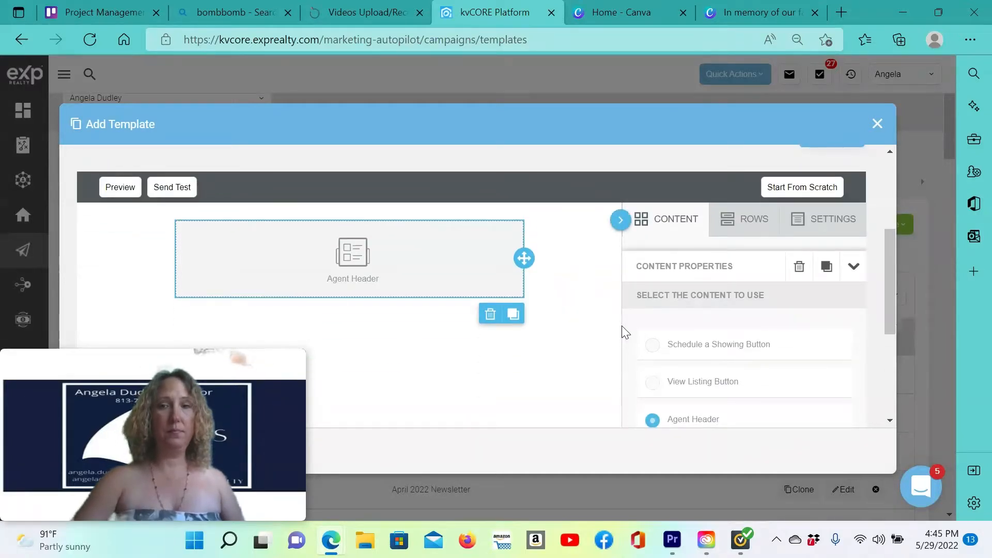
pyautogui.click(743, 226)
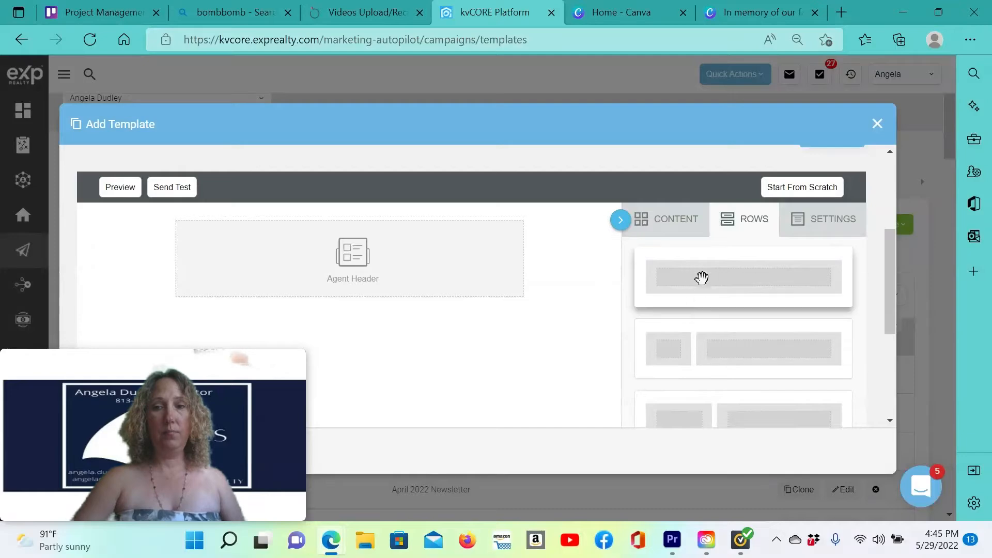
pyautogui.moveTo(702, 279); pyautogui.dragTo(260, 302)
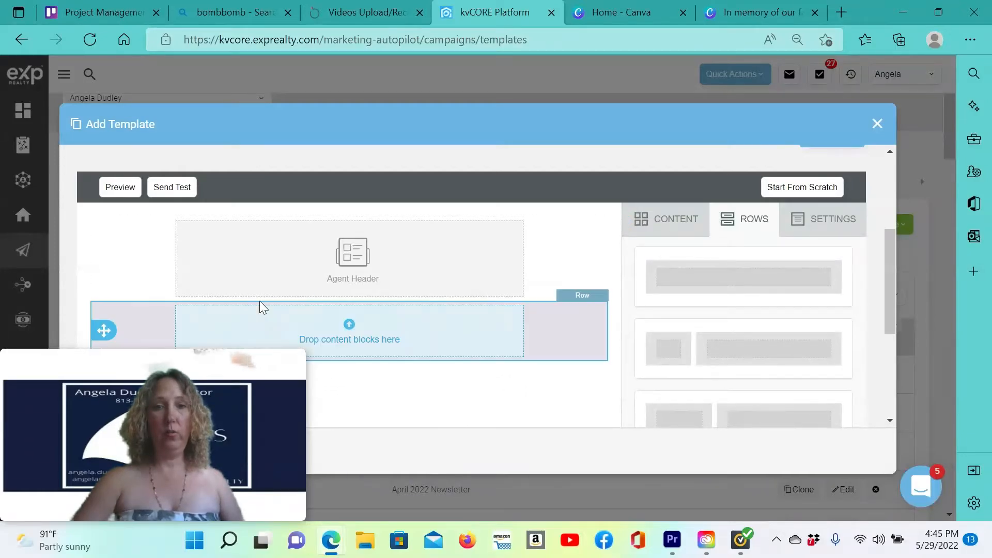
# Place an image content block in the empty row below the Agent Header.
pyautogui.click(401, 335)
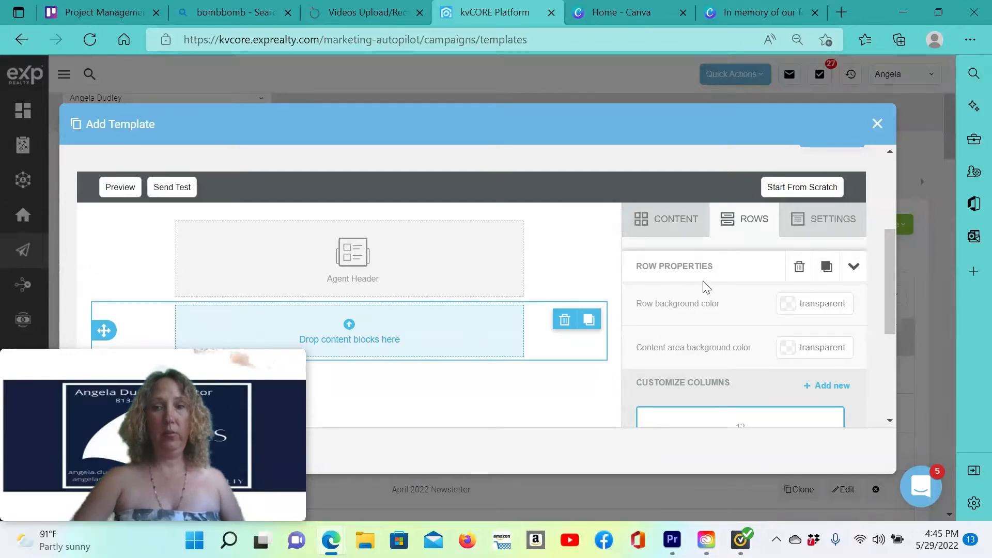
pyautogui.scroll(-1, 724, 279)
pyautogui.click(673, 179)
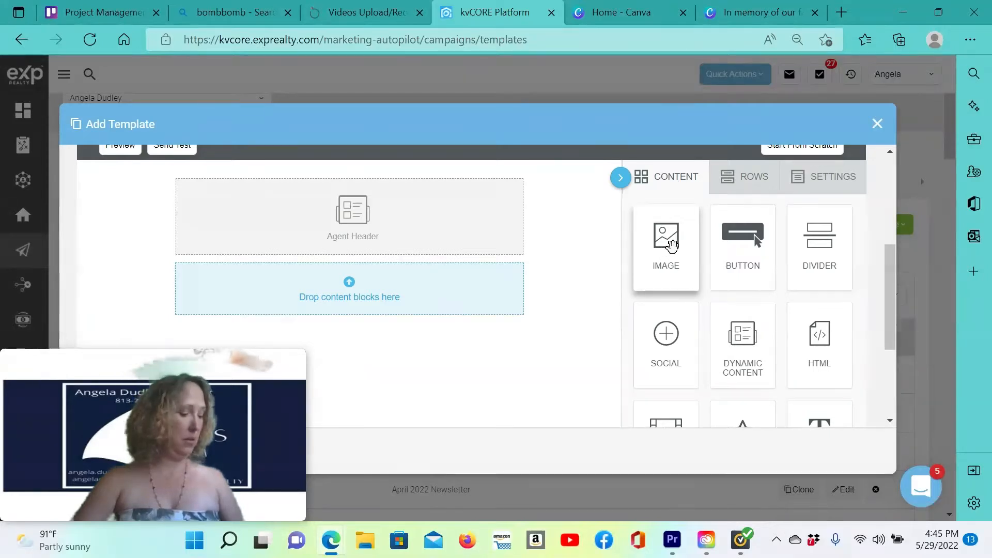
pyautogui.moveTo(662, 251); pyautogui.dragTo(355, 269)
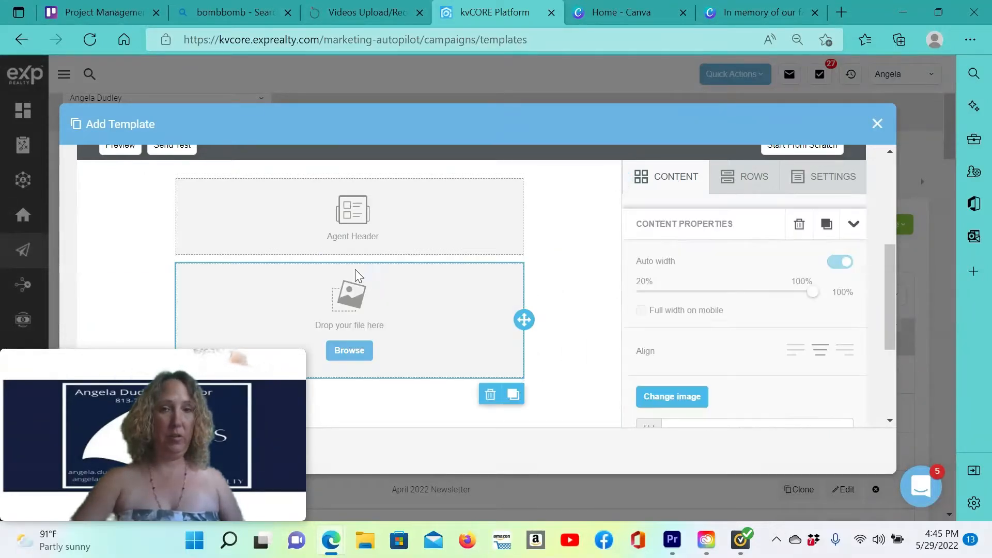
# Start uploading a file for the image block and open the Real Estate folder on the Desktop in the file picker.
pyautogui.click(349, 351)
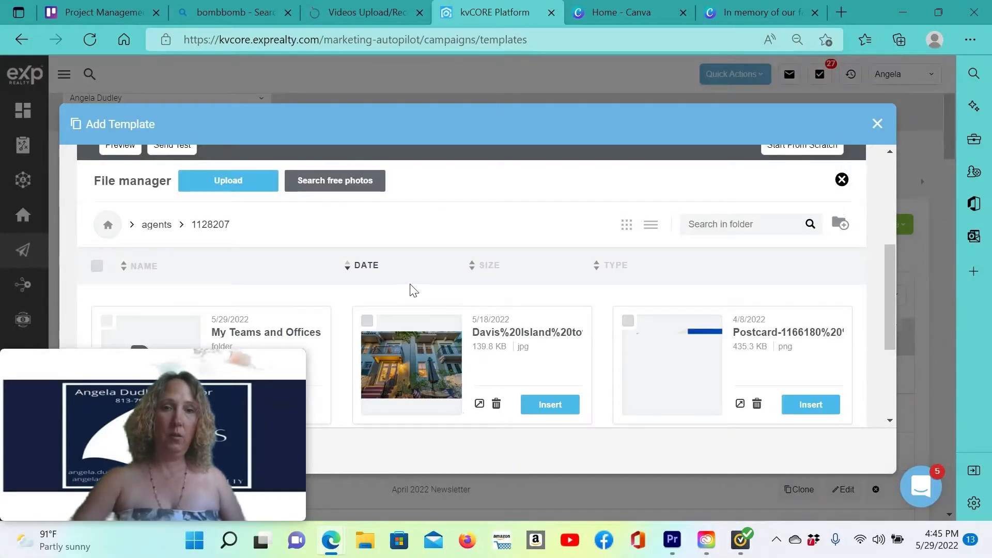
pyautogui.click(246, 181)
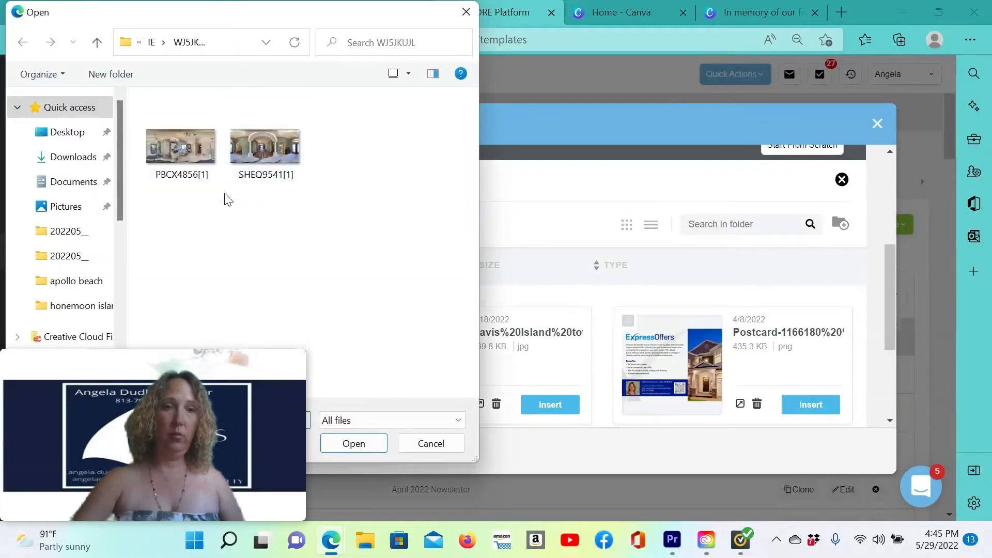
pyautogui.scroll(-1, 119, 176)
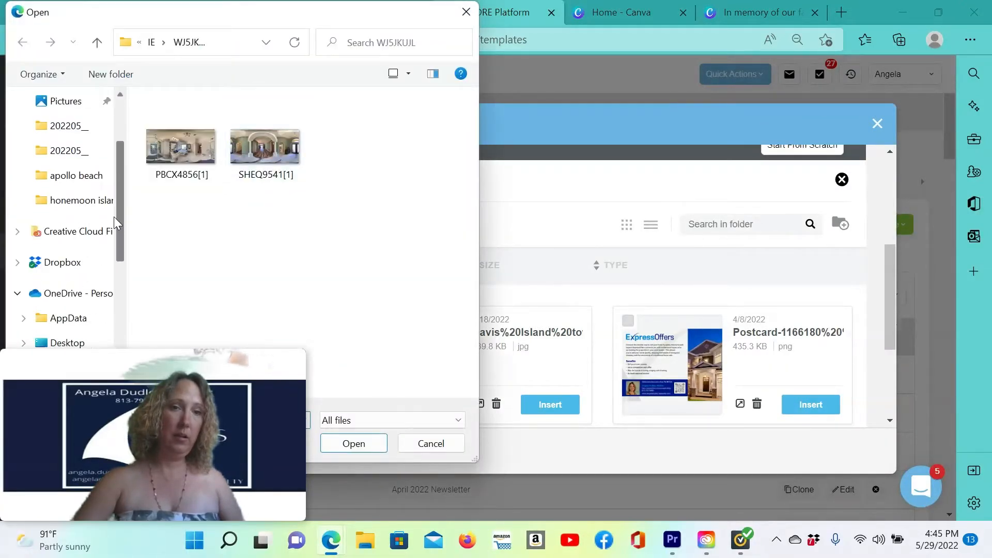
pyautogui.scroll(1, 118, 209)
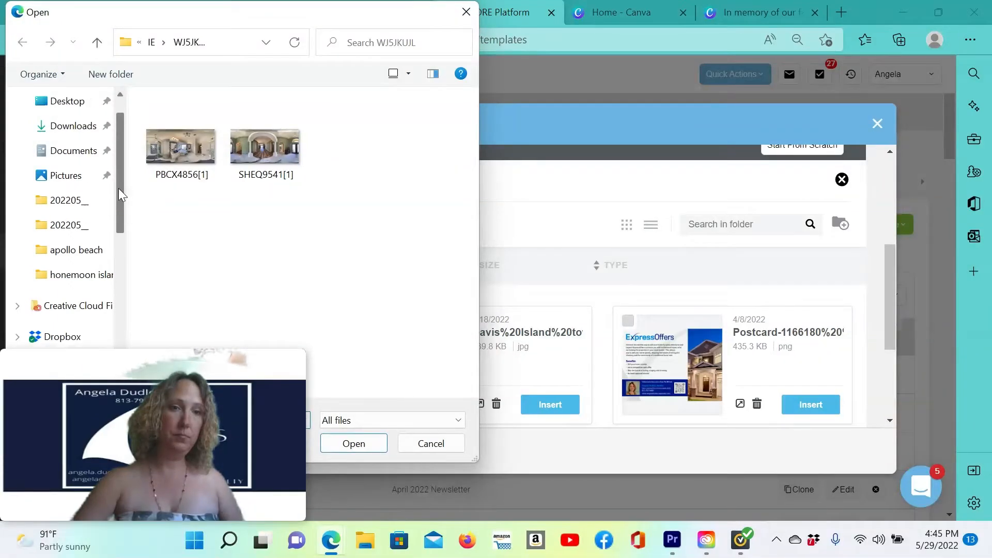
pyautogui.scroll(1, 121, 186)
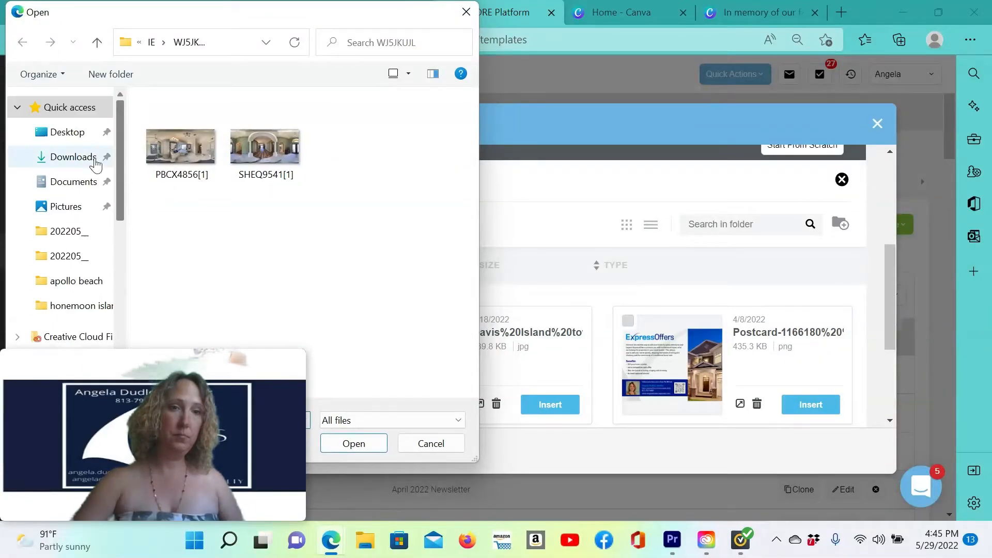
pyautogui.click(78, 132)
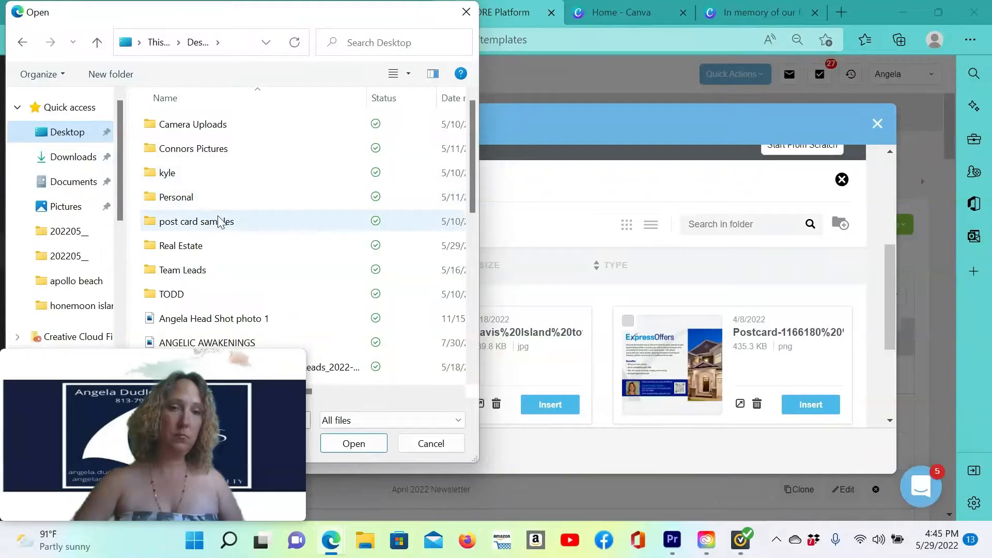
pyautogui.click(198, 246)
pyautogui.click(337, 454)
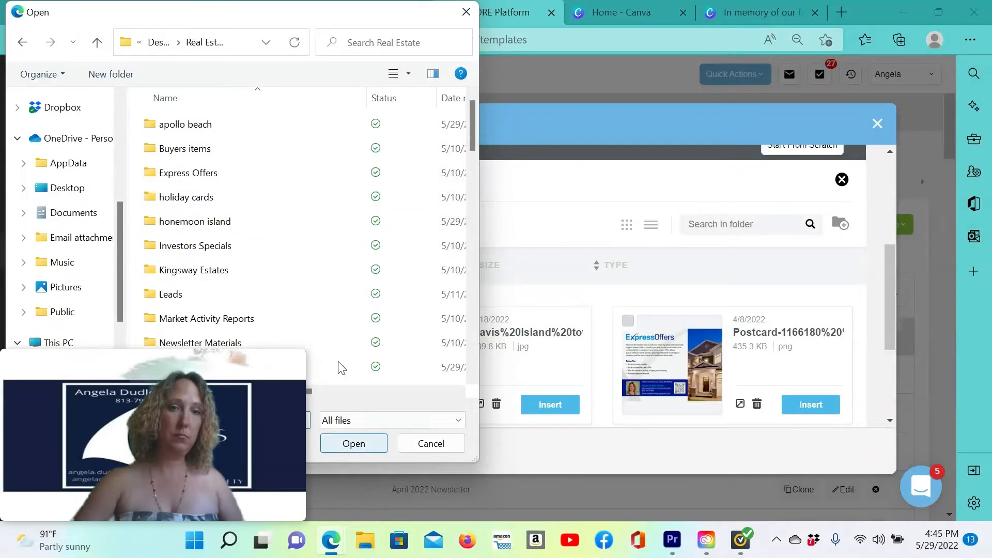
# Look through the subfolders and files of the Real Estate folder for the Memorial Day card image.
pyautogui.scroll(-1, 319, 238)
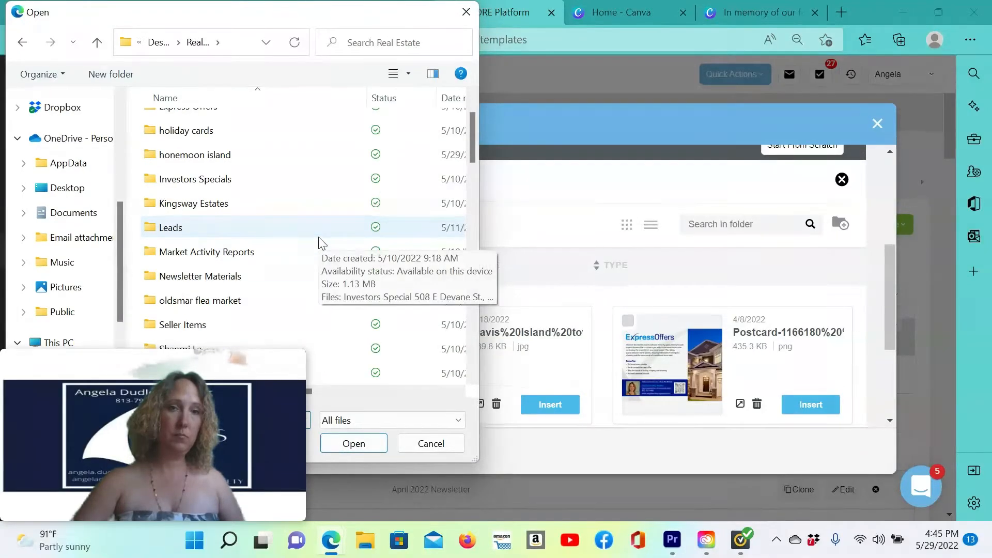
pyautogui.scroll(-3, 306, 241)
pyautogui.scroll(-12, 305, 241)
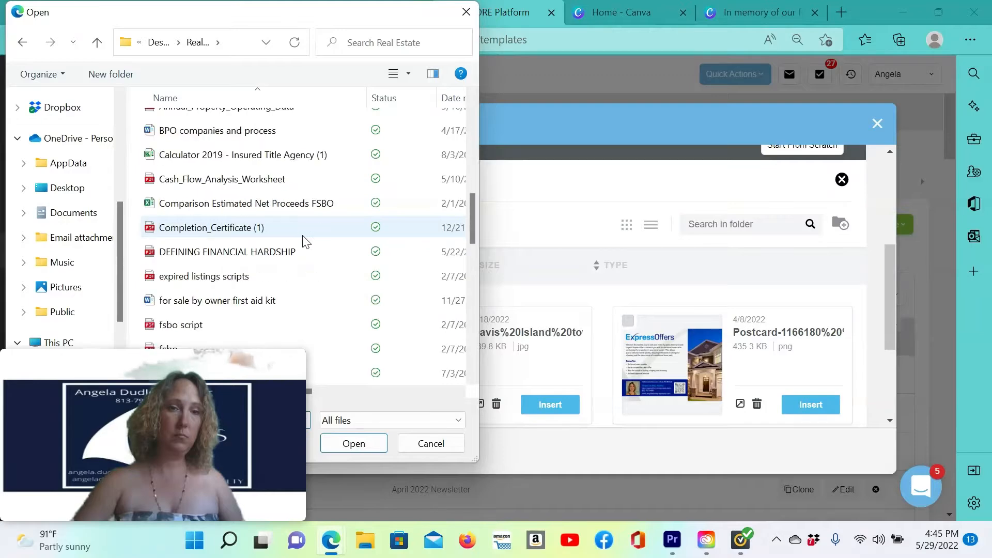
pyautogui.scroll(-2, 306, 242)
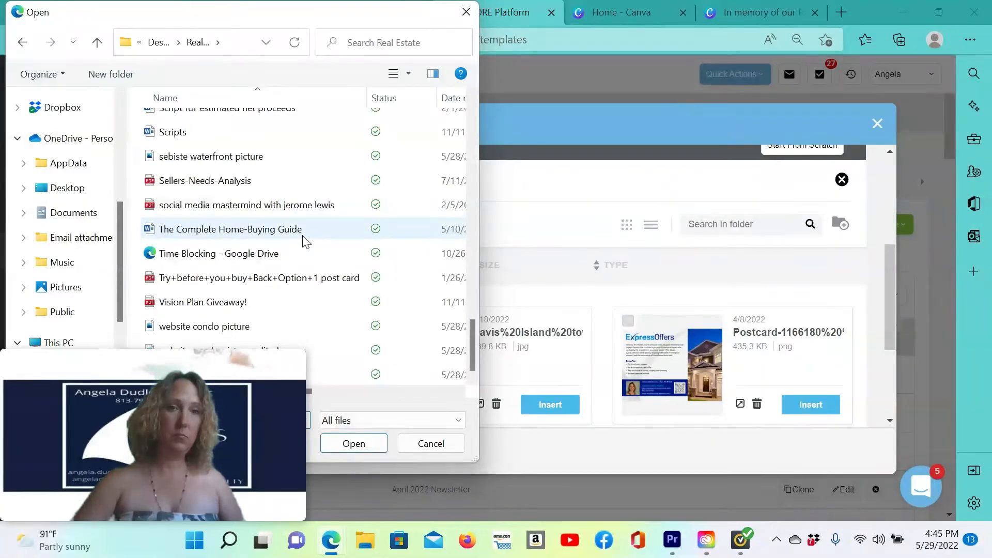
pyautogui.scroll(2, 305, 242)
pyautogui.scroll(2, 305, 241)
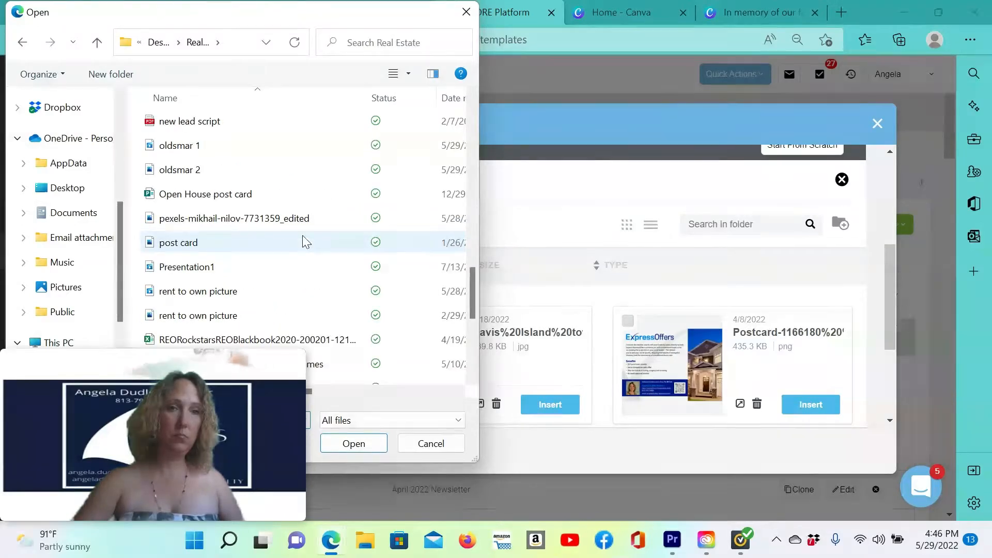
pyautogui.scroll(5, 305, 241)
pyautogui.scroll(3, 304, 240)
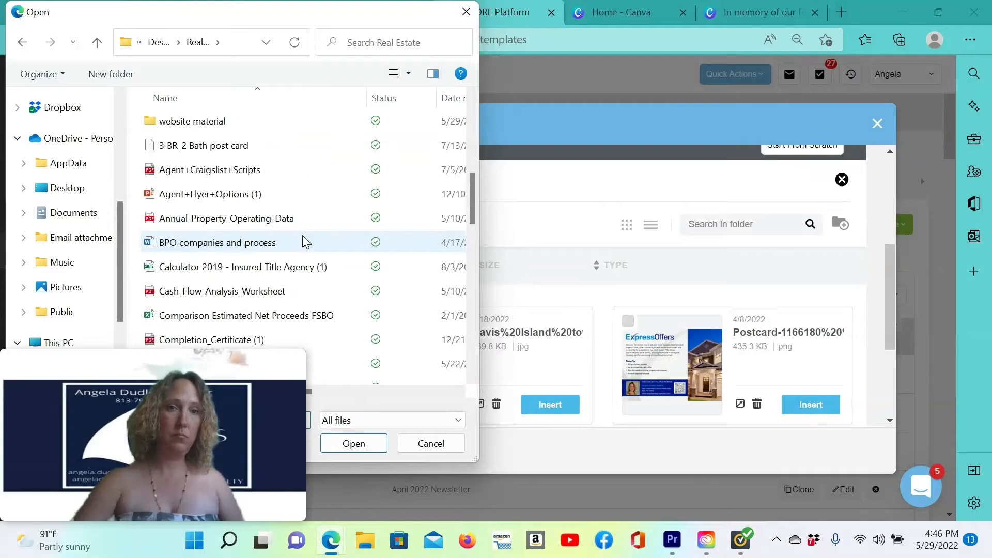
# Open the website material subfolder and check its files for the Memorial Day card image.
pyautogui.click(247, 198)
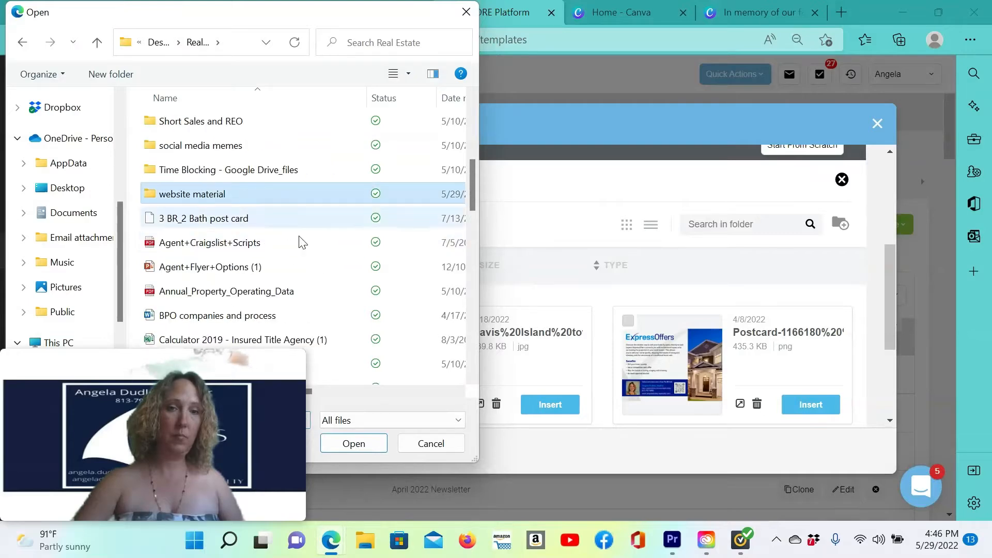
pyautogui.click(353, 444)
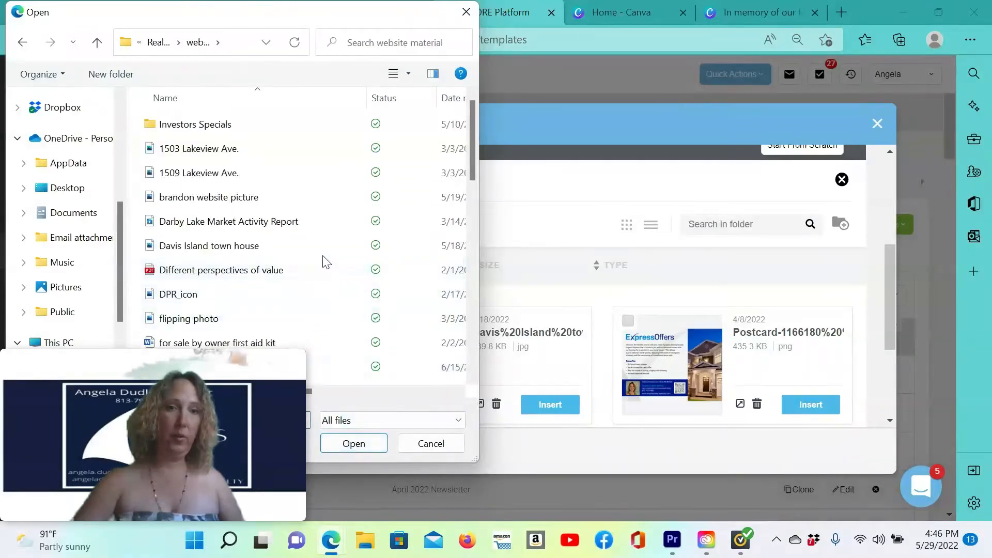
pyautogui.scroll(-4, 324, 261)
pyautogui.scroll(-3, 324, 261)
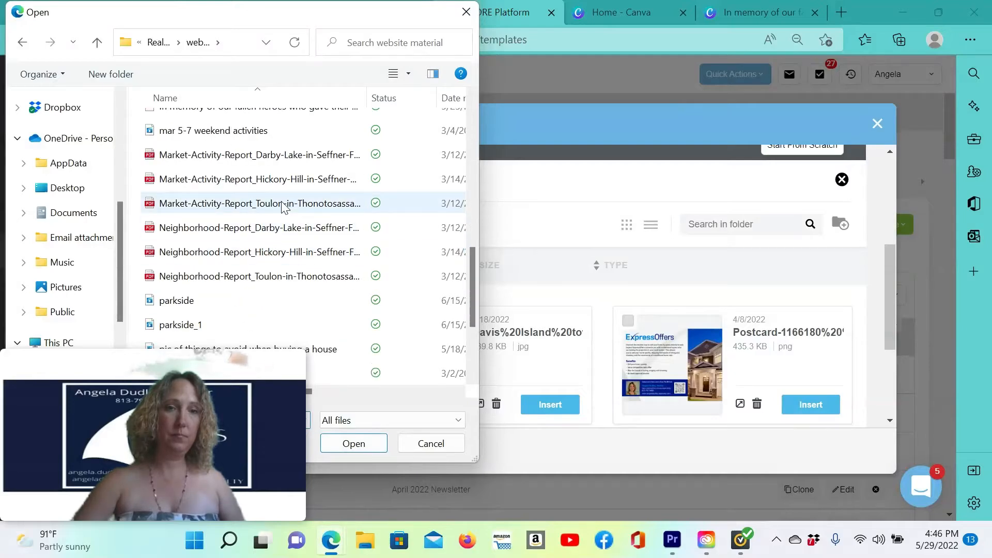
pyautogui.scroll(-2, 284, 205)
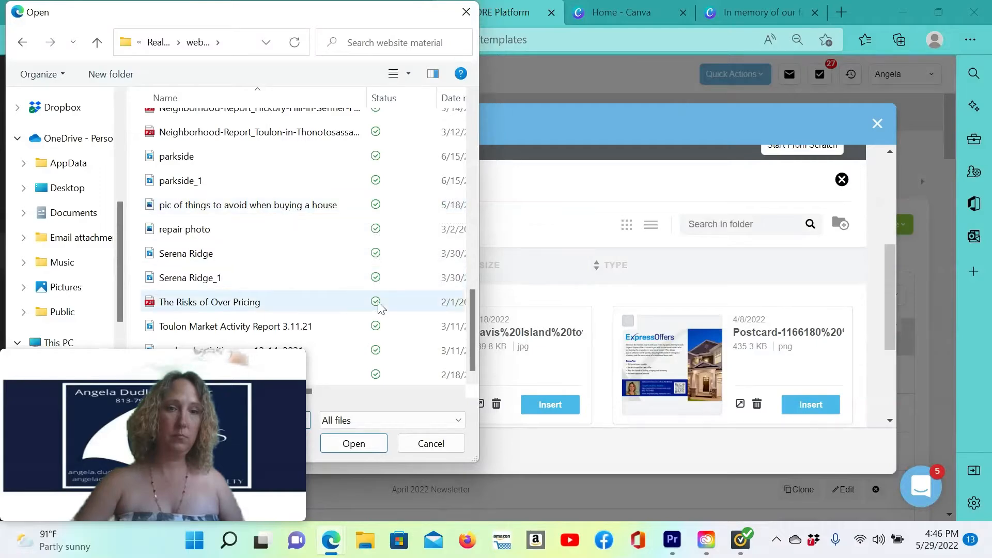
pyautogui.scroll(3, 377, 306)
pyautogui.scroll(7, 379, 308)
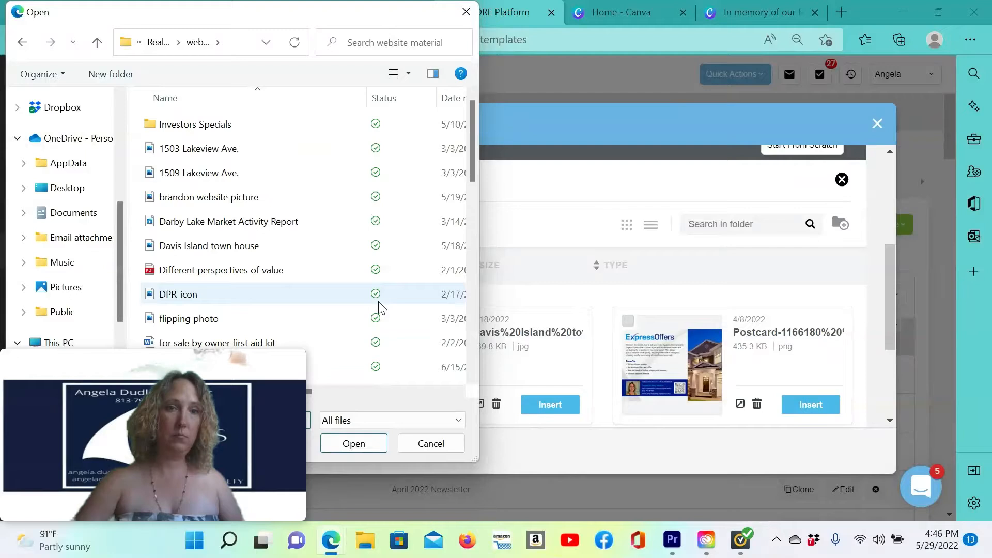
# Return to the parent Real Estate folder and look through its full contents again for the card image.
pyautogui.click(97, 42)
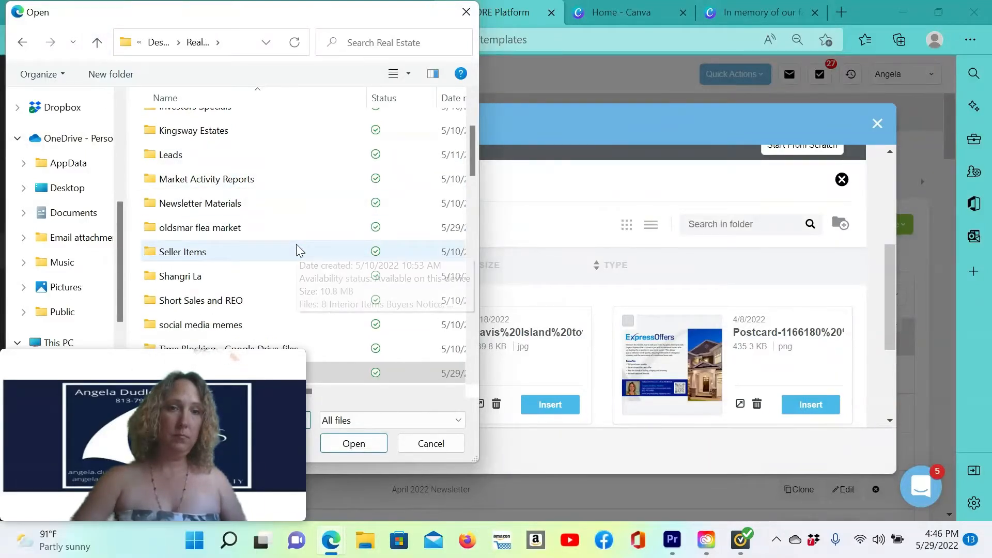
pyautogui.scroll(-3, 297, 245)
pyautogui.scroll(-7, 296, 245)
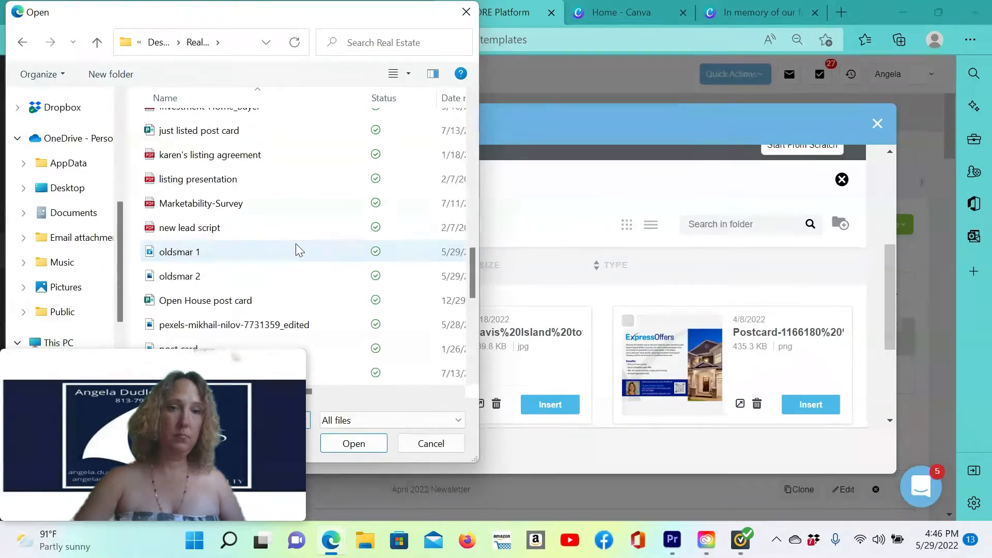
pyautogui.scroll(-5, 296, 246)
pyautogui.scroll(-1, 298, 251)
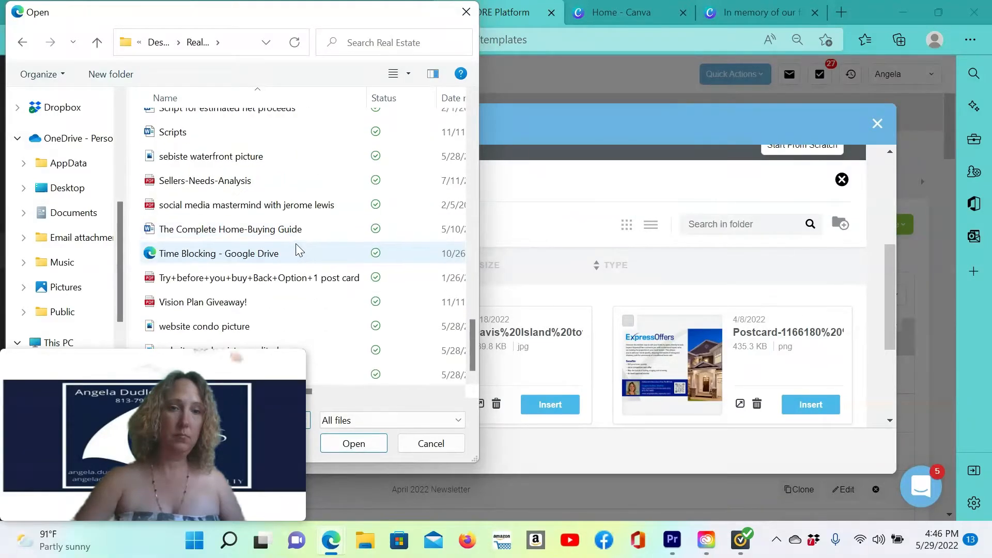
pyautogui.scroll(20, 296, 243)
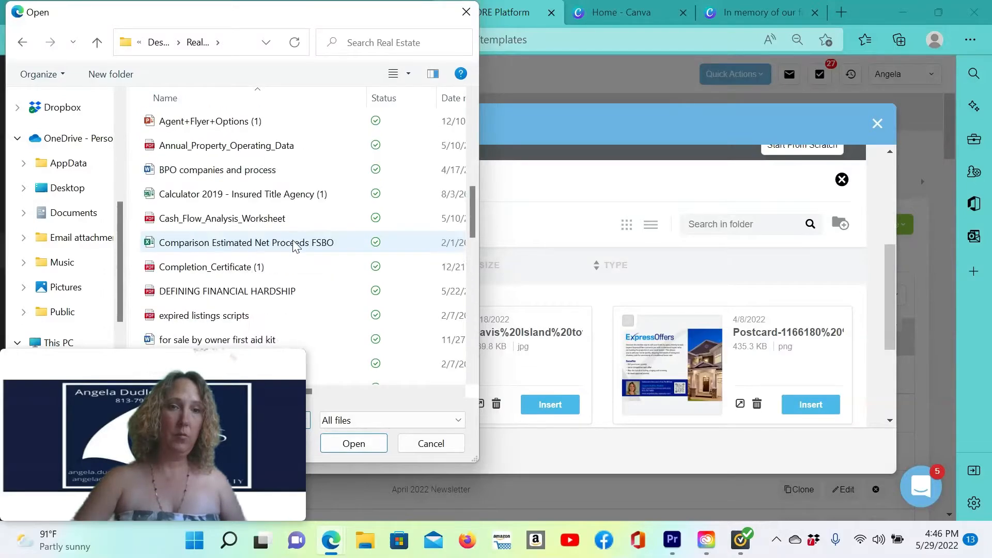
pyautogui.scroll(-1, 296, 246)
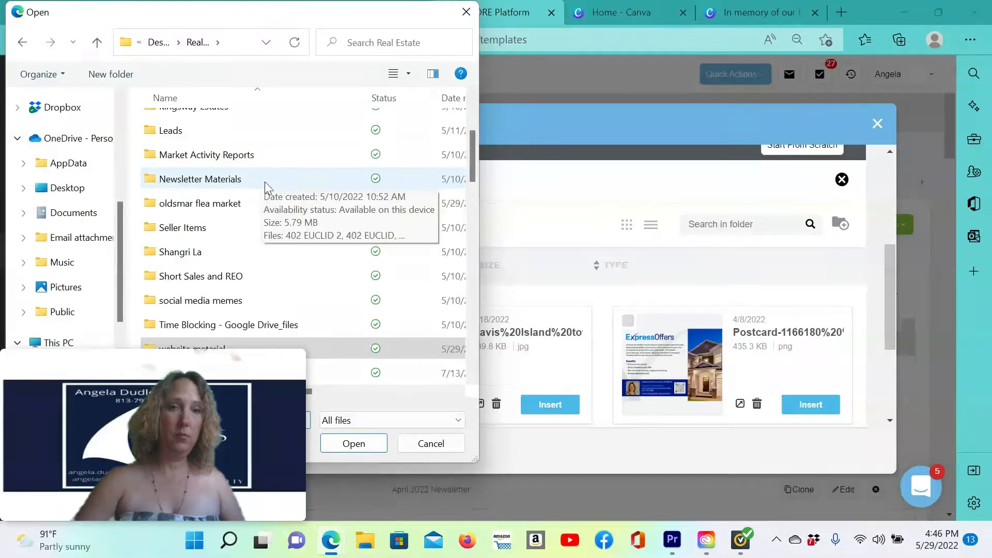
pyautogui.scroll(3, 308, 208)
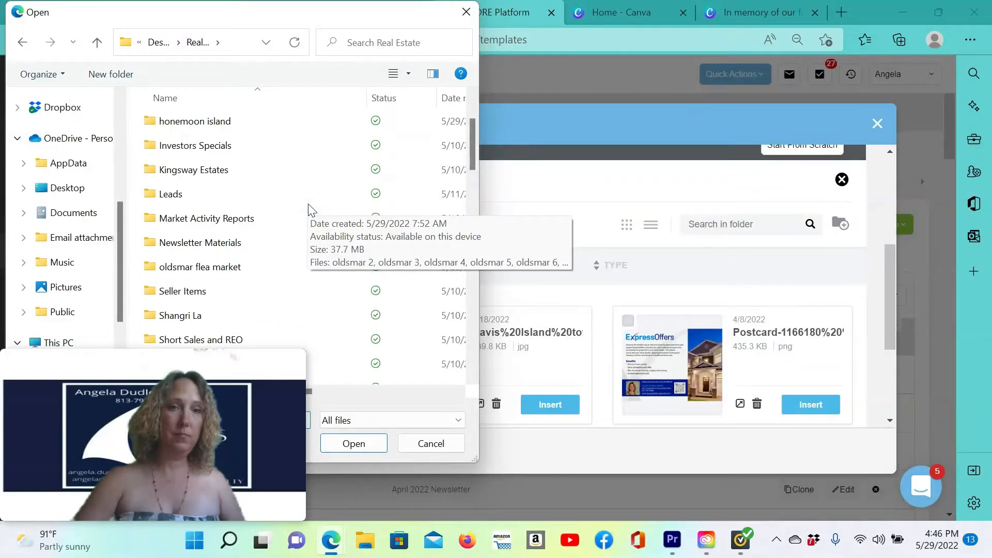
pyautogui.scroll(-3, 308, 206)
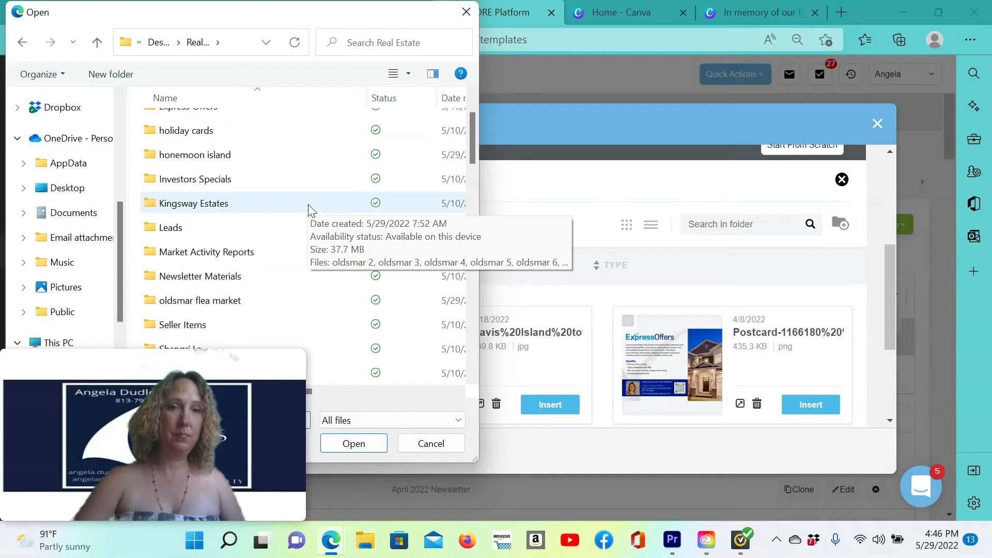
pyautogui.scroll(-4, 308, 209)
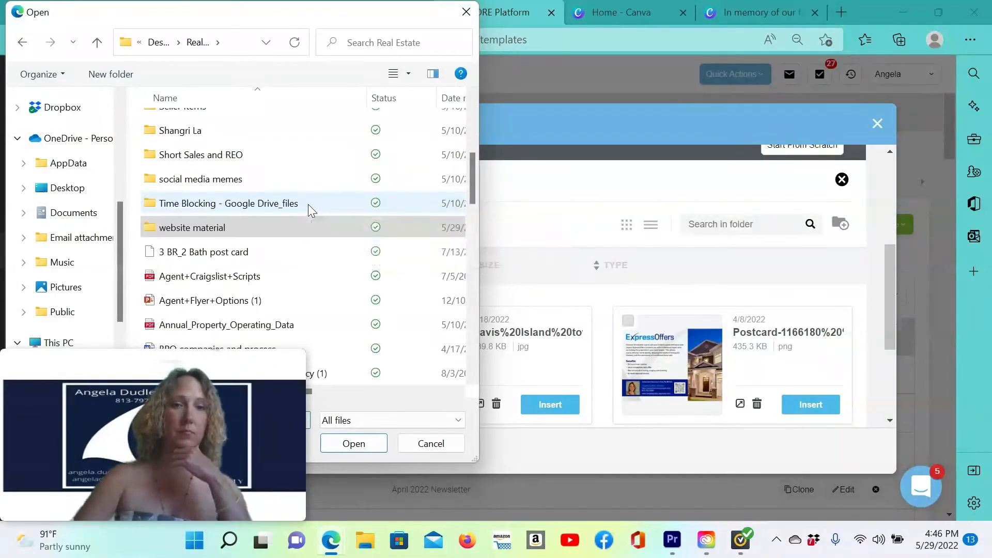
pyautogui.scroll(-1, 308, 208)
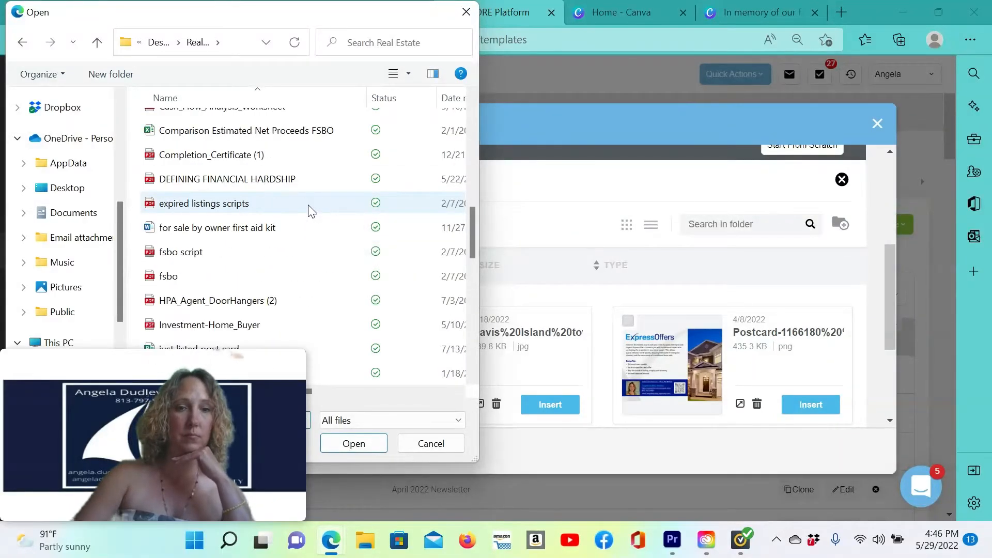
pyautogui.scroll(-1, 310, 209)
pyautogui.scroll(-3, 310, 210)
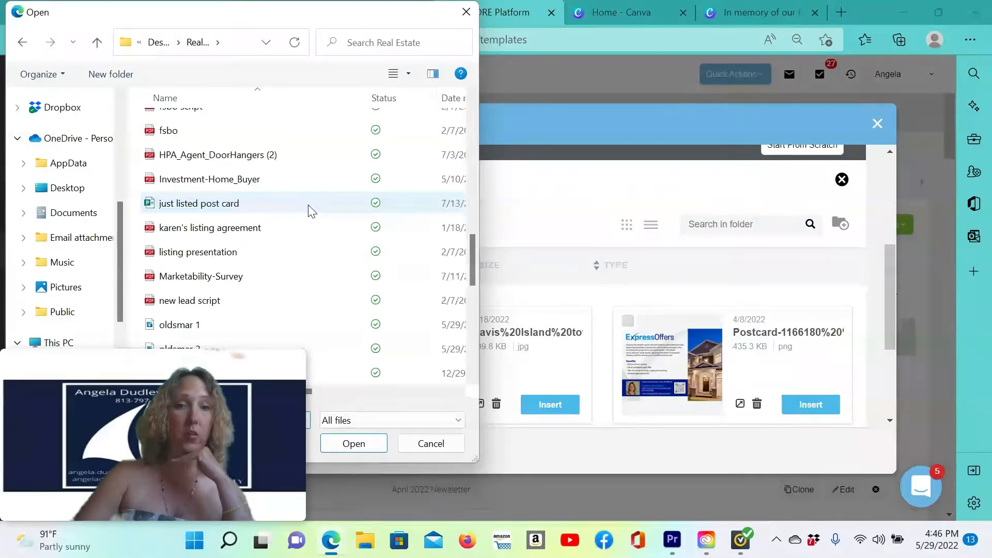
pyautogui.scroll(-4, 310, 209)
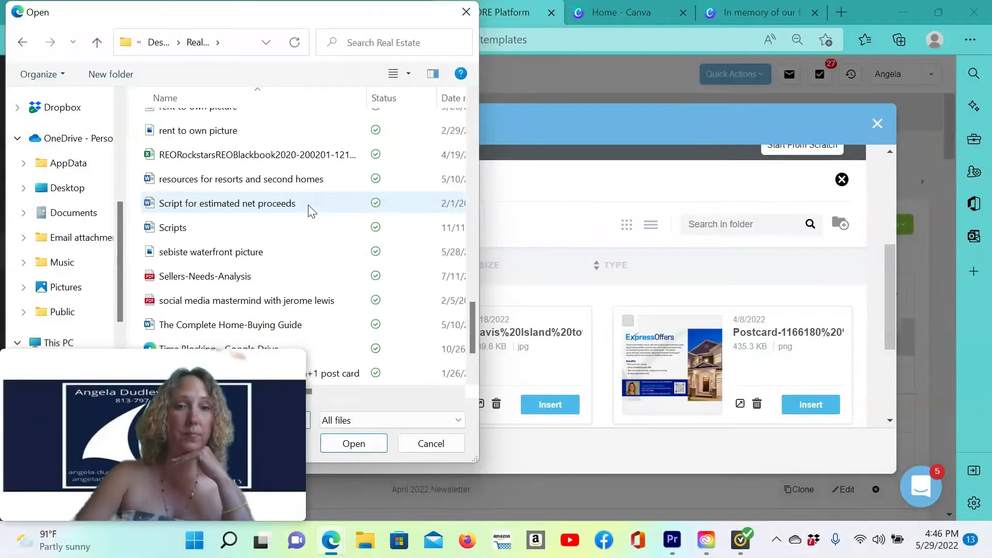
pyautogui.scroll(-1, 311, 211)
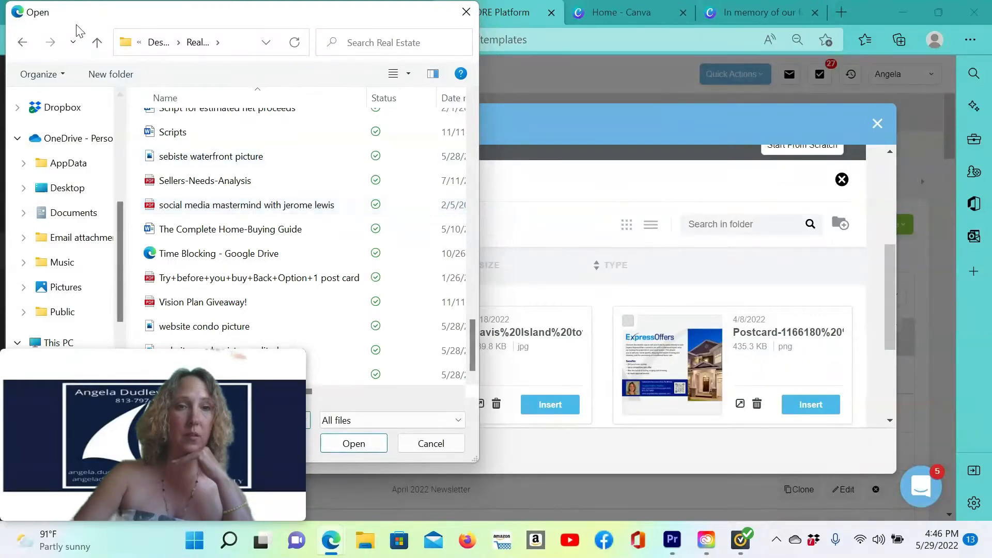
# Go up to the Desktop folder and check its folders and files for the card image.
pyautogui.click(98, 43)
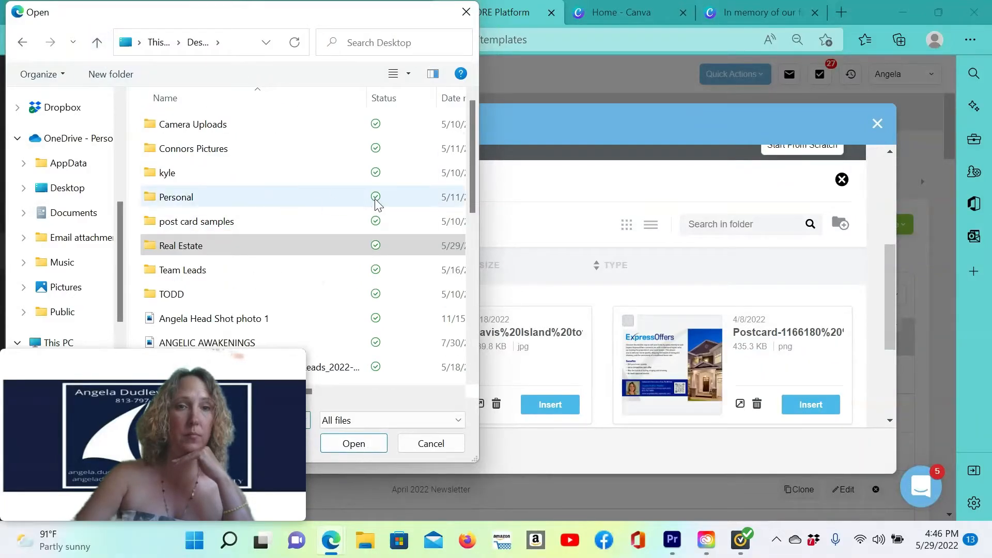
pyautogui.scroll(-4, 376, 203)
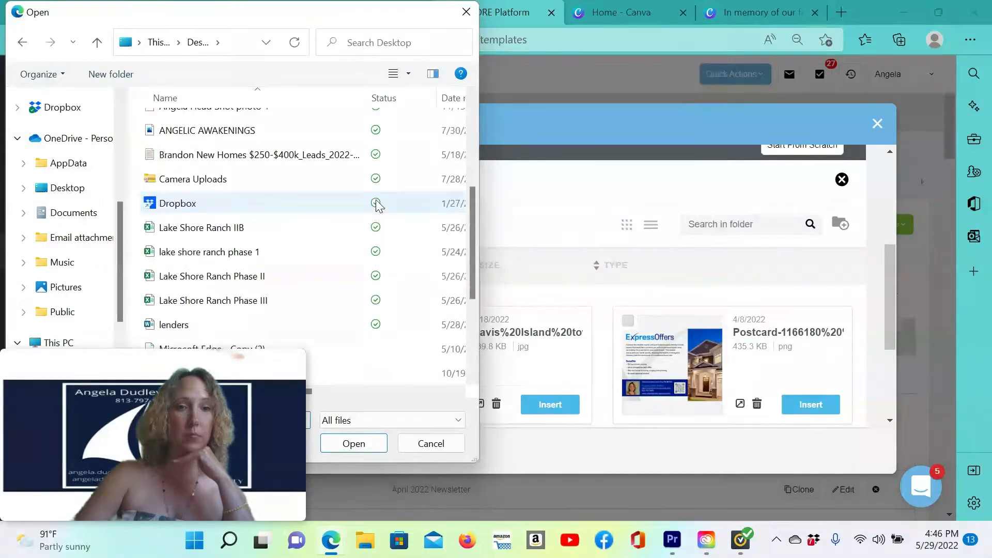
pyautogui.scroll(-1, 377, 205)
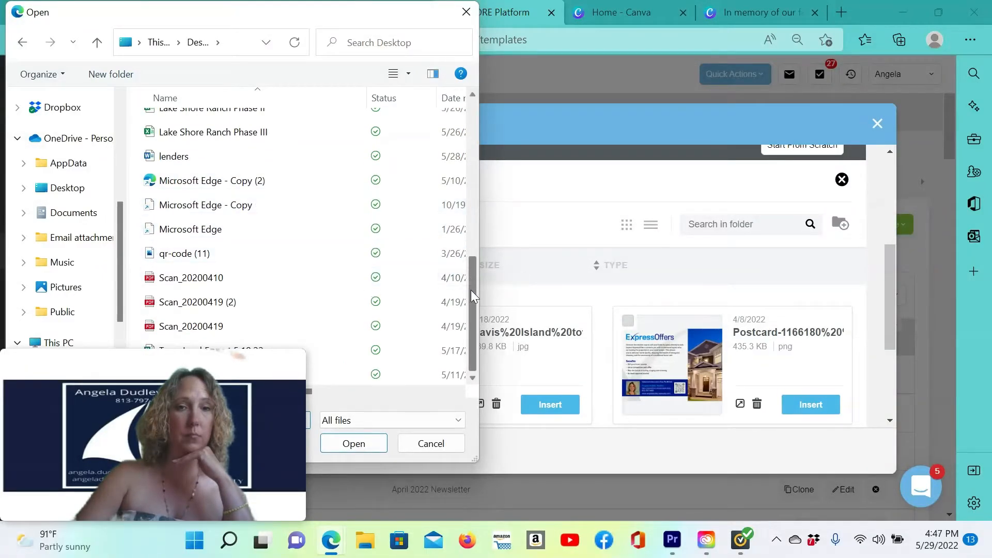
pyautogui.moveTo(471, 301); pyautogui.dragTo(485, 120)
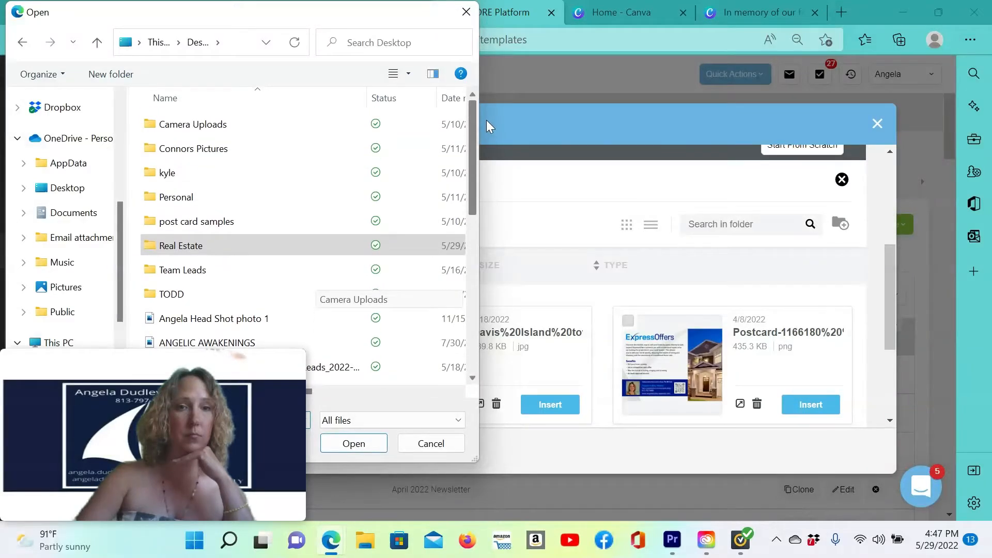
# Reopen the Real Estate folder from the Desktop and scan its whole list of subfolders and files for the card image.
pyautogui.doubleClick(256, 244)
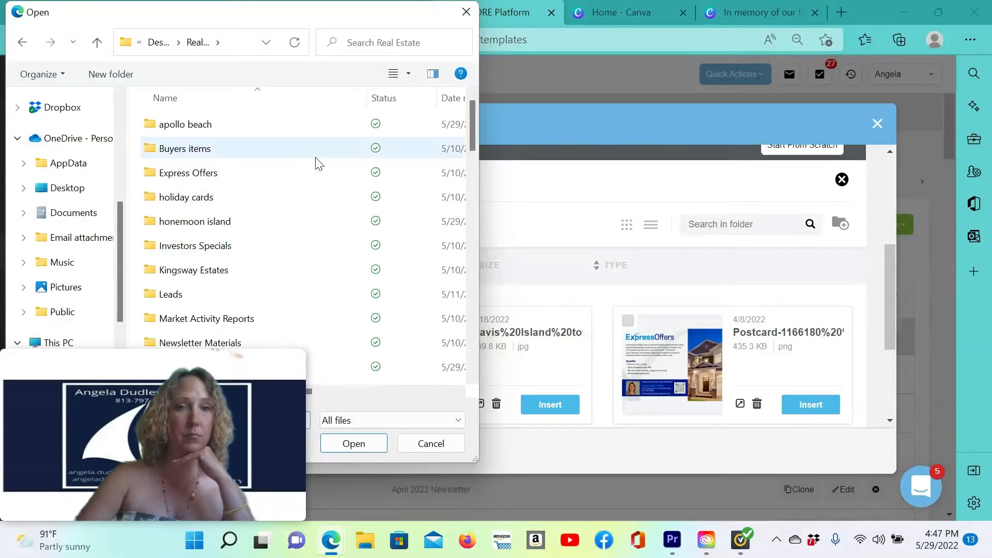
pyautogui.scroll(-1, 318, 163)
pyautogui.scroll(-1, 318, 163)
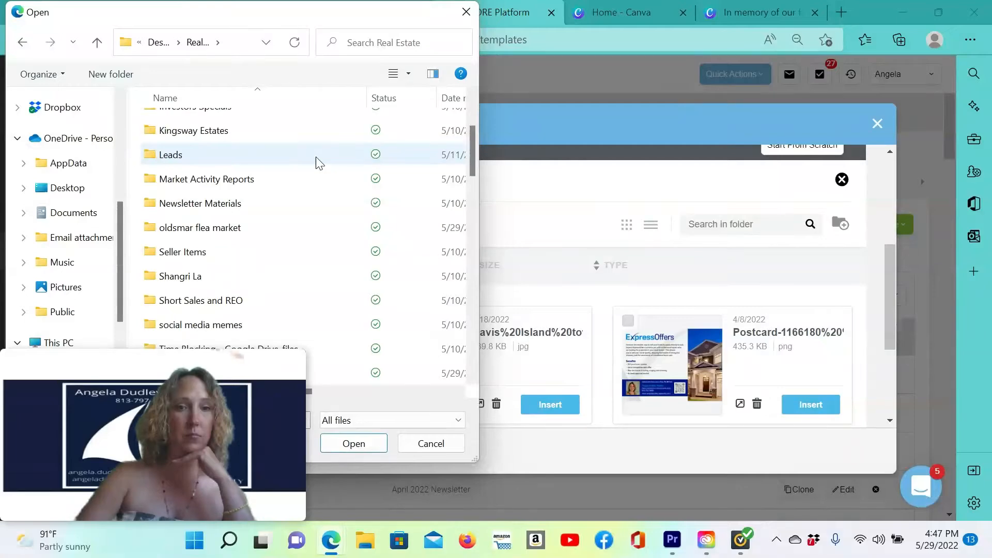
pyautogui.scroll(-1, 319, 162)
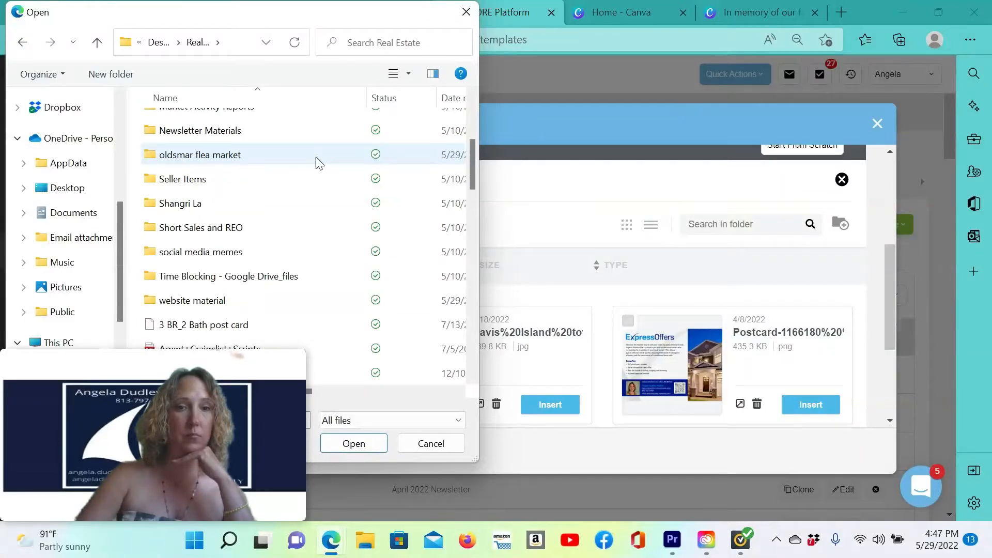
pyautogui.scroll(-3, 315, 156)
pyautogui.scroll(-3, 315, 157)
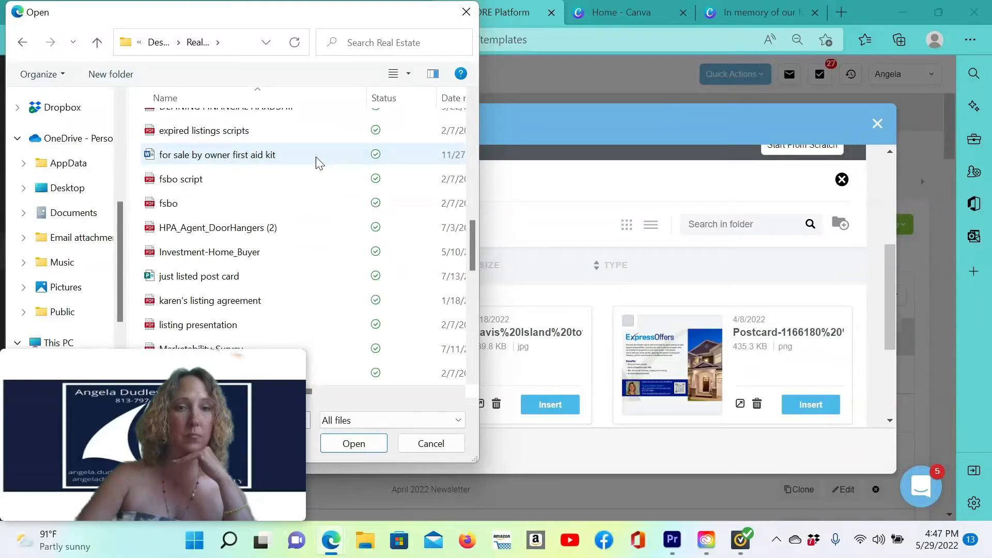
pyautogui.scroll(-2, 315, 156)
pyautogui.scroll(-2, 315, 157)
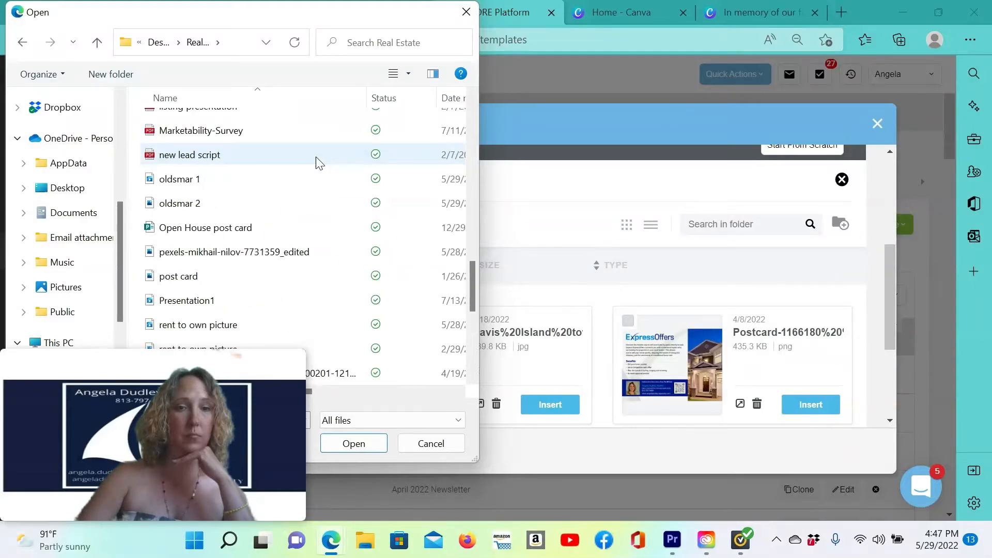
pyautogui.scroll(-2, 315, 156)
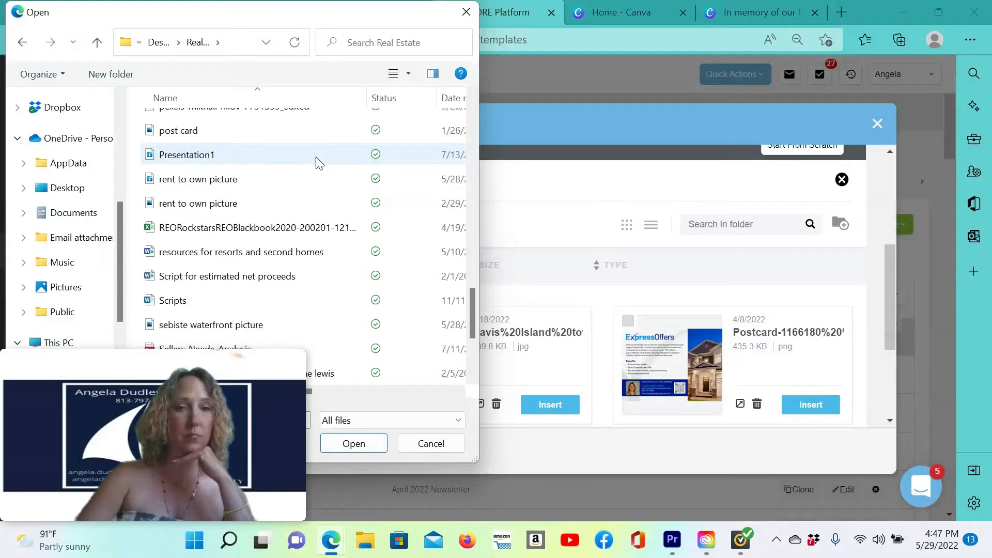
pyautogui.scroll(-1, 319, 162)
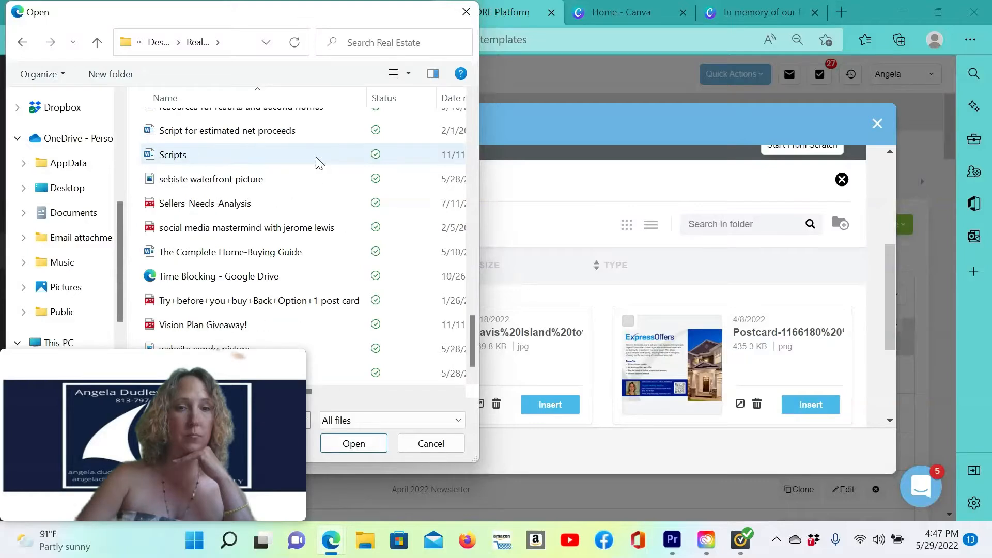
pyautogui.scroll(-1, 318, 162)
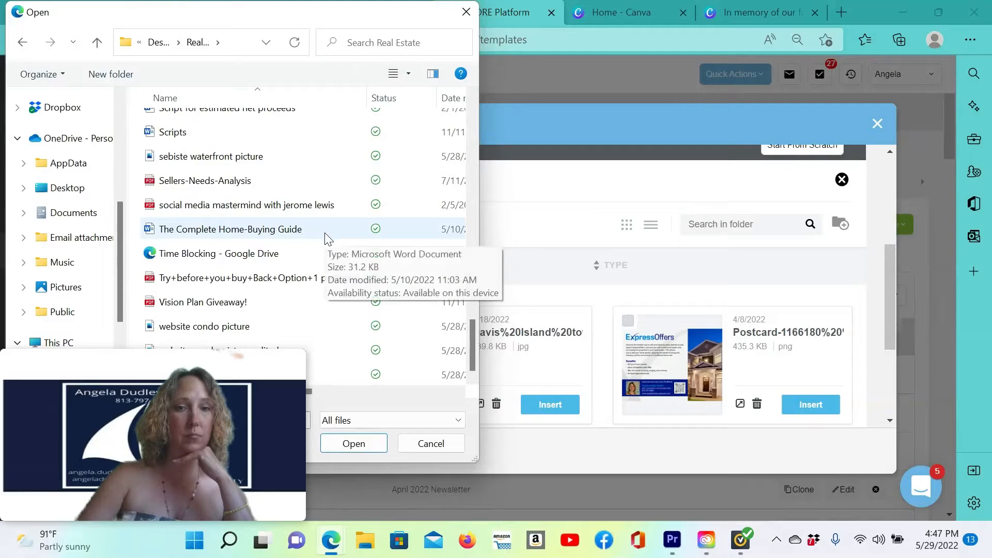
pyautogui.scroll(5, 327, 238)
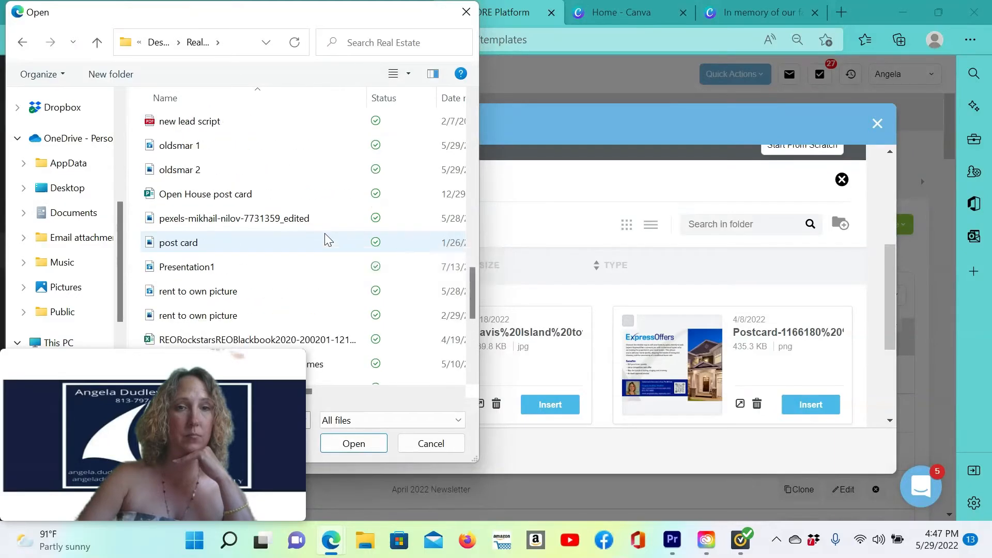
pyautogui.scroll(2, 325, 233)
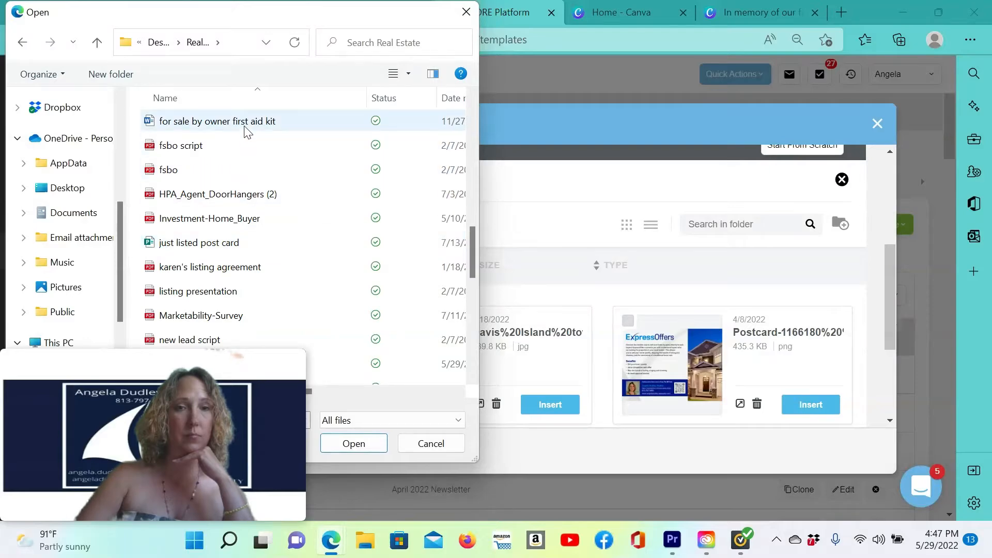
pyautogui.scroll(3, 268, 168)
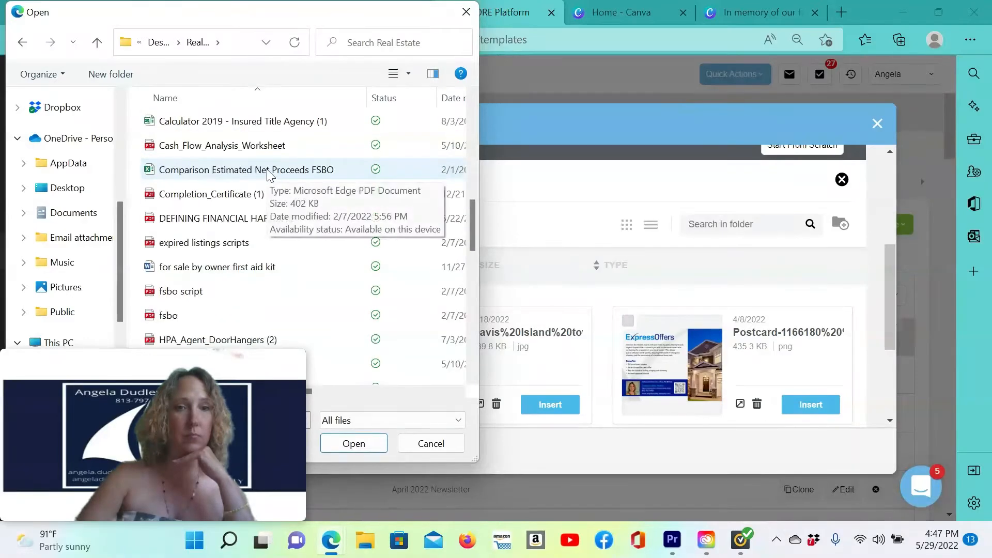
pyautogui.scroll(1, 267, 174)
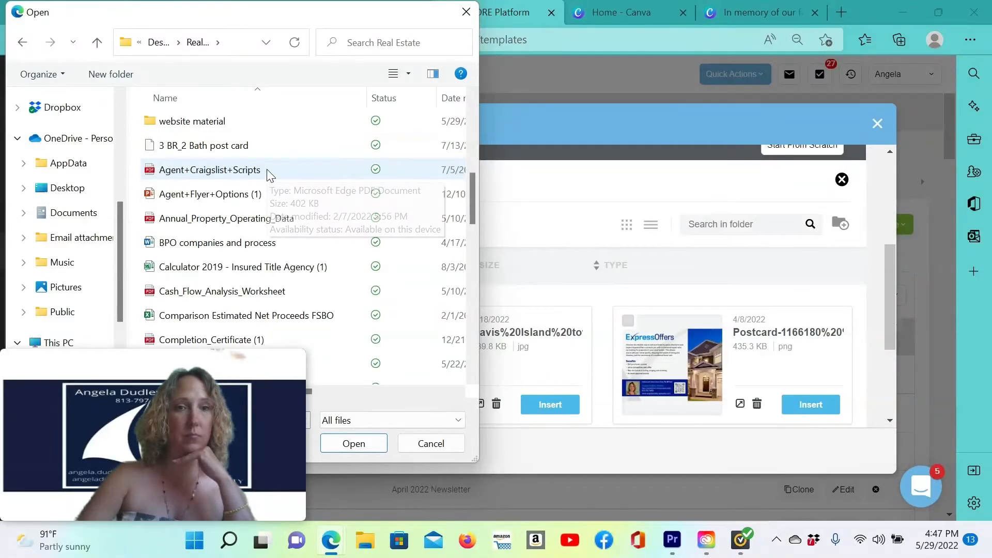
# Check the website material subfolder's files for the Memorial Day card image again, and close the file selection dialog.
pyautogui.click(242, 124)
pyautogui.doubleClick(241, 123)
pyautogui.scroll(-2, 288, 139)
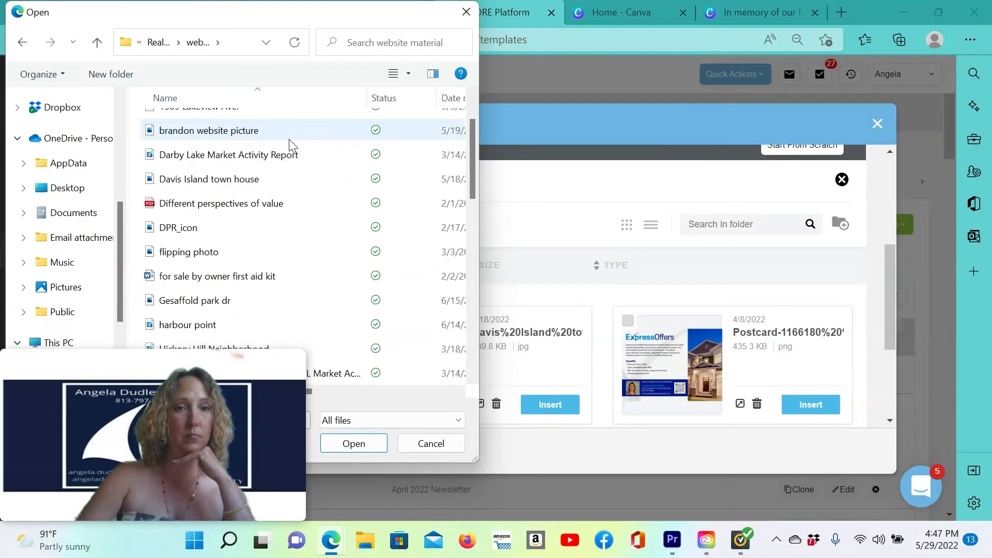
pyautogui.scroll(-4, 293, 146)
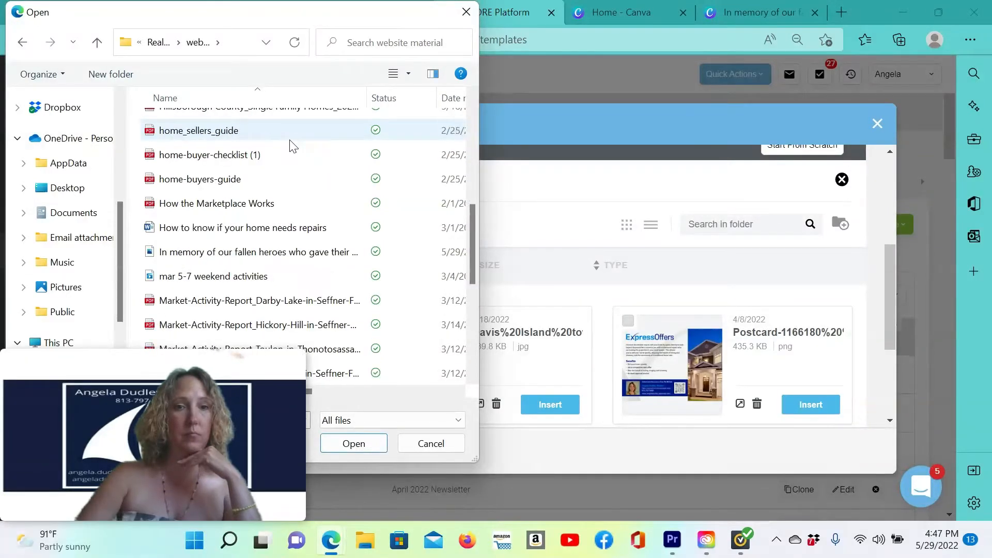
pyautogui.scroll(-2, 291, 141)
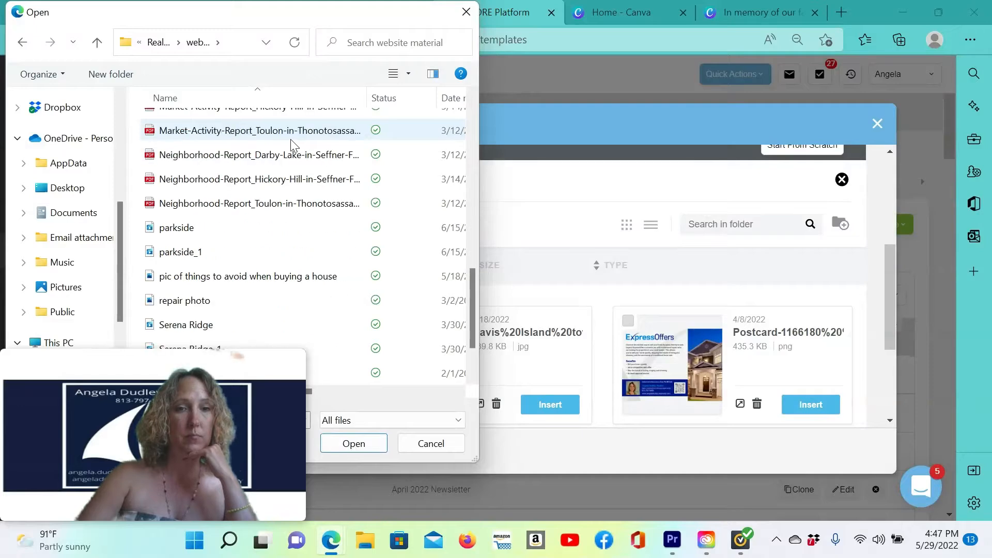
pyautogui.scroll(-1, 290, 138)
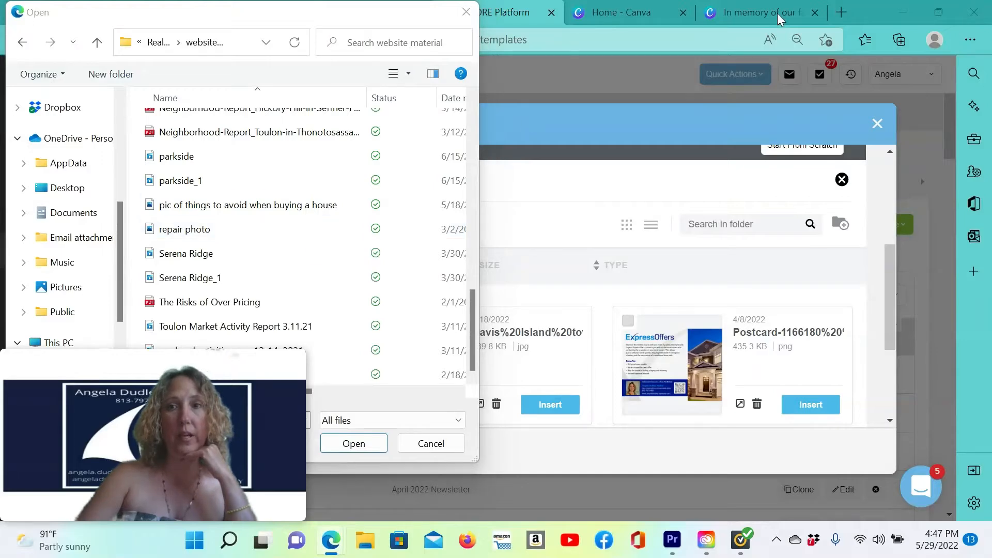
pyautogui.click(465, 12)
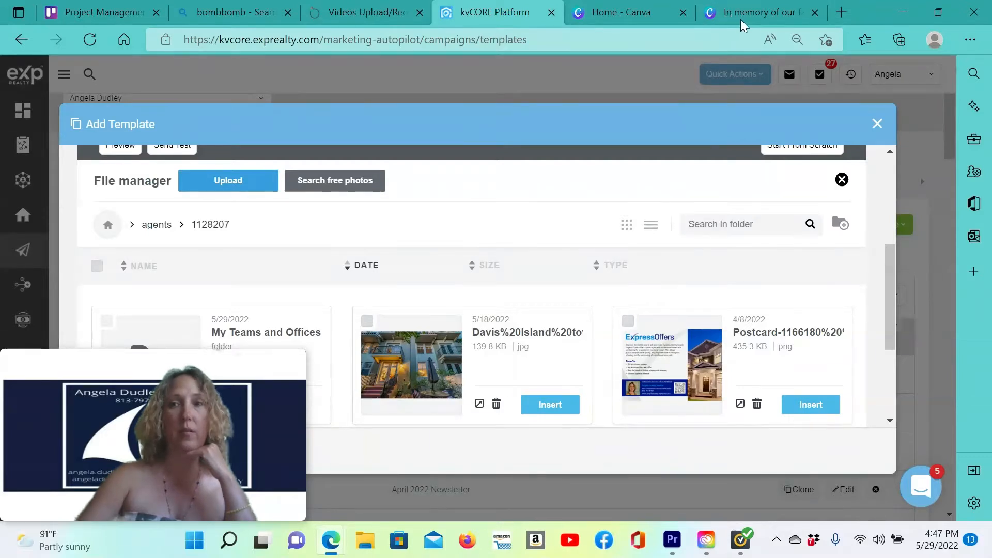
# Close the Canva card design tab and the Canva home tab in the browser.
pyautogui.click(816, 12)
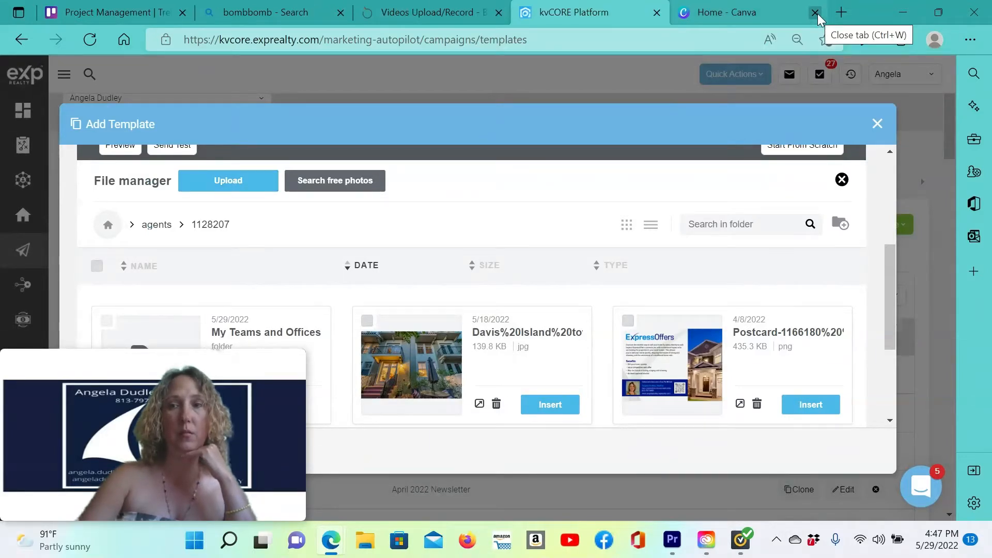
pyautogui.click(785, 15)
pyautogui.moveTo(311, 59); pyautogui.dragTo(0, 74)
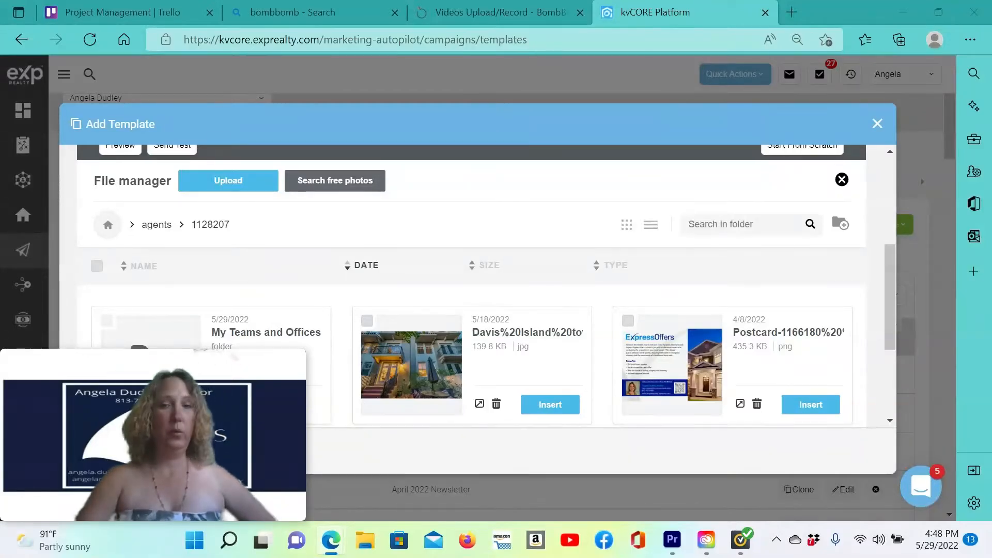
# Upload "In memory of our fallen heroes who gave their all for our freedom. (1)" from the Downloads folder to the file manager.
pyautogui.click(191, 184)
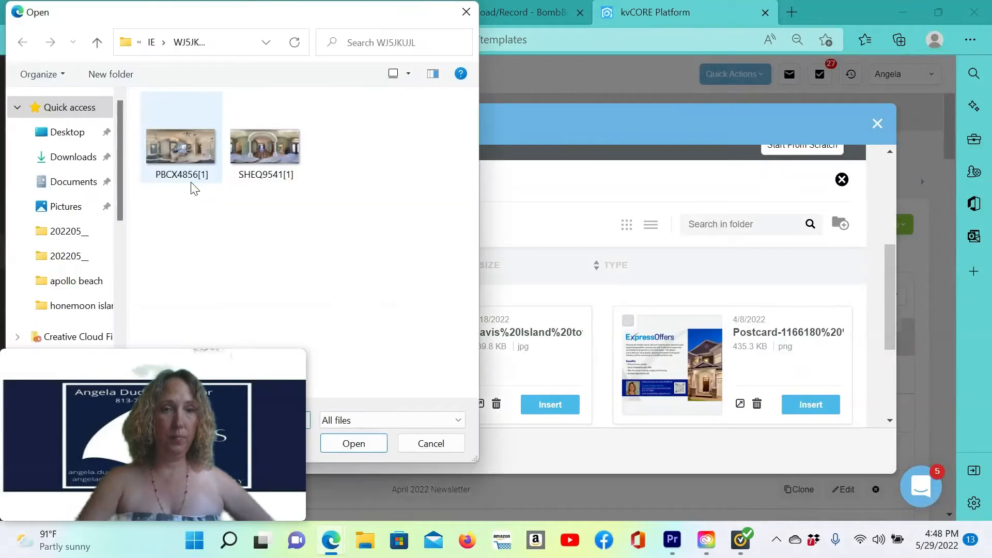
pyautogui.click(77, 156)
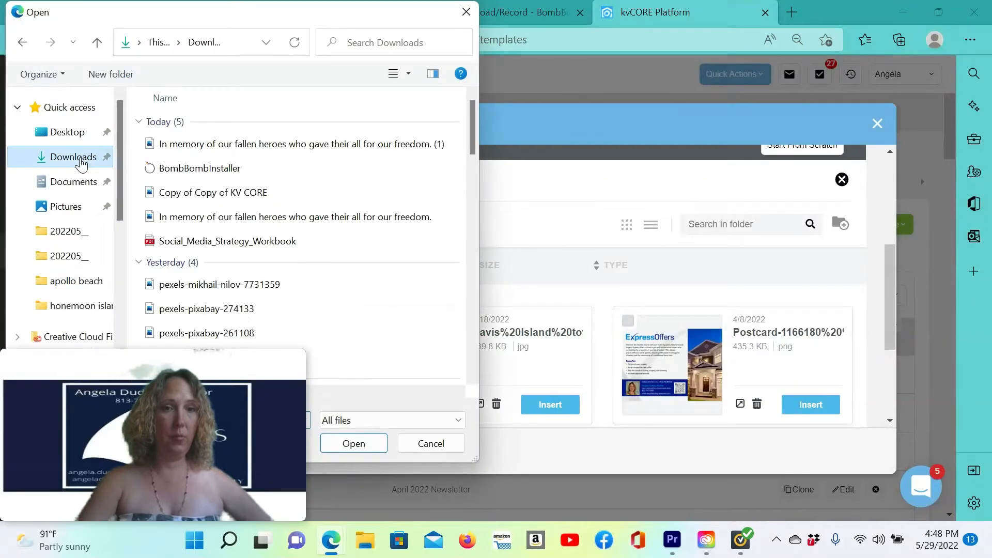
pyautogui.click(327, 149)
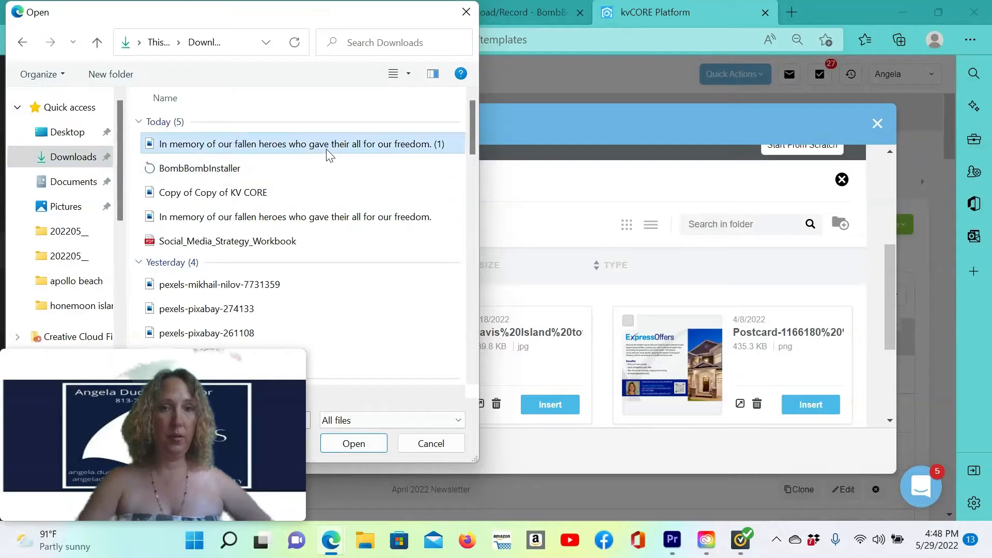
pyautogui.click(353, 443)
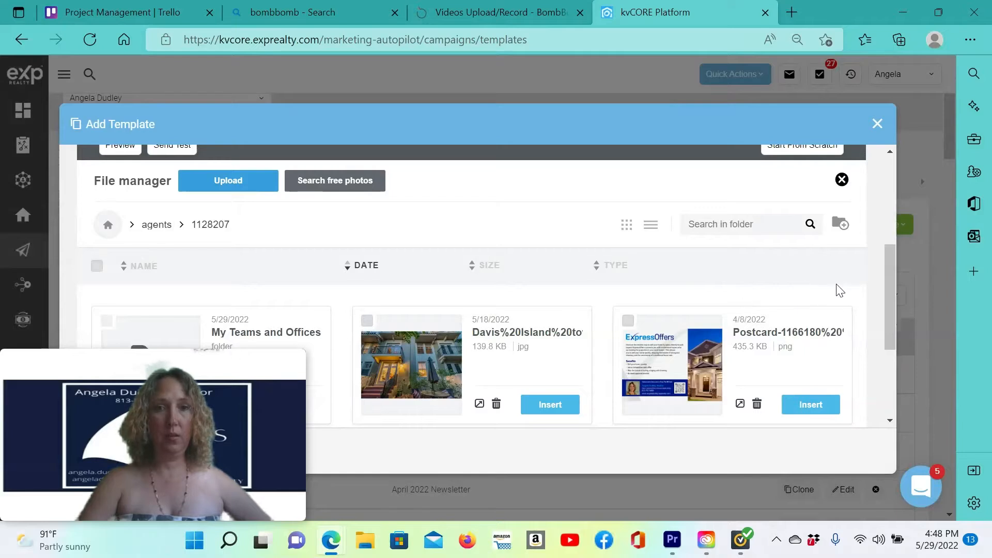
pyautogui.moveTo(888, 286); pyautogui.dragTo(891, 356)
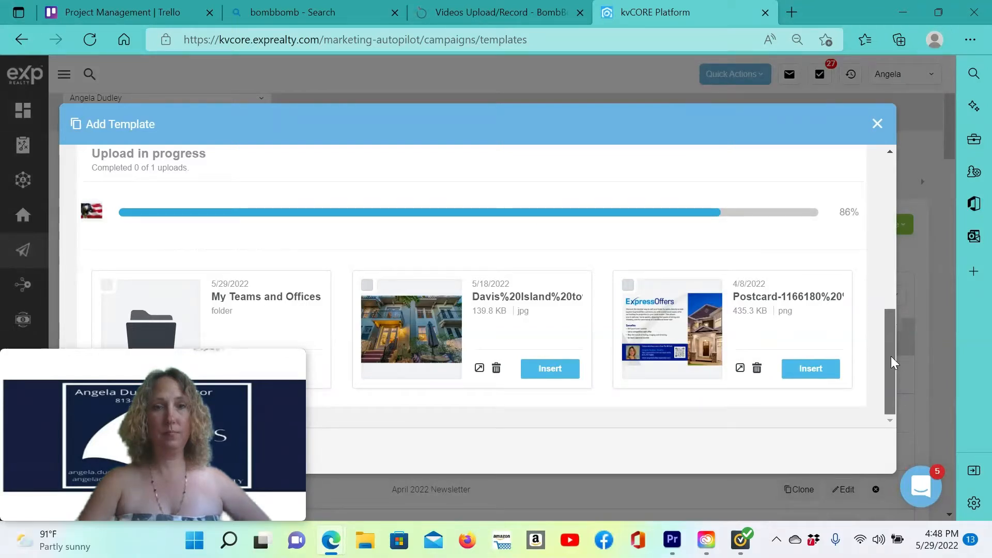
pyautogui.moveTo(891, 355); pyautogui.dragTo(894, 333)
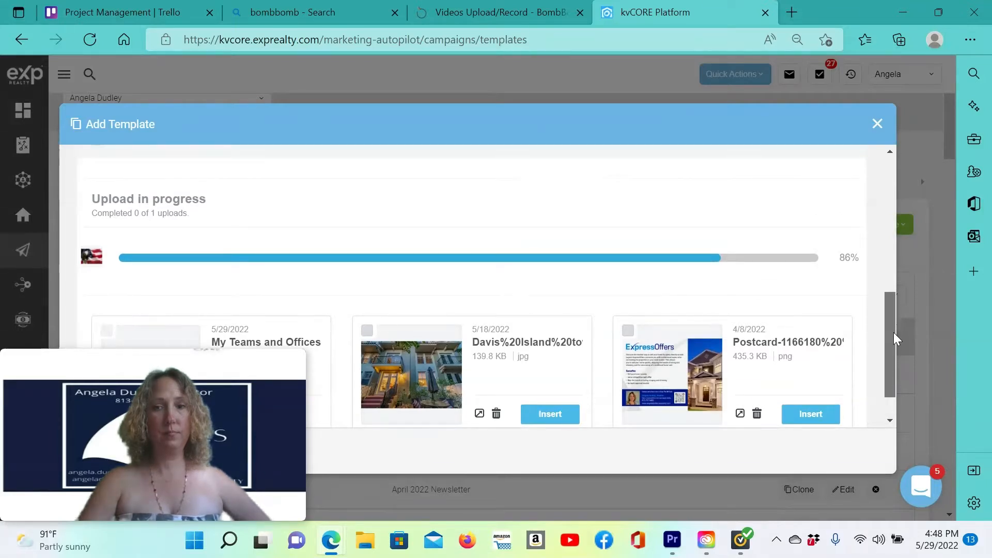
pyautogui.moveTo(894, 333); pyautogui.dragTo(895, 343)
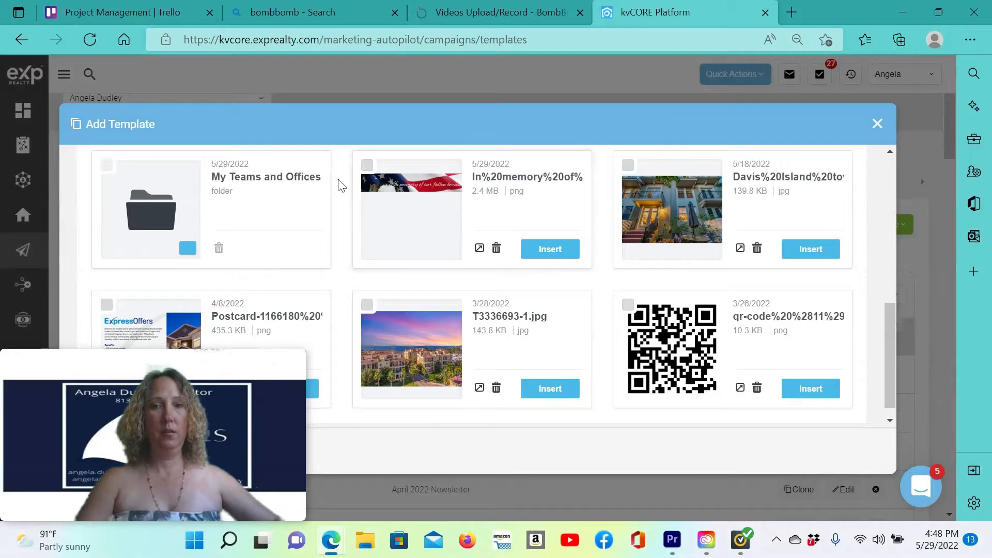
# Insert the uploaded "In memory of our fallen heroes" image into the template below the agent header.
pyautogui.click(366, 165)
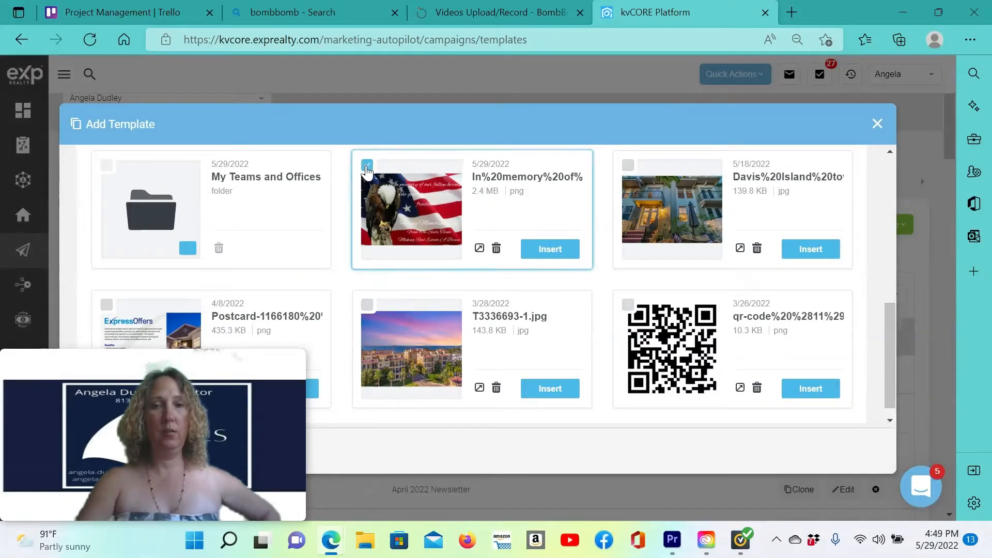
pyautogui.click(548, 252)
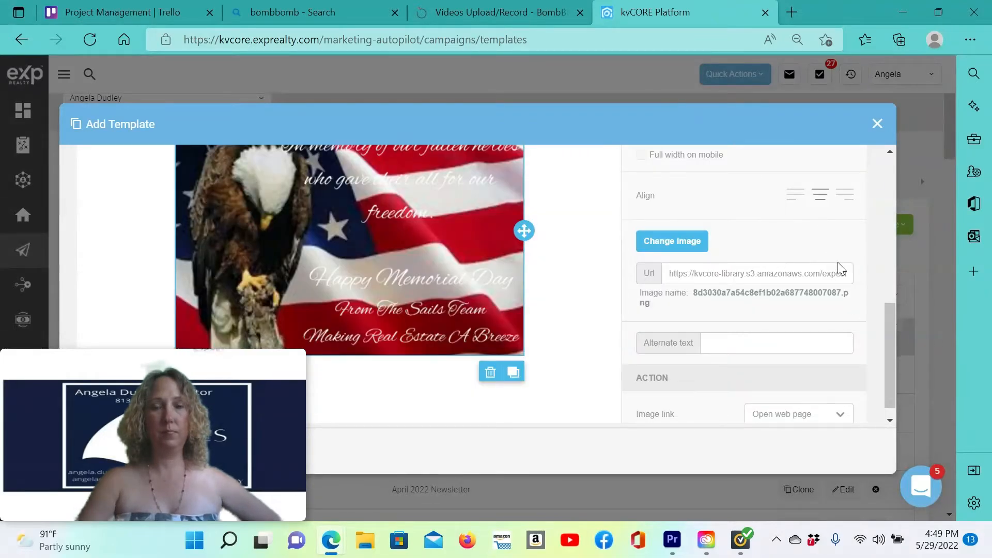
pyautogui.moveTo(892, 326); pyautogui.dragTo(892, 226)
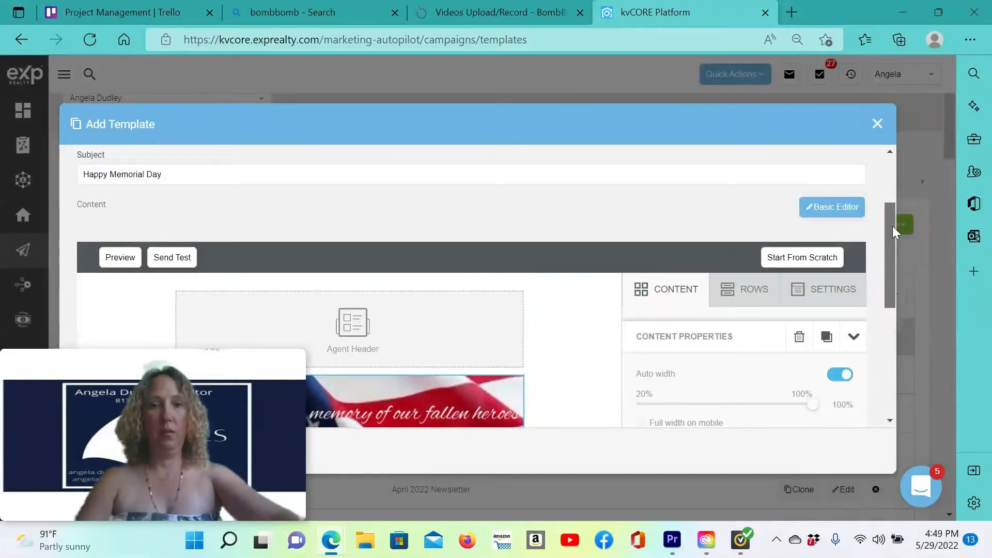
pyautogui.moveTo(890, 227); pyautogui.dragTo(890, 273)
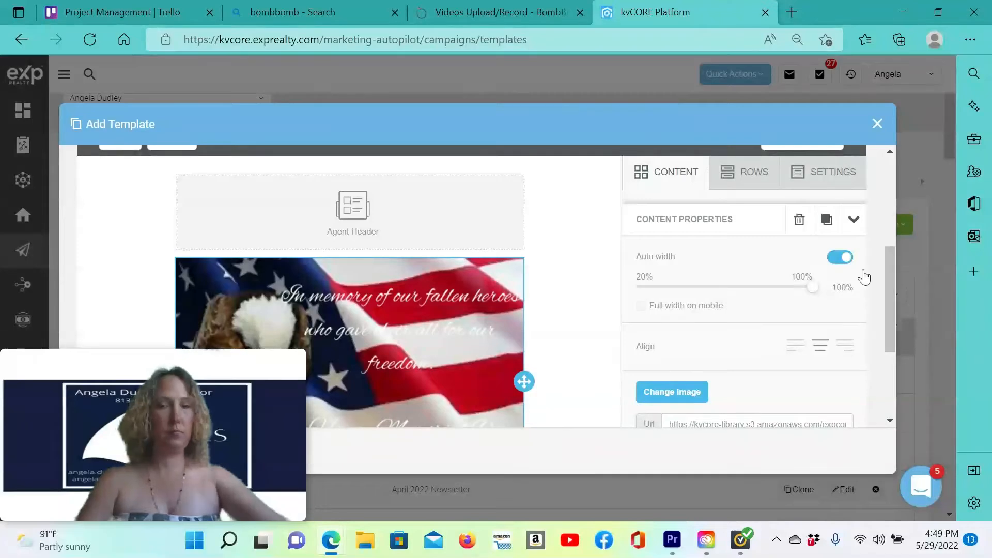
# Add a divider between the agent header and the Memorial Day card image.
pyautogui.click(541, 243)
pyautogui.click(670, 172)
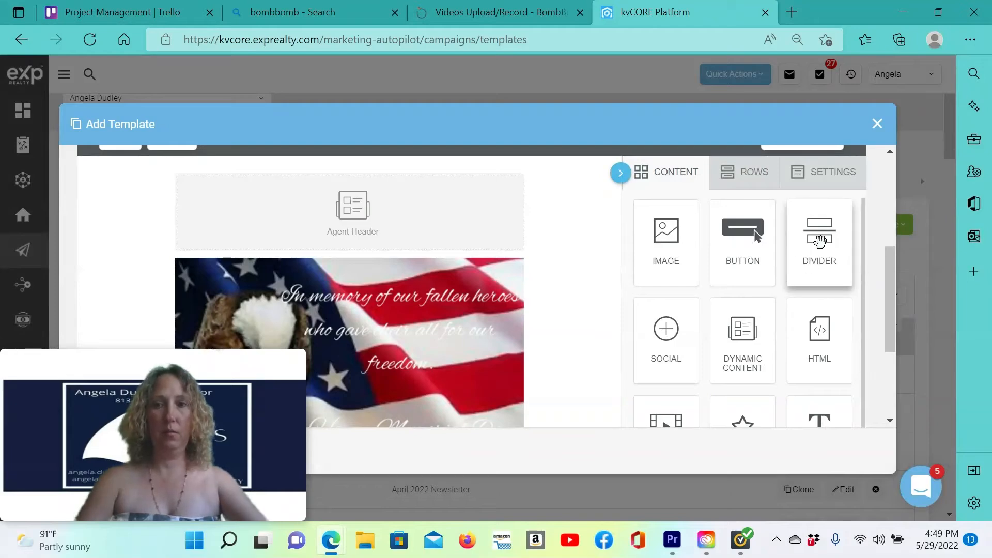
pyautogui.moveTo(820, 241)
pyautogui.mouseDown()
pyautogui.moveTo(537, 271)
pyautogui.moveTo(290, 213)
pyautogui.mouseUp()
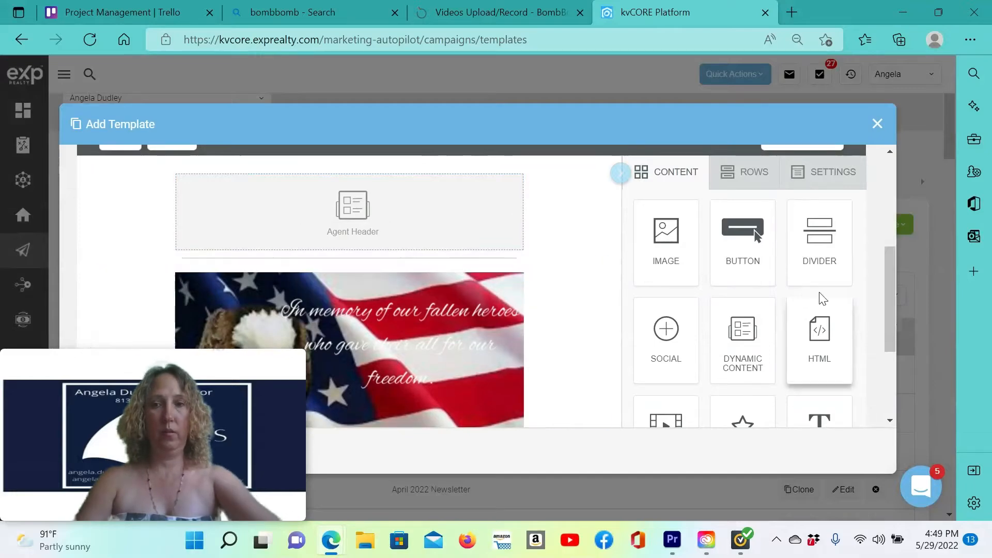
# Add a text block between the divider and the Memorial Day card image.
pyautogui.moveTo(888, 275)
pyautogui.mouseDown()
pyautogui.moveTo(884, 302)
pyautogui.moveTo(887, 266)
pyautogui.moveTo(882, 312)
pyautogui.moveTo(882, 268)
pyautogui.mouseUp()
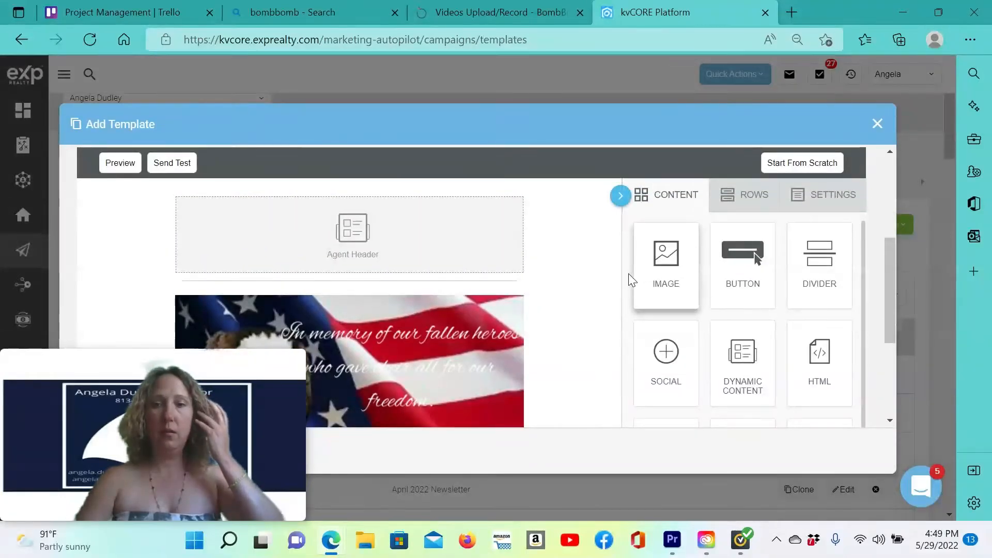
pyautogui.moveTo(885, 266); pyautogui.dragTo(891, 308)
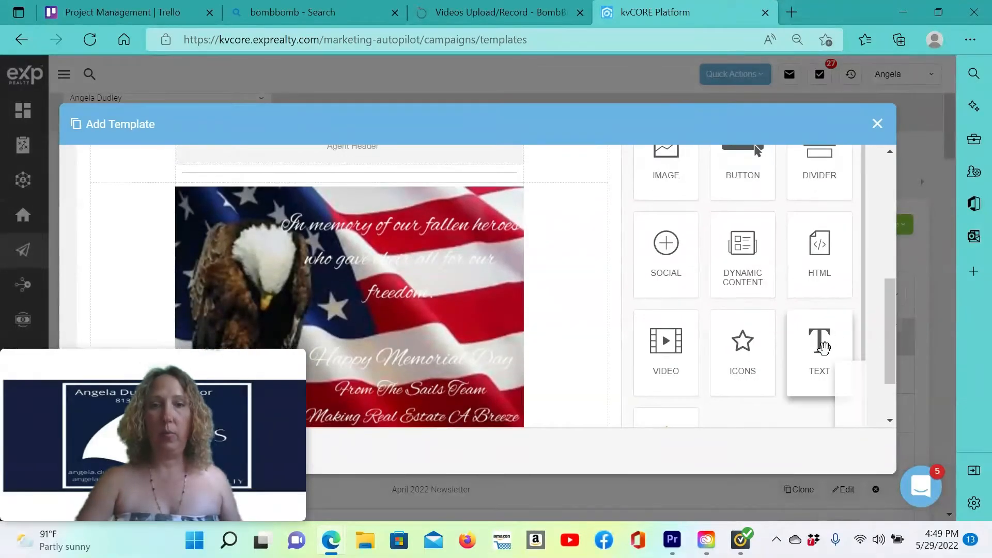
pyautogui.moveTo(823, 345); pyautogui.dragTo(310, 176)
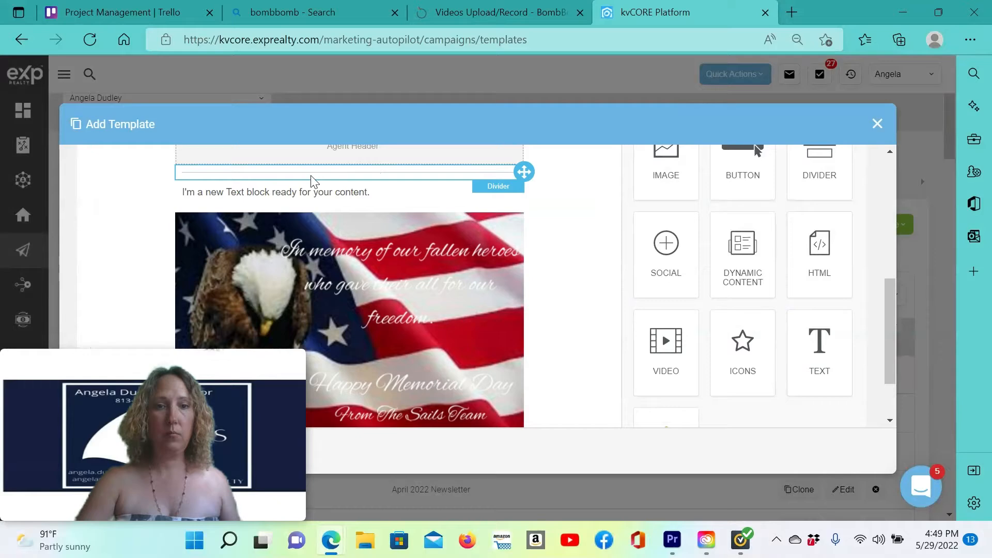
# Replace the text block's placeholder sentence with the First Name merge tag followed by a comma.
pyautogui.click(393, 196)
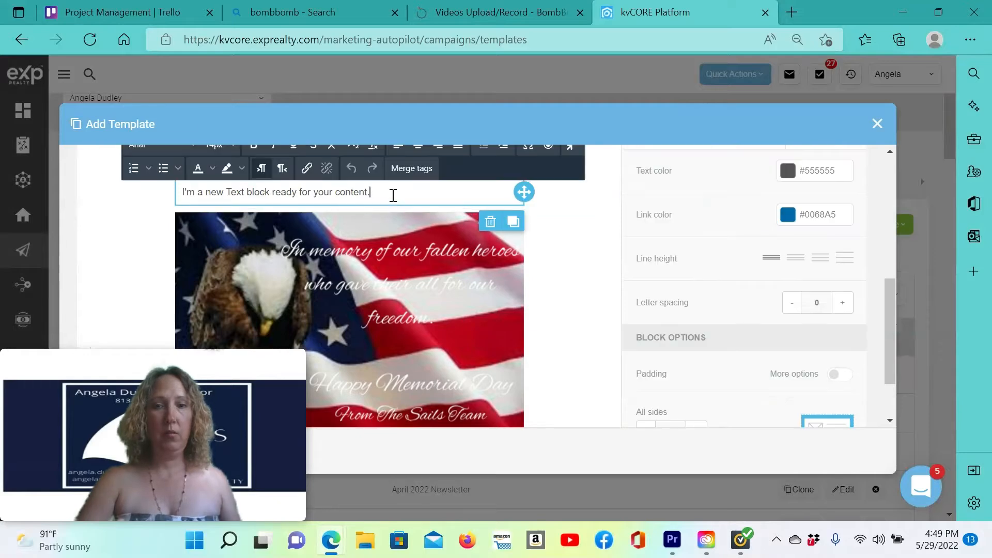
pyautogui.moveTo(393, 195); pyautogui.dragTo(174, 194)
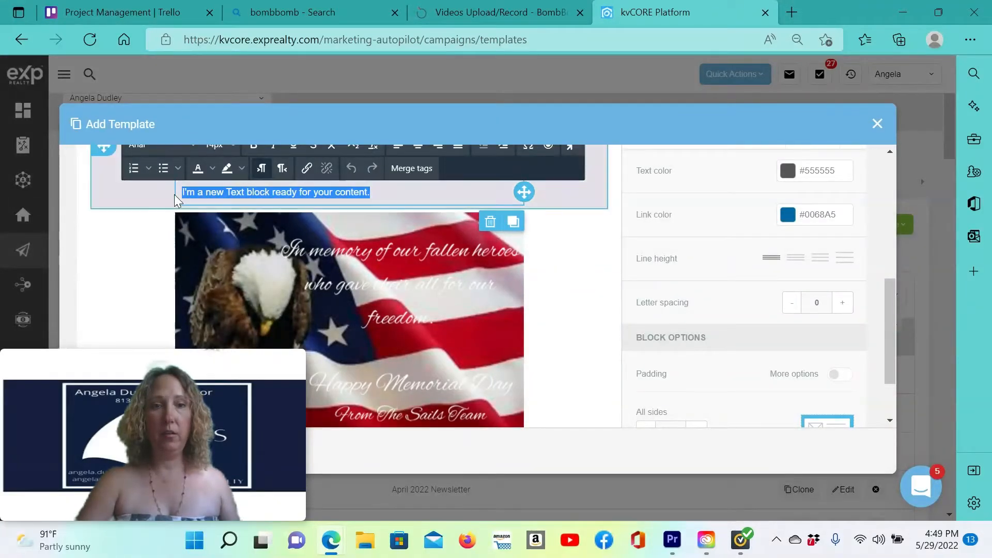
pyautogui.scroll(1, 507, 232)
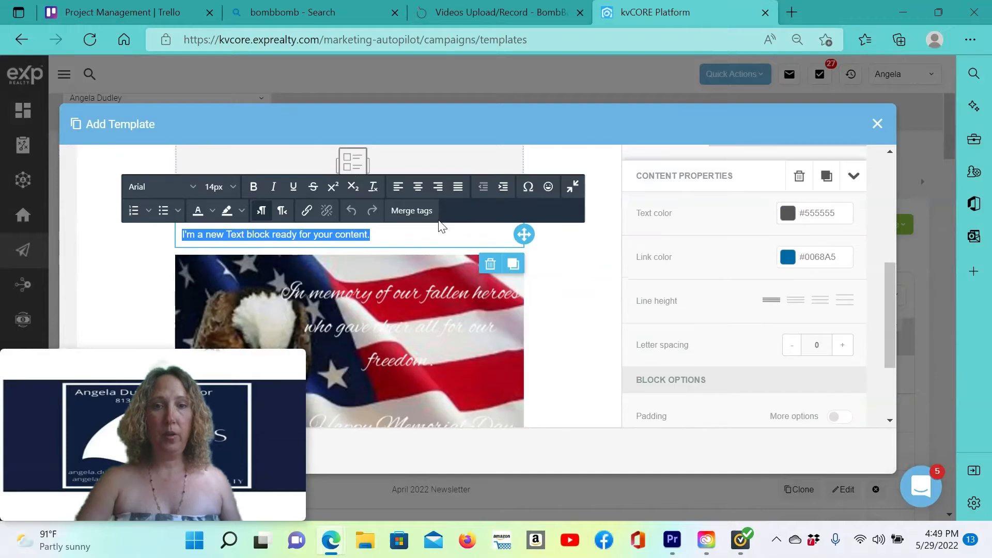
pyautogui.click(405, 215)
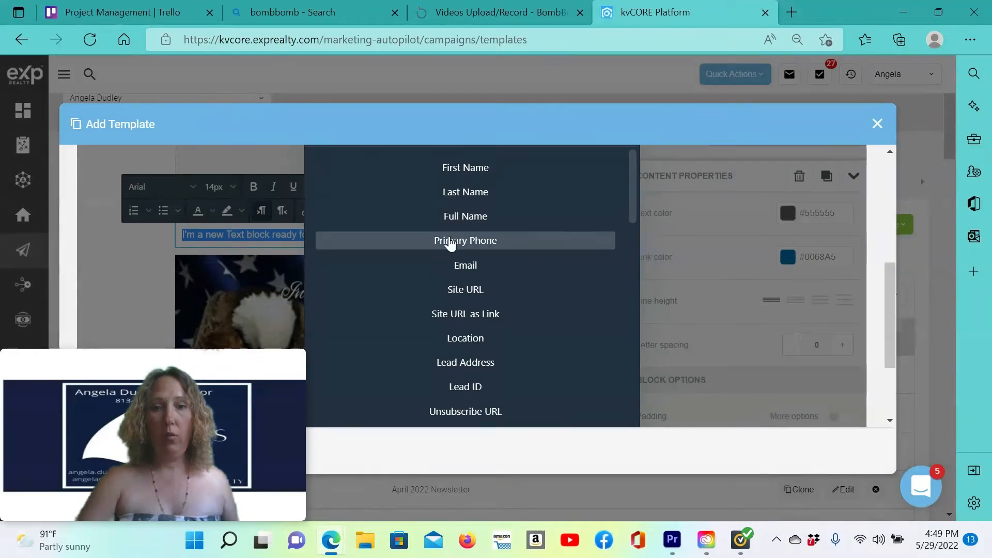
pyautogui.scroll(-2, 486, 256)
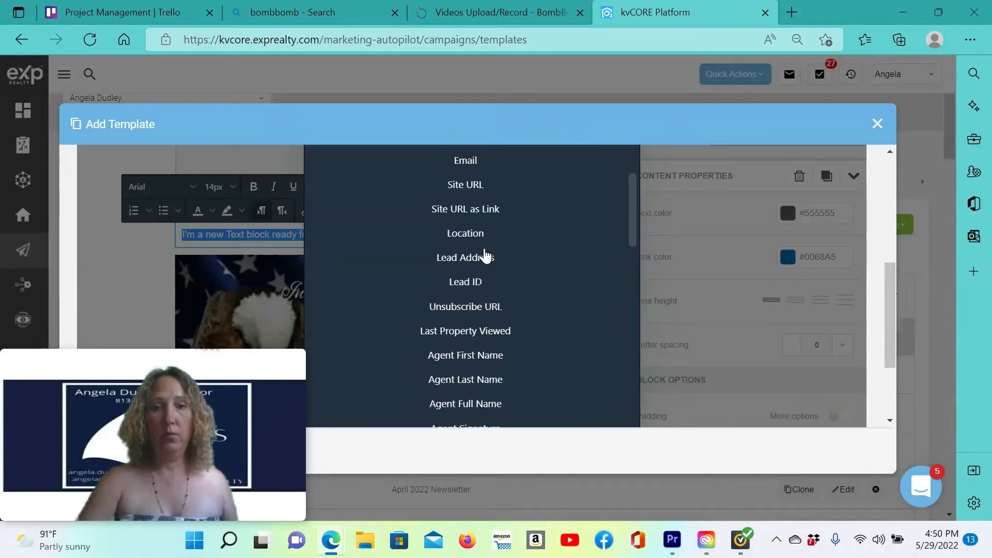
pyautogui.scroll(-1, 486, 256)
pyautogui.scroll(3, 486, 256)
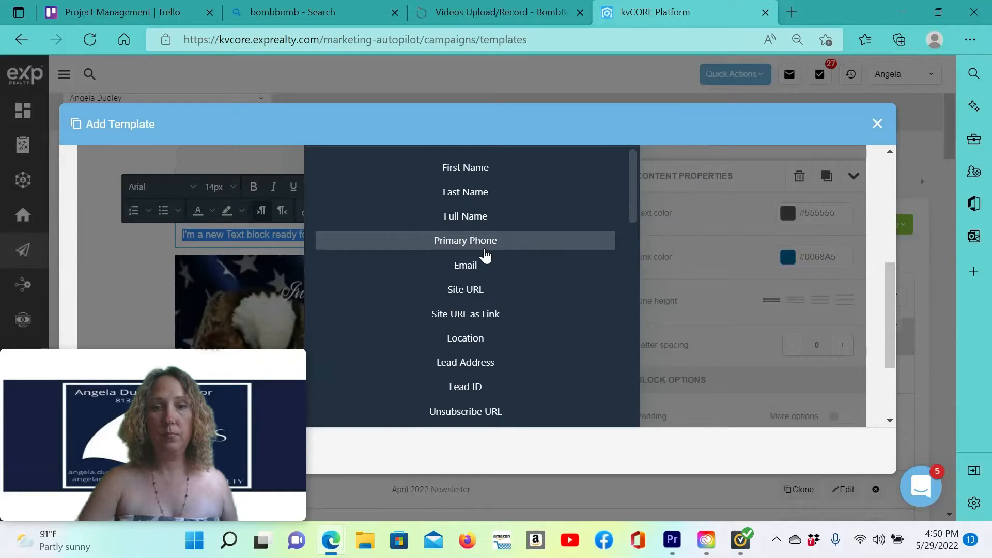
pyautogui.click(468, 169)
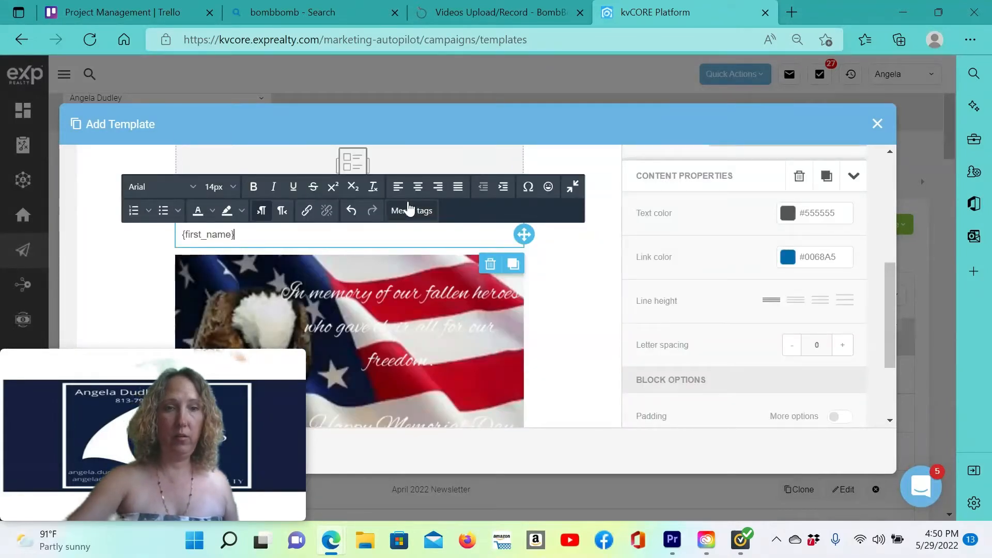
pyautogui.write(',')
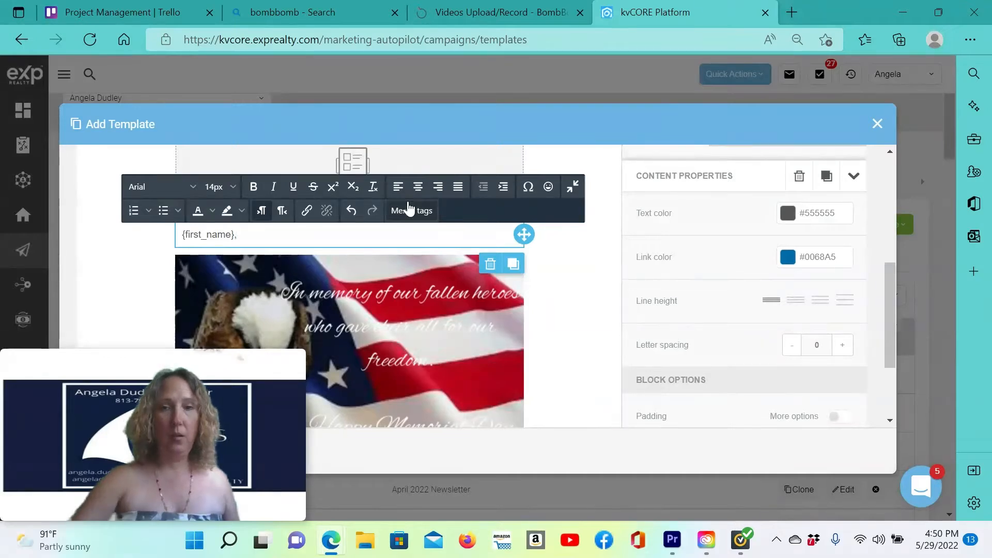
# Add a second divider and arrange it between the first-name greeting and the Memorial Day card image.
pyautogui.click(583, 281)
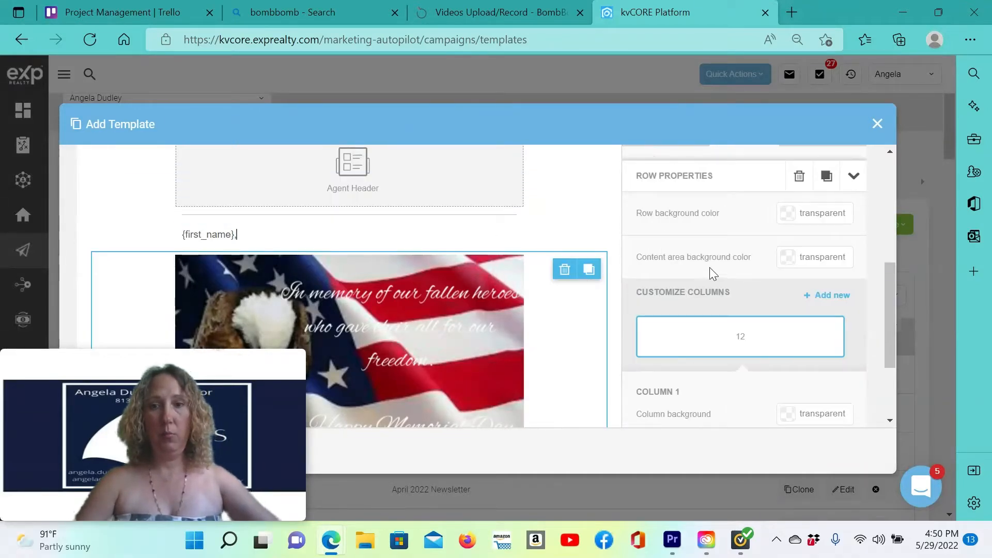
pyautogui.scroll(2, 714, 273)
pyautogui.click(688, 222)
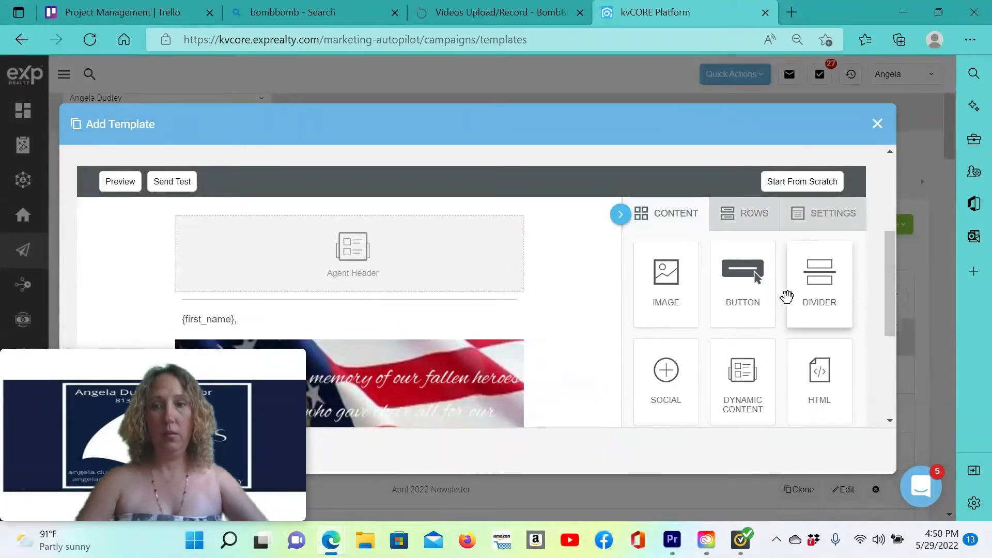
pyautogui.moveTo(786, 296); pyautogui.dragTo(216, 302)
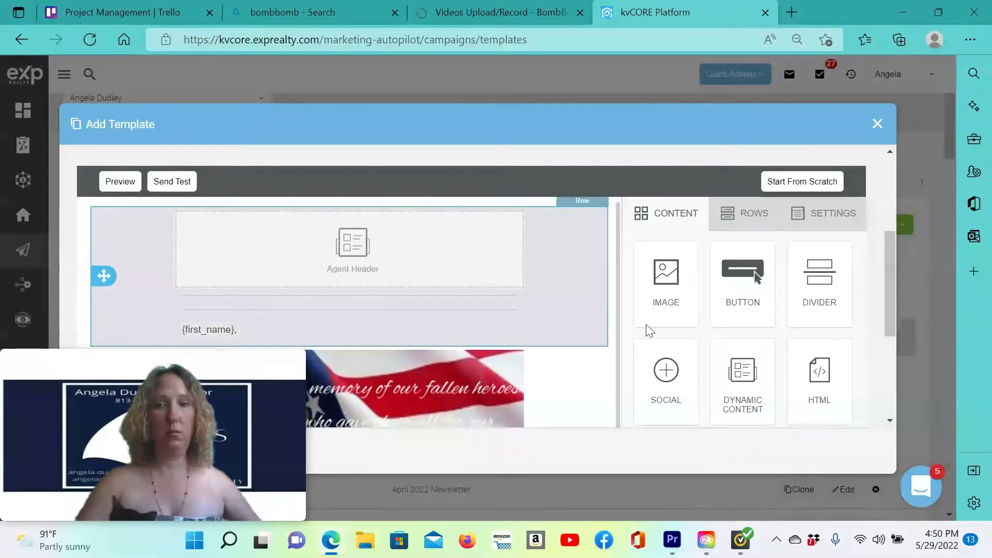
pyautogui.moveTo(891, 266); pyautogui.dragTo(892, 286)
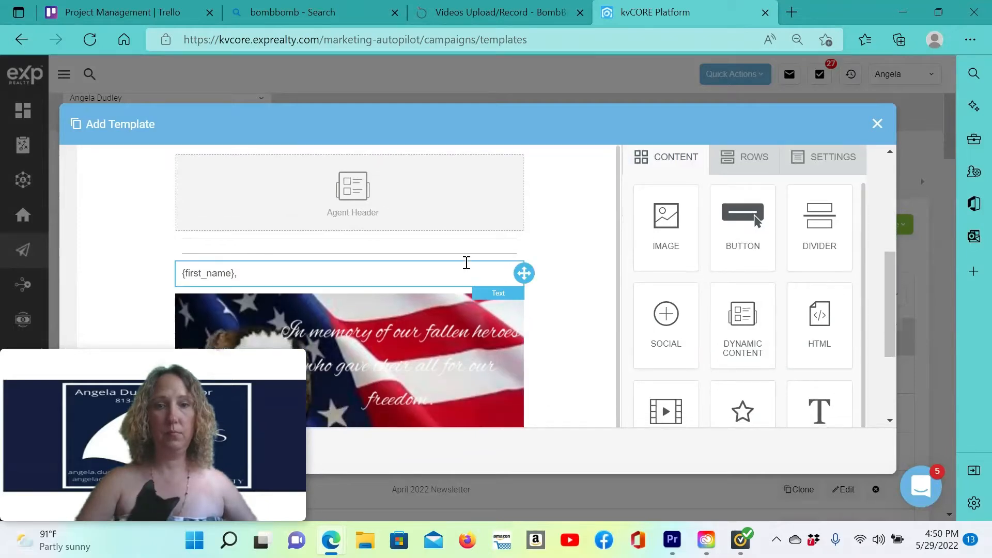
pyautogui.moveTo(525, 251); pyautogui.dragTo(519, 278)
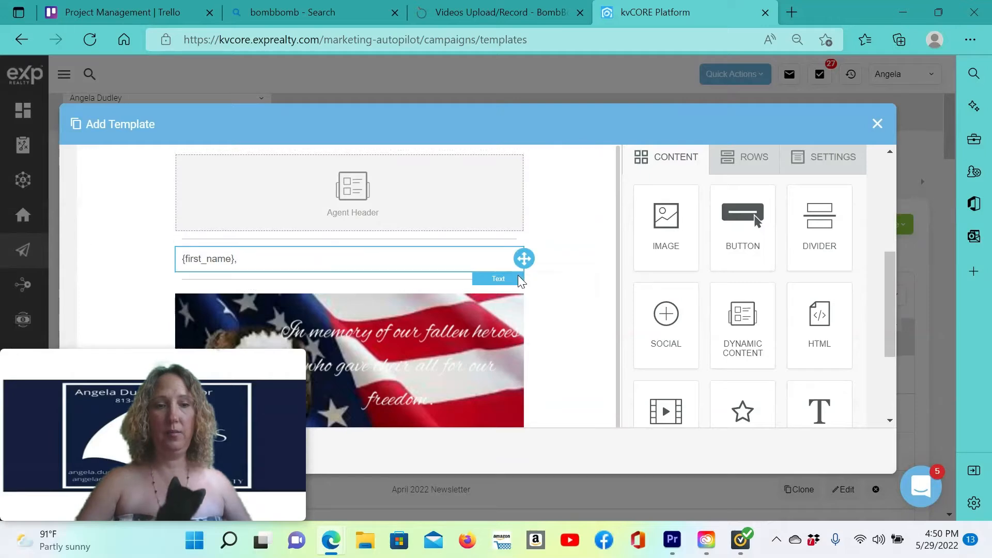
# Set the template's content area width to 540px in the general options.
pyautogui.scroll(-1, 570, 240)
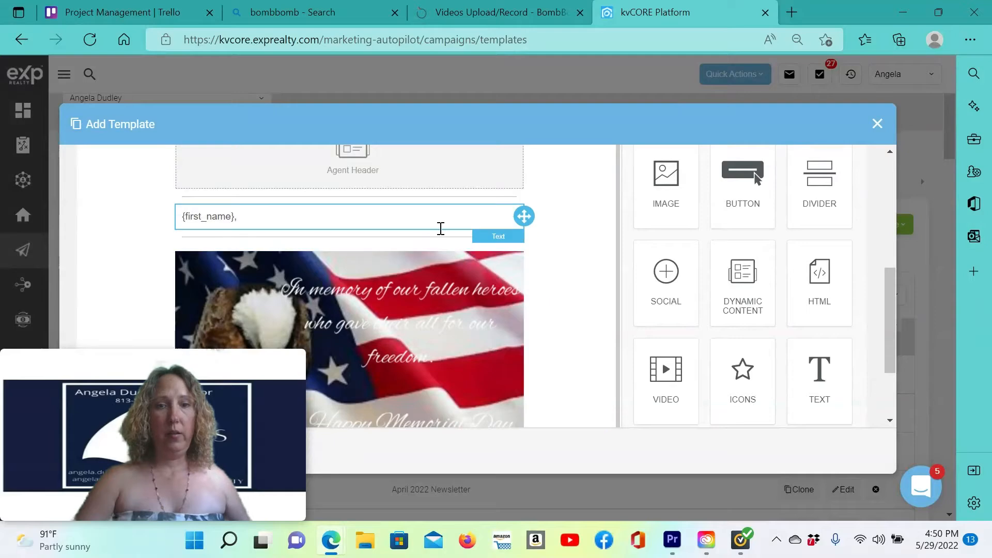
pyautogui.click(501, 197)
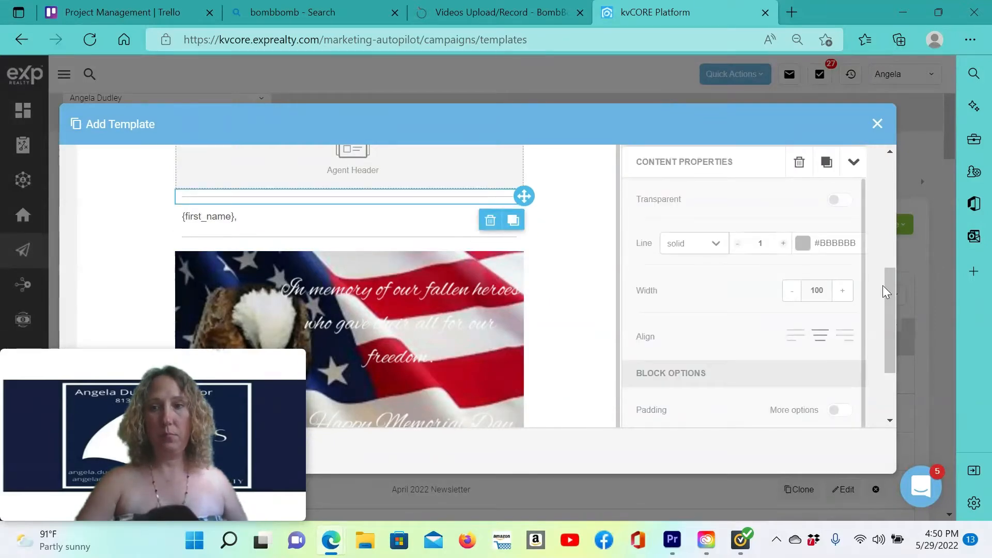
pyautogui.scroll(-3, 884, 285)
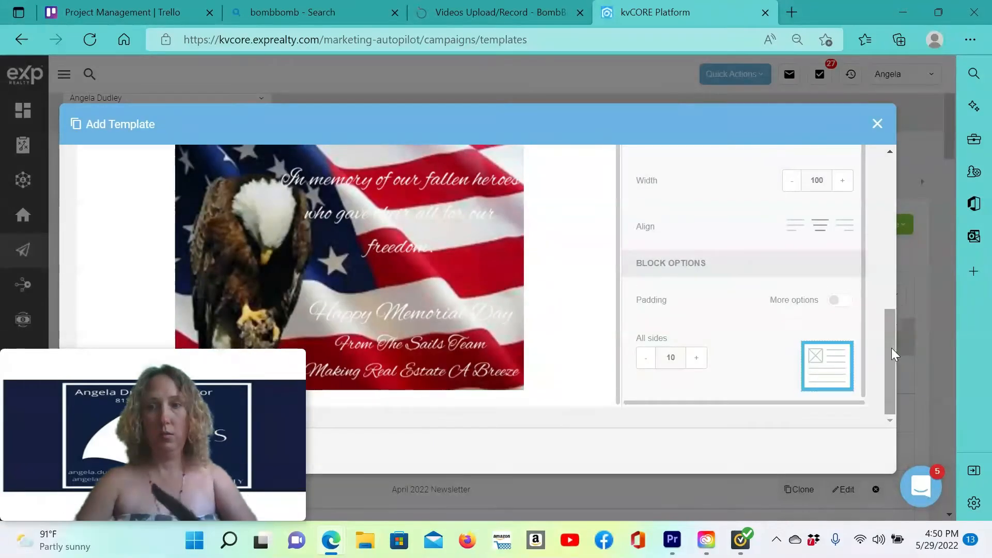
pyautogui.moveTo(892, 353); pyautogui.dragTo(888, 263)
pyautogui.click(825, 263)
pyautogui.moveTo(645, 307); pyautogui.dragTo(667, 305)
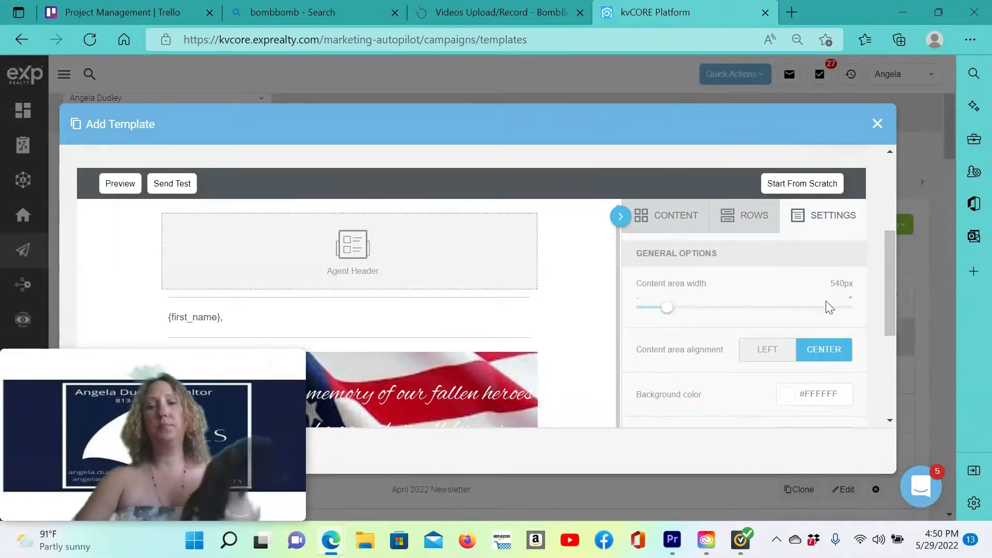
# Enable individual padding for the divider below the agent header and set top, right, bottom and left to 15.
pyautogui.moveTo(892, 280)
pyautogui.mouseDown()
pyautogui.moveTo(882, 393)
pyautogui.moveTo(884, 262)
pyautogui.mouseUp()
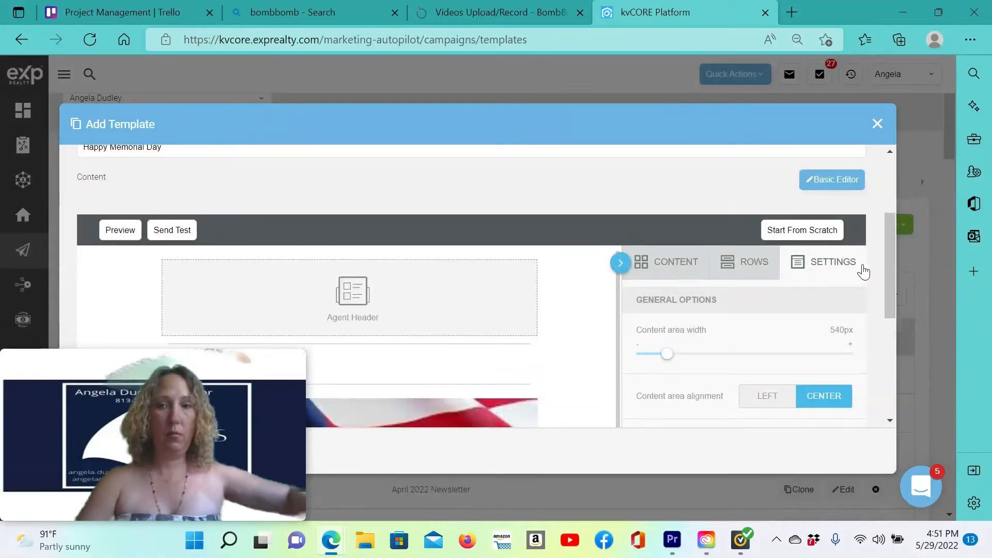
pyautogui.click(519, 343)
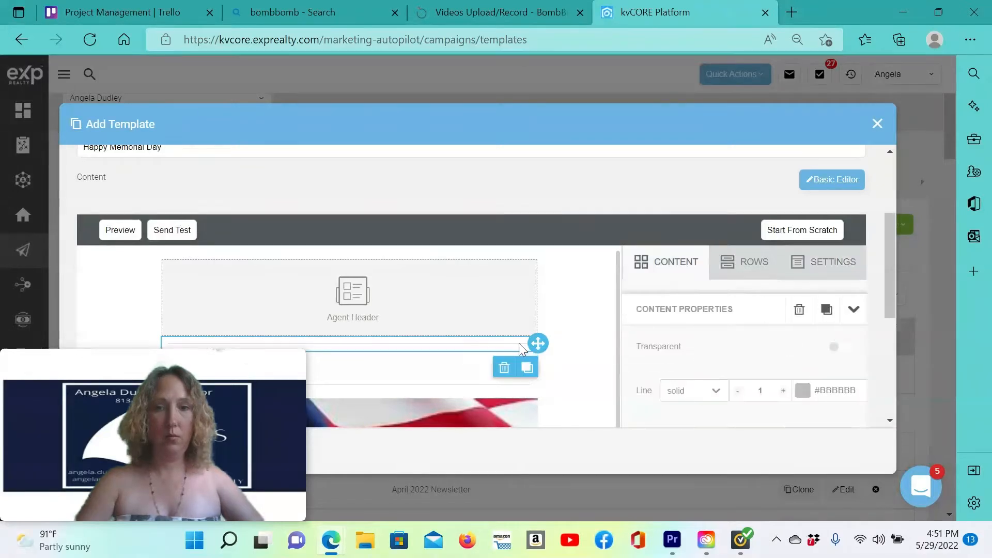
pyautogui.moveTo(887, 251); pyautogui.dragTo(894, 317)
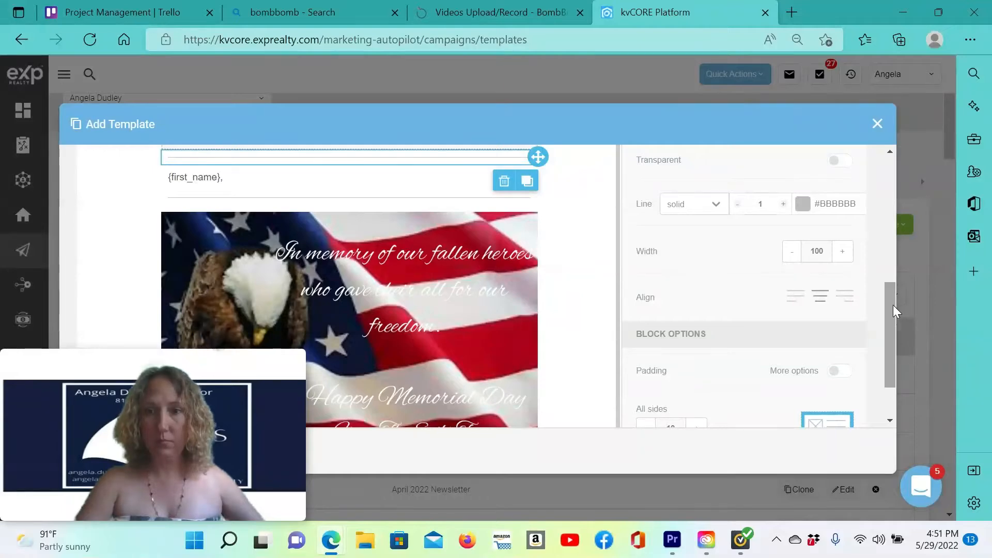
pyautogui.moveTo(893, 305); pyautogui.dragTo(889, 336)
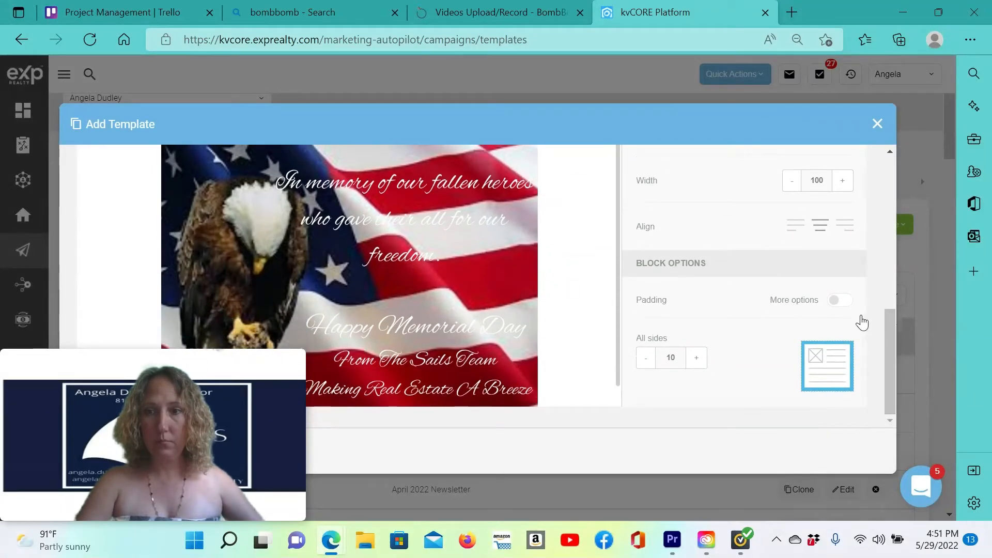
pyautogui.click(845, 301)
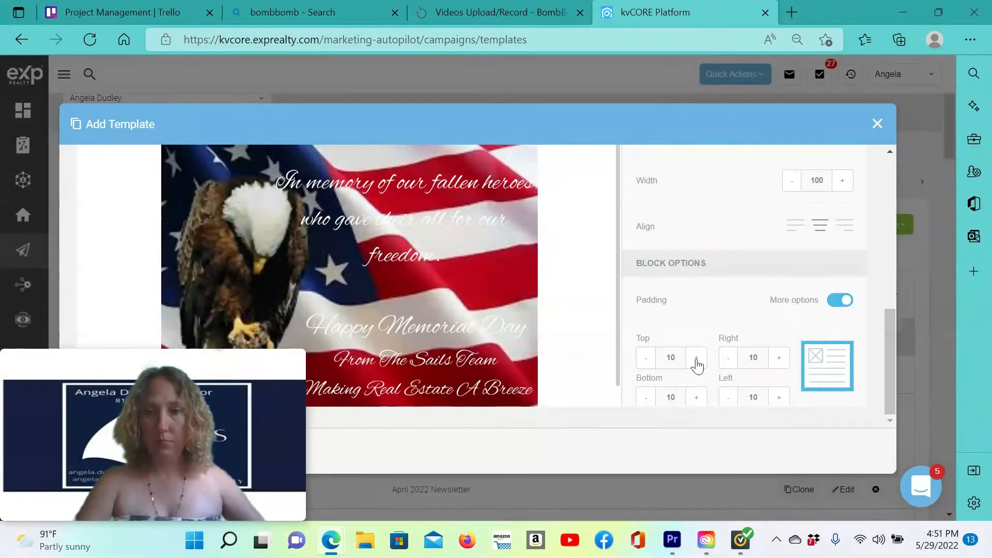
pyautogui.click(696, 362)
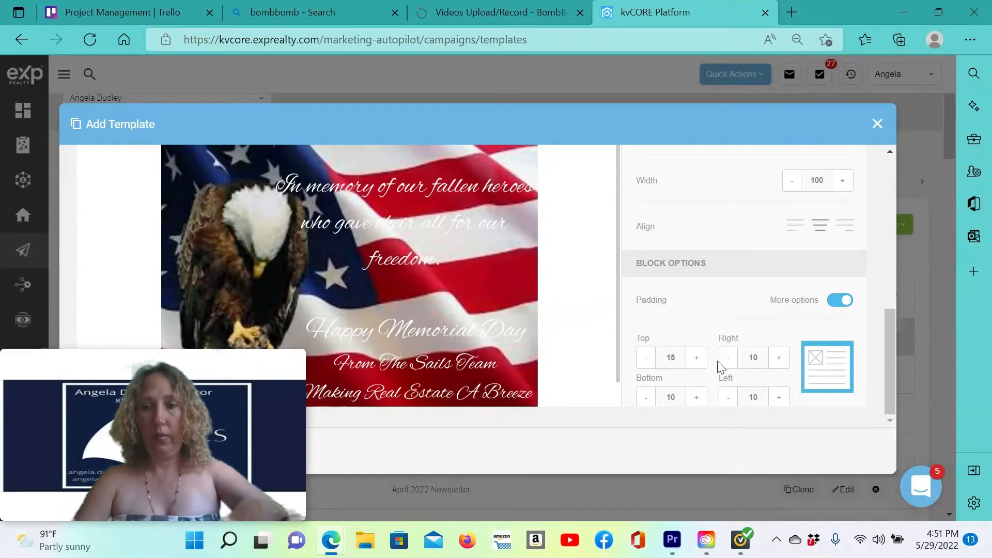
pyautogui.click(779, 359)
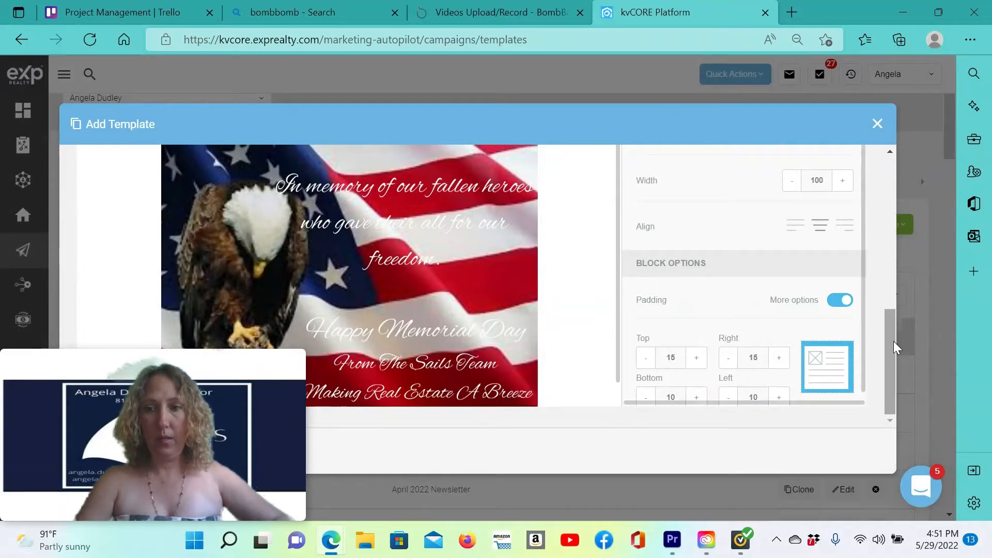
pyautogui.click(779, 396)
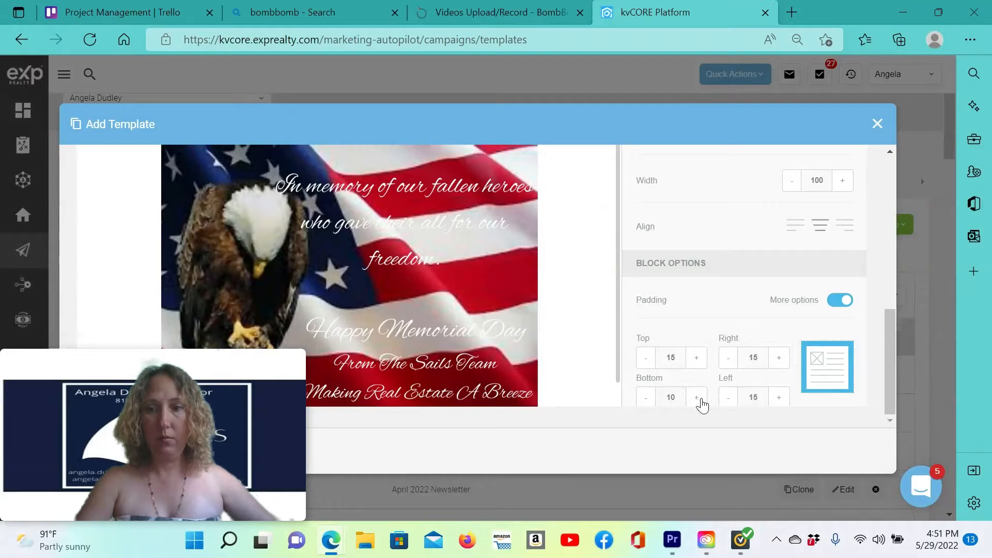
pyautogui.click(698, 398)
pyautogui.moveTo(891, 365); pyautogui.dragTo(923, 370)
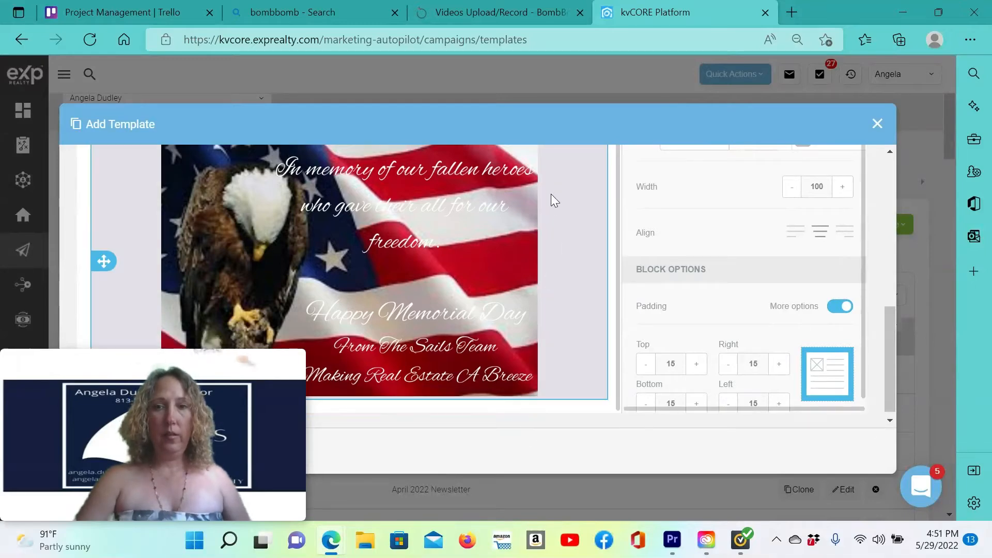
pyautogui.moveTo(549, 129); pyautogui.dragTo(628, 77)
pyautogui.moveTo(644, 127); pyautogui.dragTo(667, 124)
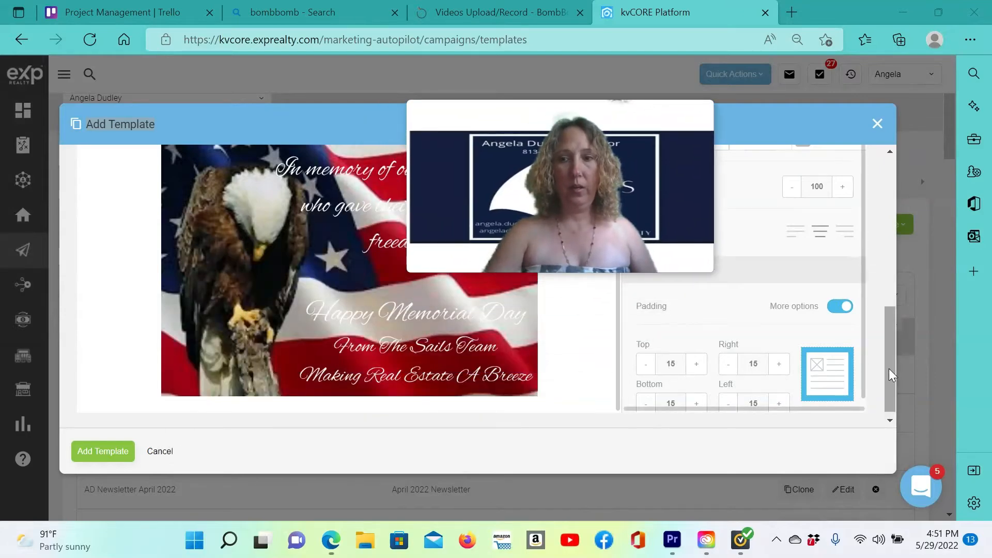
pyautogui.moveTo(889, 368); pyautogui.dragTo(894, 412)
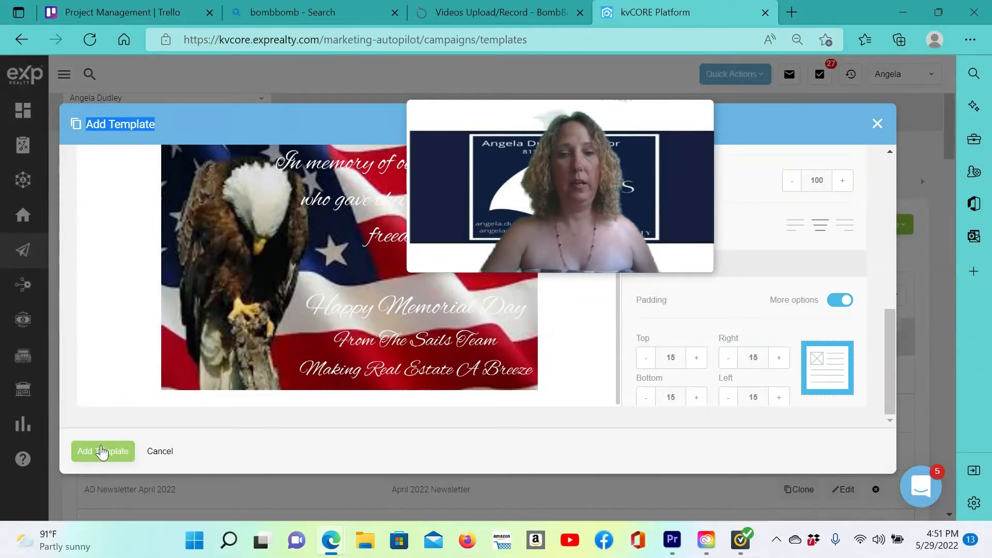
pyautogui.scroll(1, 110, 343)
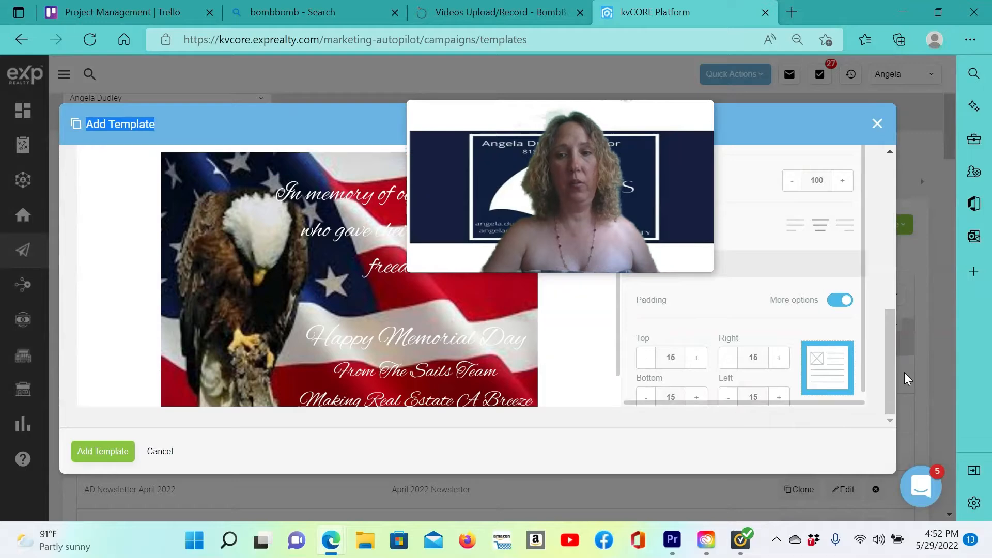
# Try to pick a background color for the row holding the agent header, dividers and greeting.
pyautogui.moveTo(887, 370); pyautogui.dragTo(889, 266)
pyautogui.click(577, 321)
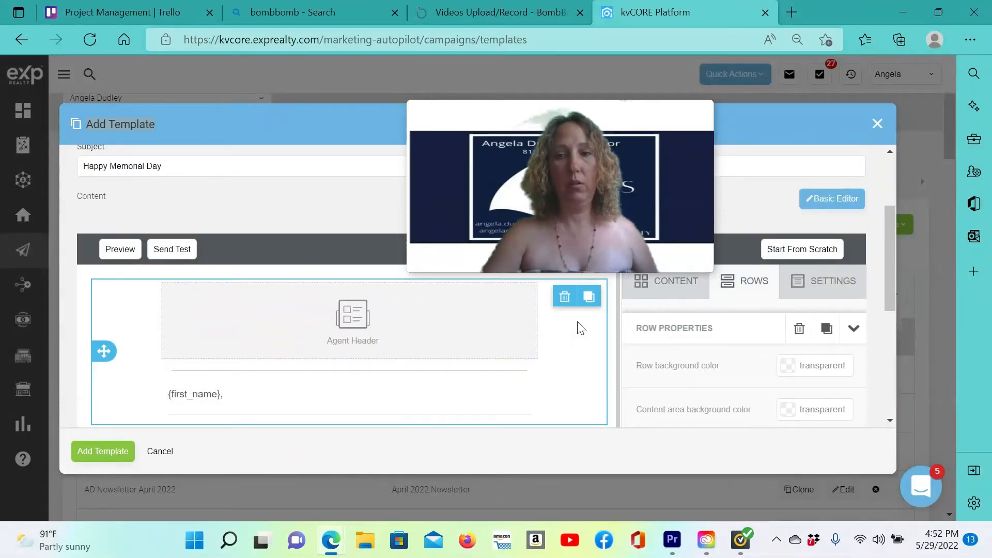
pyautogui.click(818, 368)
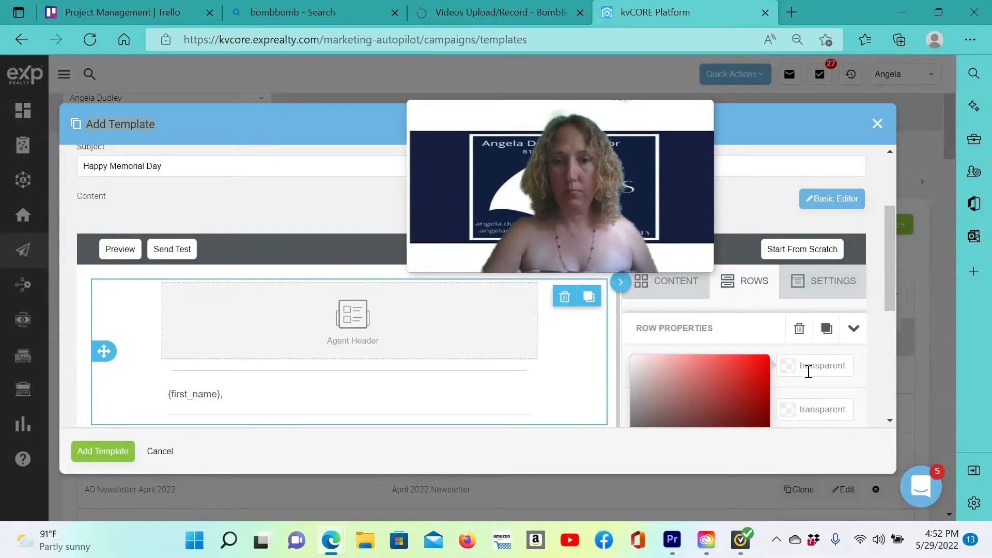
pyautogui.scroll(-2, 726, 373)
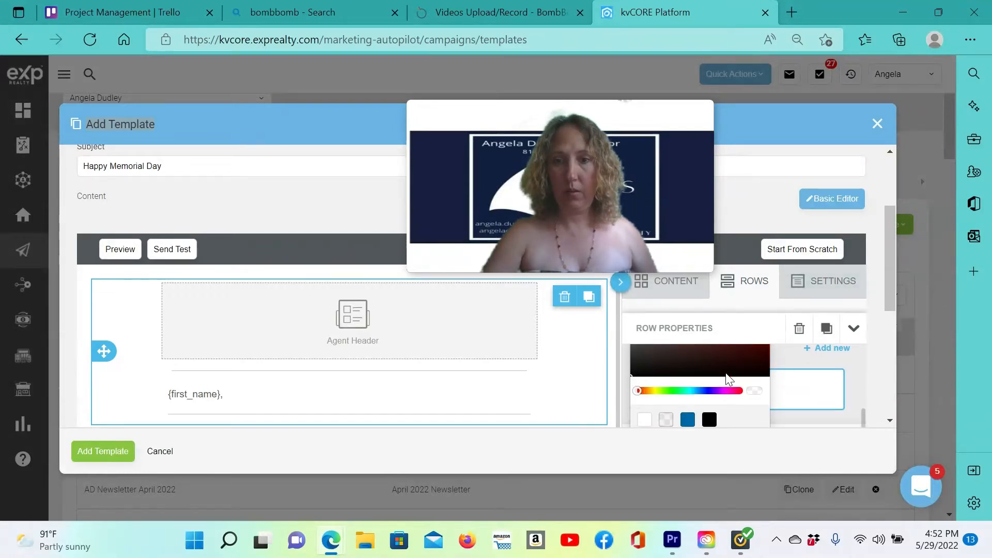
pyautogui.click(687, 392)
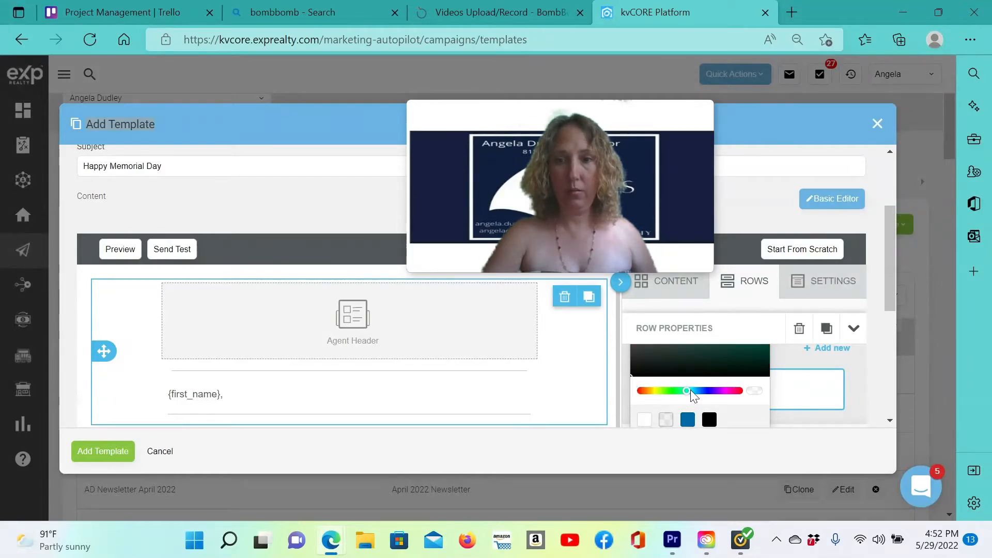
pyautogui.scroll(-2, 692, 396)
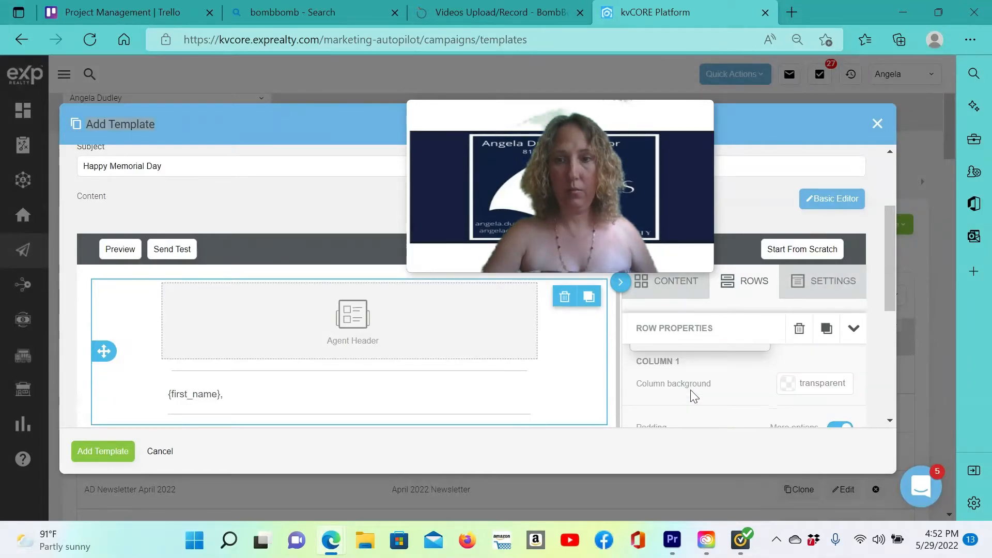
pyautogui.scroll(-4, 715, 407)
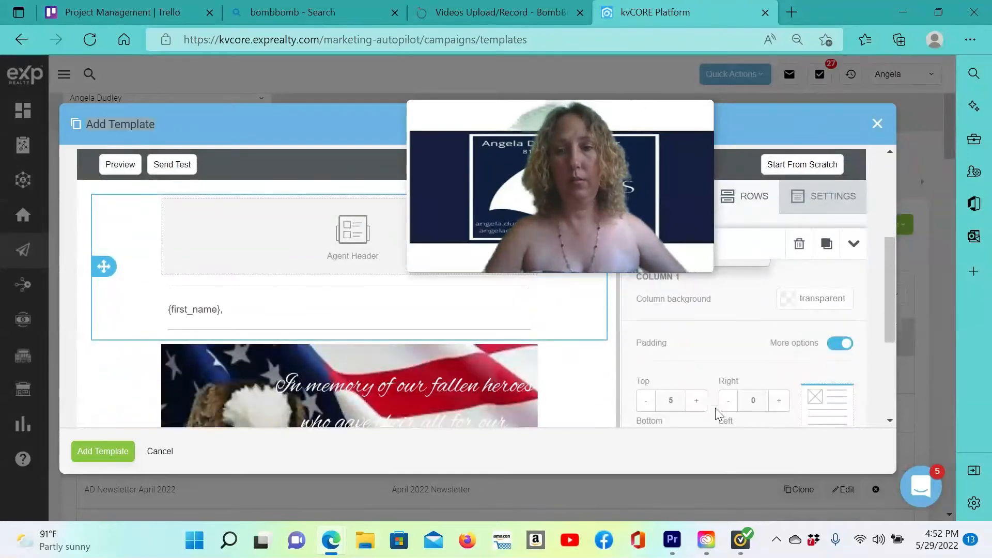
pyautogui.scroll(-2, 716, 408)
pyautogui.scroll(10, 715, 407)
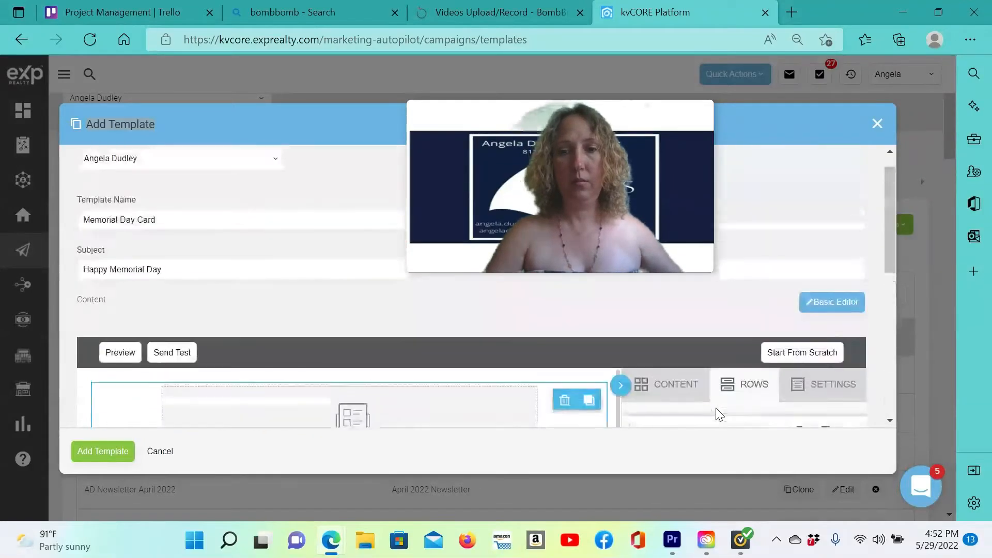
# Set the template's overall background color to the dark gray-green #344141 in the general options.
pyautogui.click(802, 389)
pyautogui.scroll(-3, 760, 395)
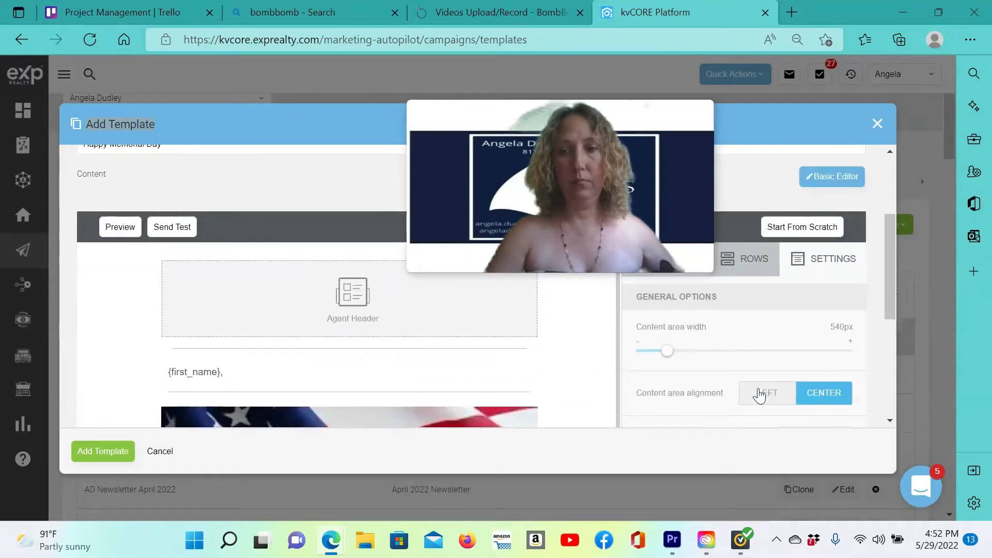
pyautogui.scroll(-3, 760, 395)
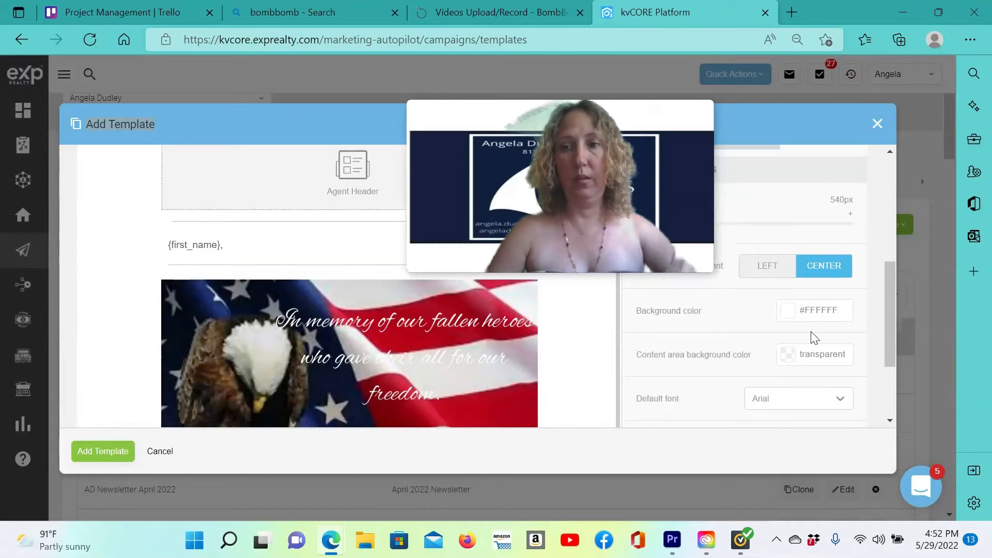
pyautogui.click(806, 312)
pyautogui.click(691, 347)
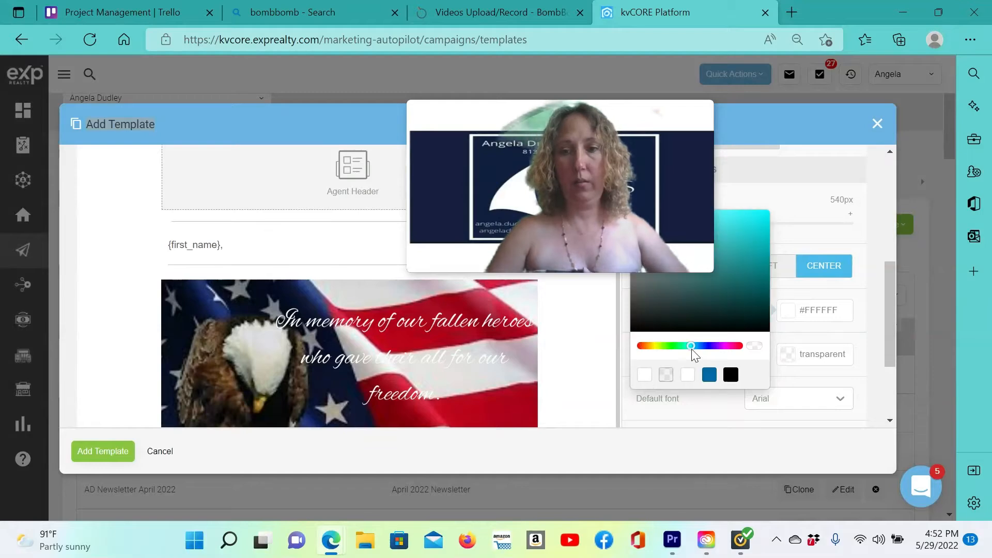
pyautogui.click(713, 299)
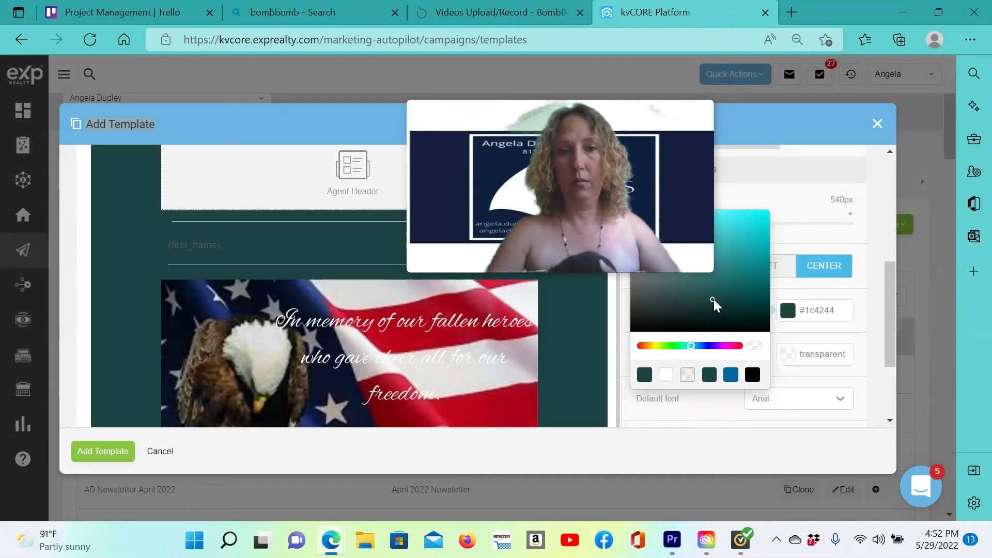
pyautogui.click(723, 282)
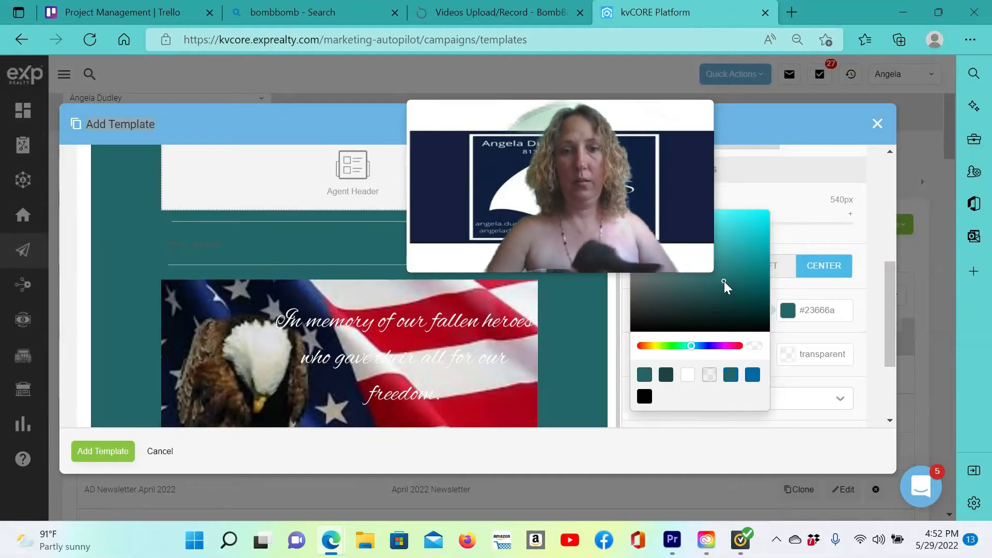
pyautogui.click(691, 281)
pyautogui.click(657, 301)
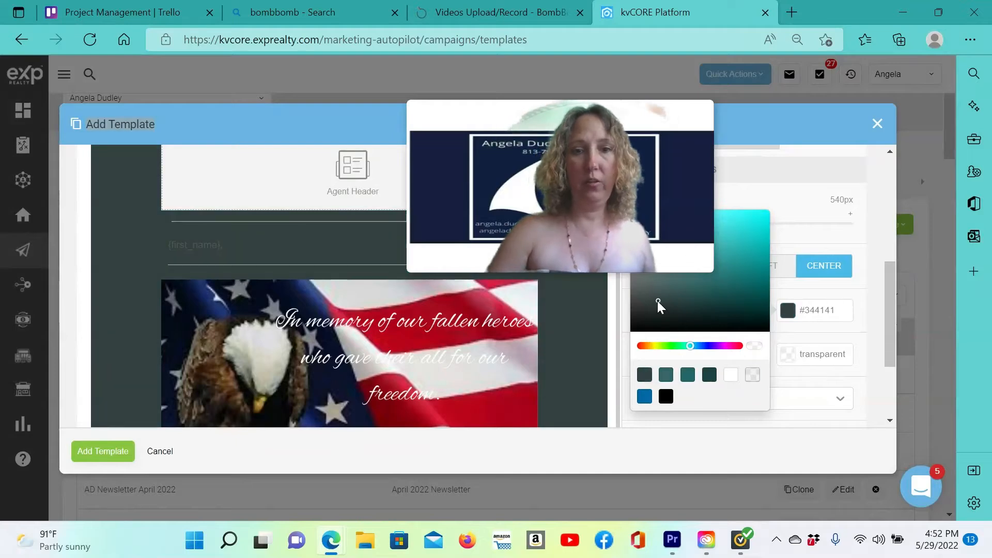
pyautogui.scroll(-3, 659, 317)
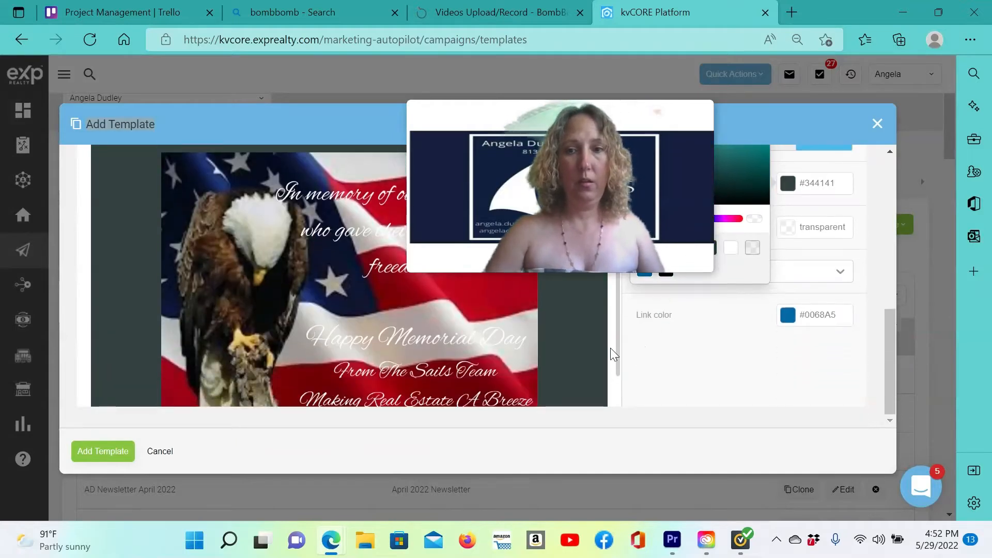
pyautogui.moveTo(618, 330)
pyautogui.mouseDown()
pyautogui.moveTo(612, 415)
pyautogui.moveTo(619, 321)
pyautogui.mouseUp()
pyautogui.click(736, 361)
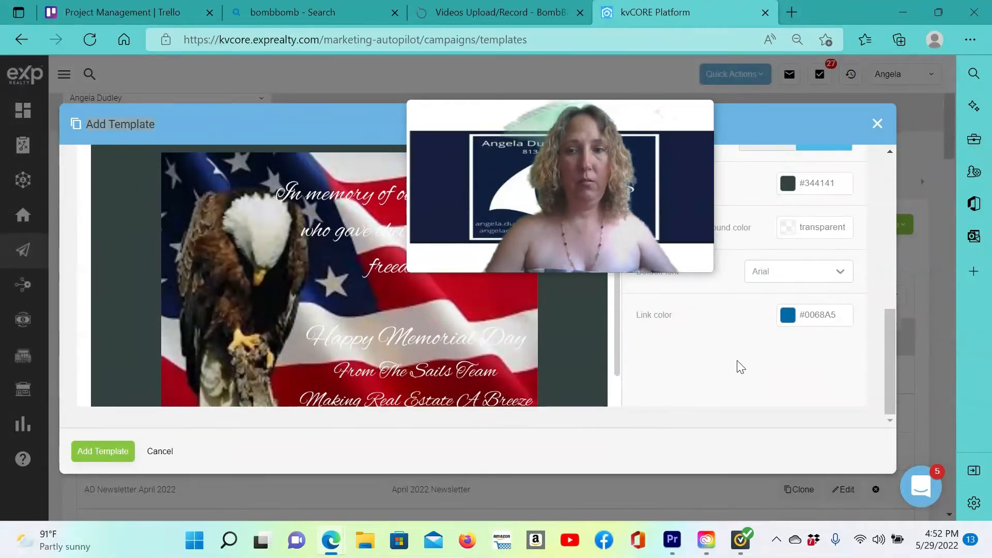
# Set the text color of the first-name greeting block to white (#ffffff).
pyautogui.moveTo(889, 373); pyautogui.dragTo(918, 347)
pyautogui.click(234, 190)
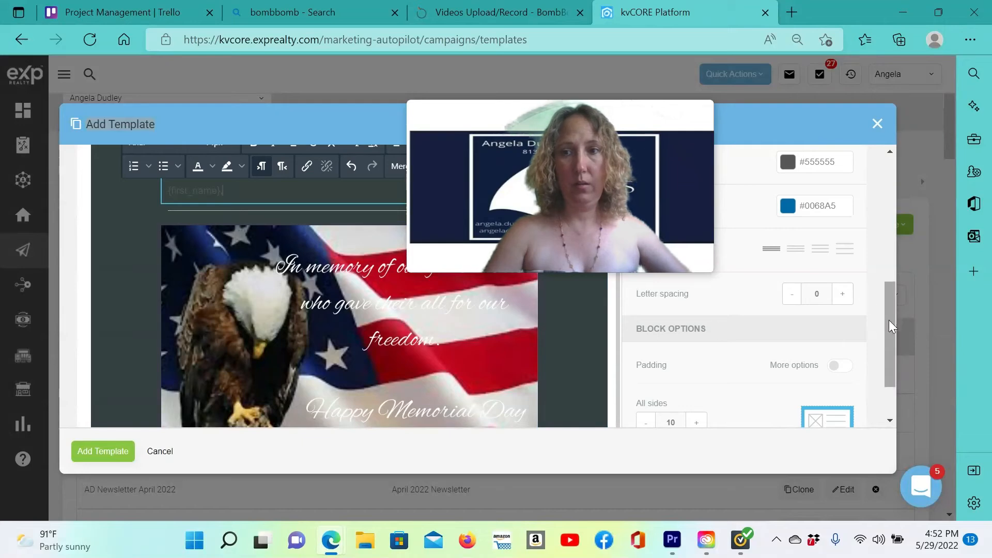
pyautogui.moveTo(891, 323); pyautogui.dragTo(895, 265)
pyautogui.click(788, 310)
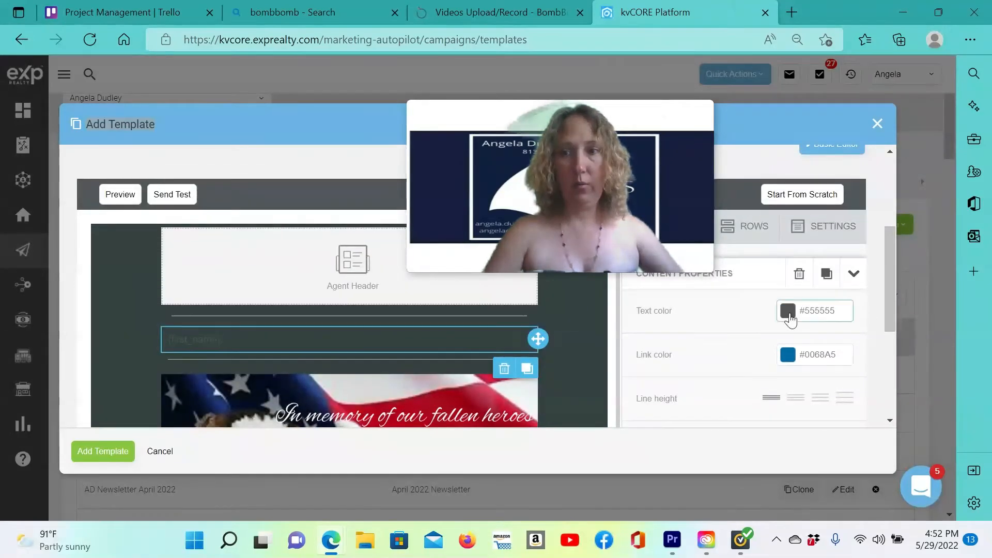
pyautogui.scroll(-2, 661, 333)
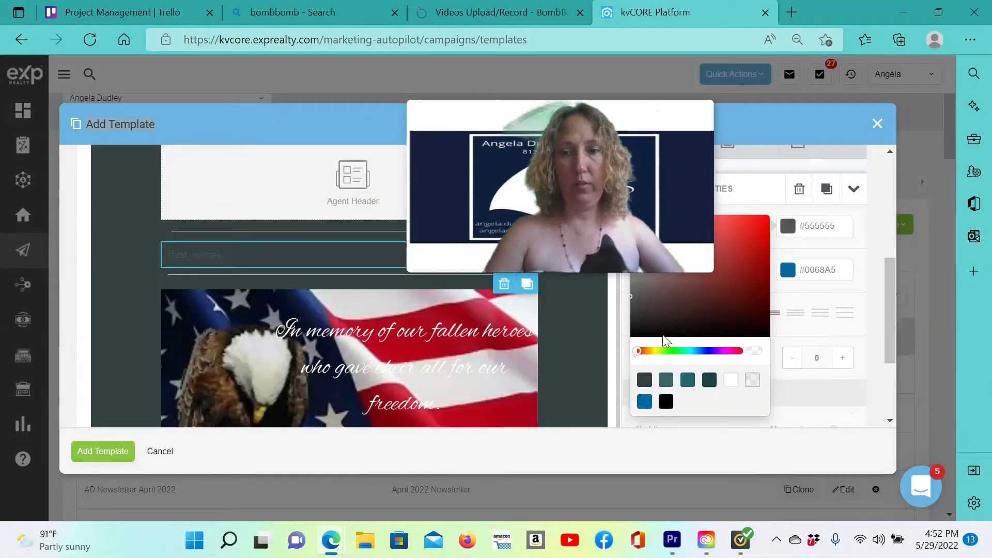
pyautogui.click(730, 381)
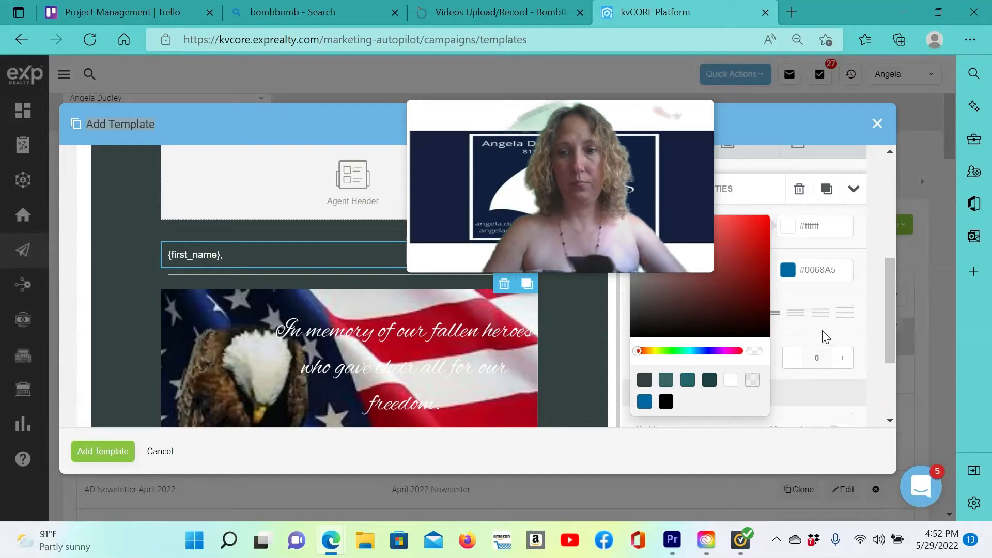
# Check the card image against the background down to its lower edge and save the new template.
pyautogui.moveTo(892, 290); pyautogui.dragTo(891, 370)
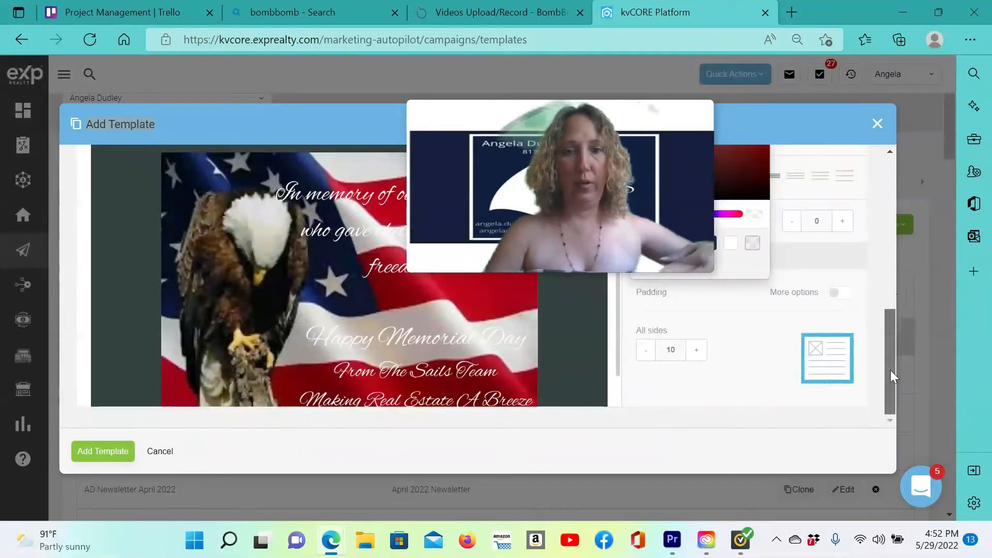
pyautogui.scroll(-1, 625, 361)
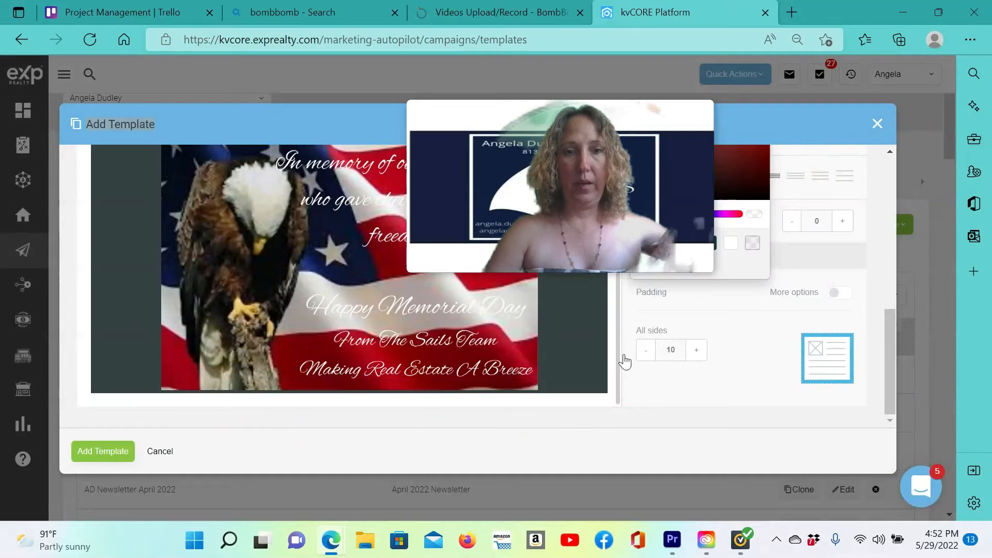
pyautogui.scroll(1, 619, 337)
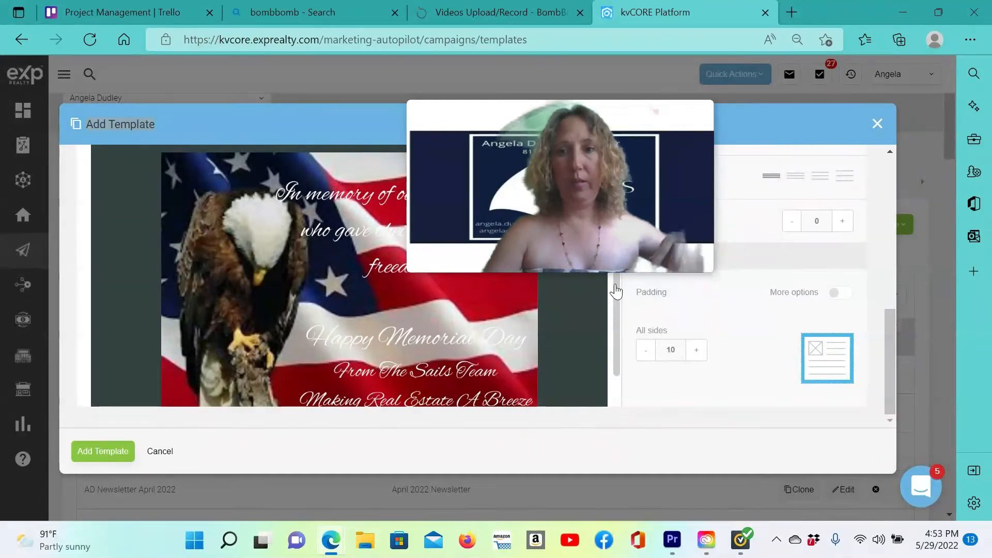
pyautogui.click(109, 459)
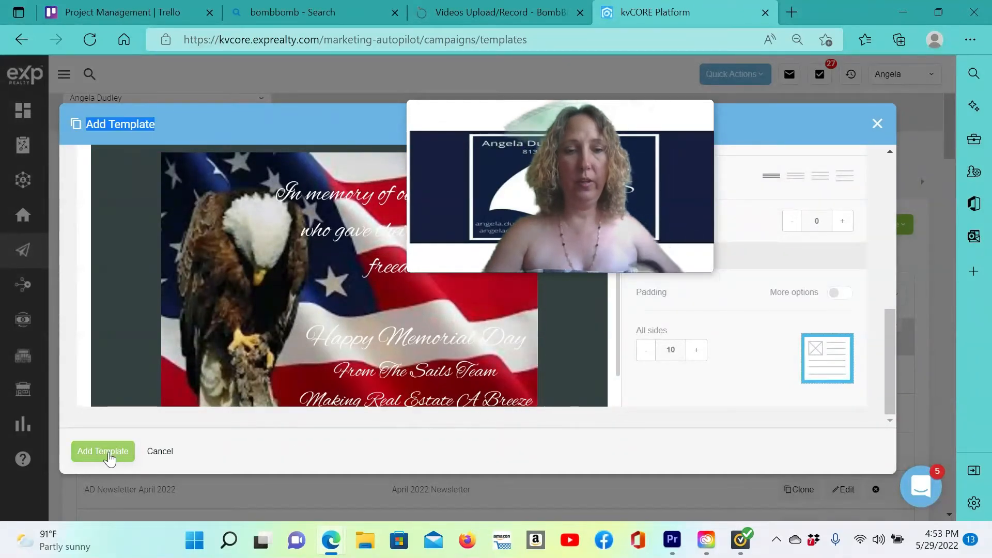
pyautogui.click(109, 454)
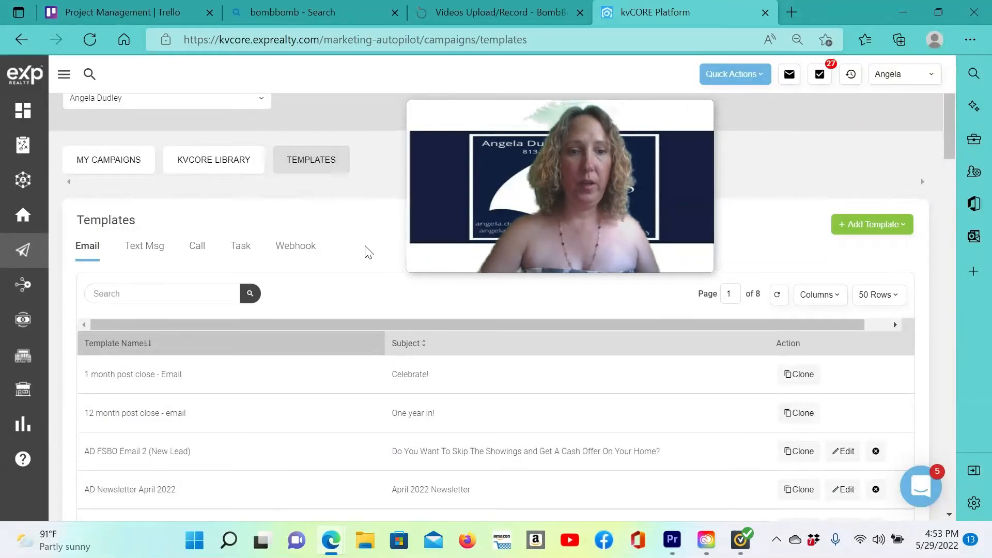
# Search the email templates for "memorial day" and open the Memorial Day Card template for editing.
pyautogui.scroll(-15, 367, 283)
pyautogui.scroll(-10, 362, 347)
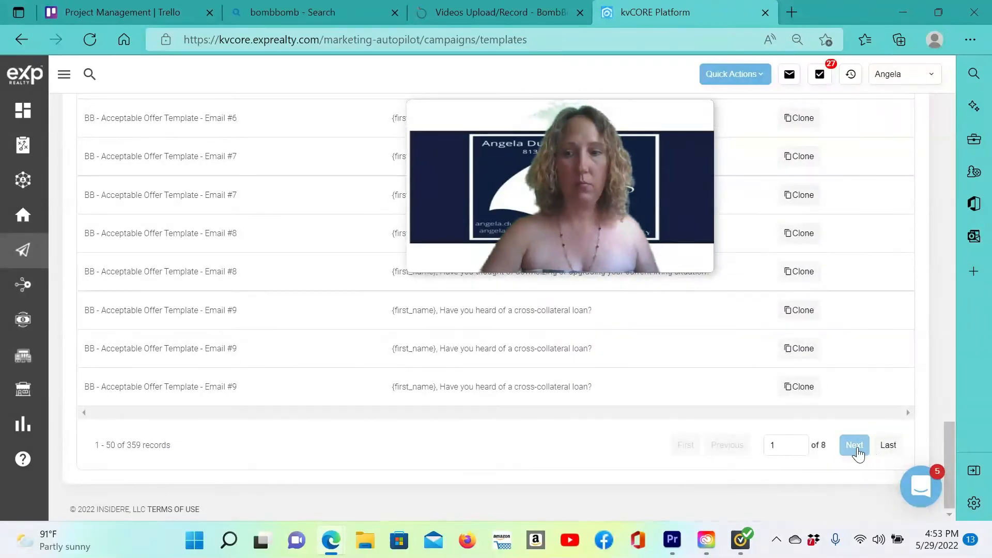
pyautogui.click(856, 447)
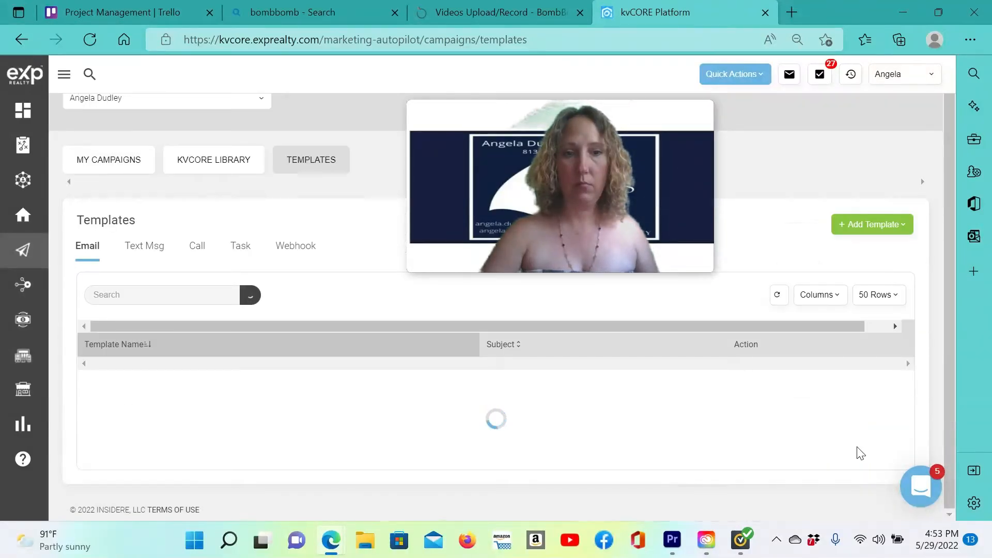
pyautogui.click(160, 293)
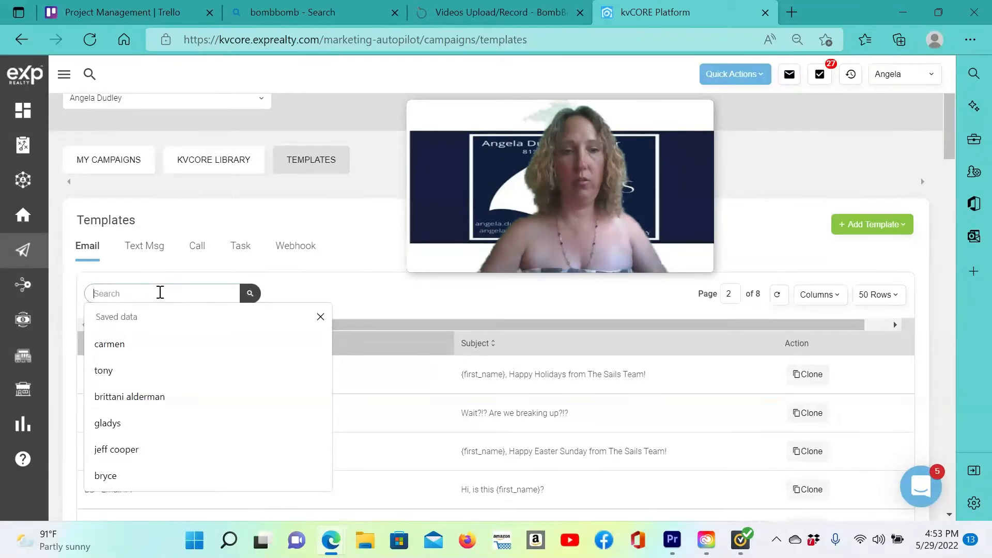
pyautogui.write('memorial day')
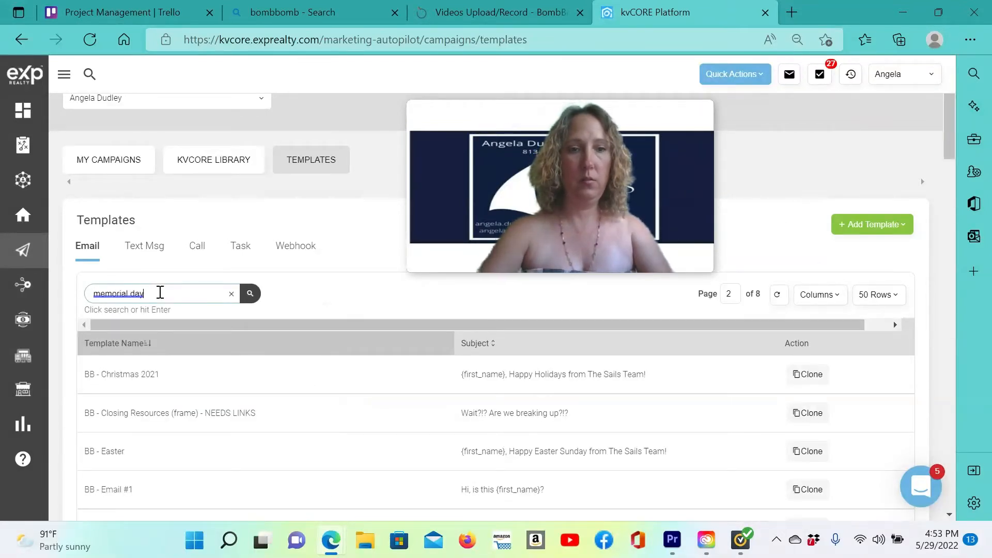
pyautogui.press('Return')
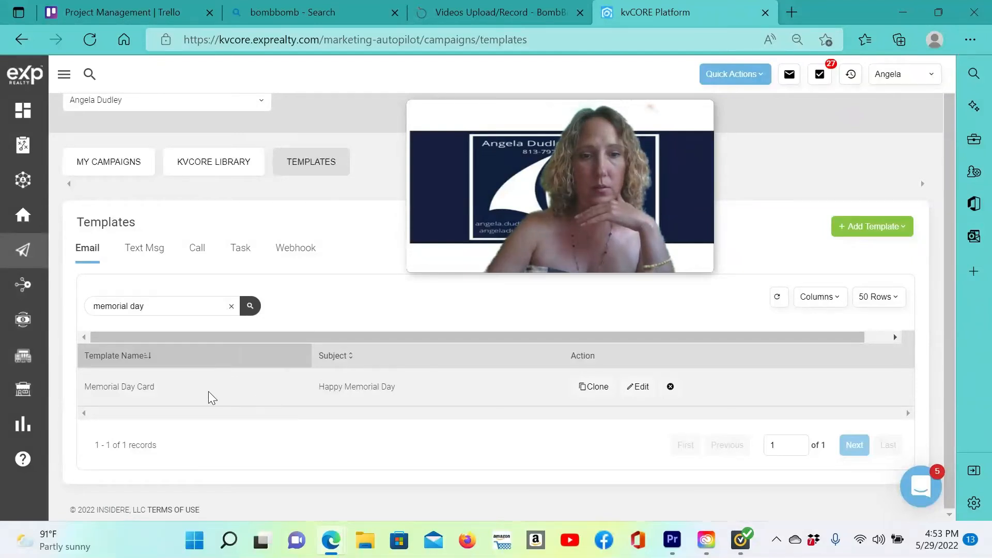
pyautogui.click(639, 388)
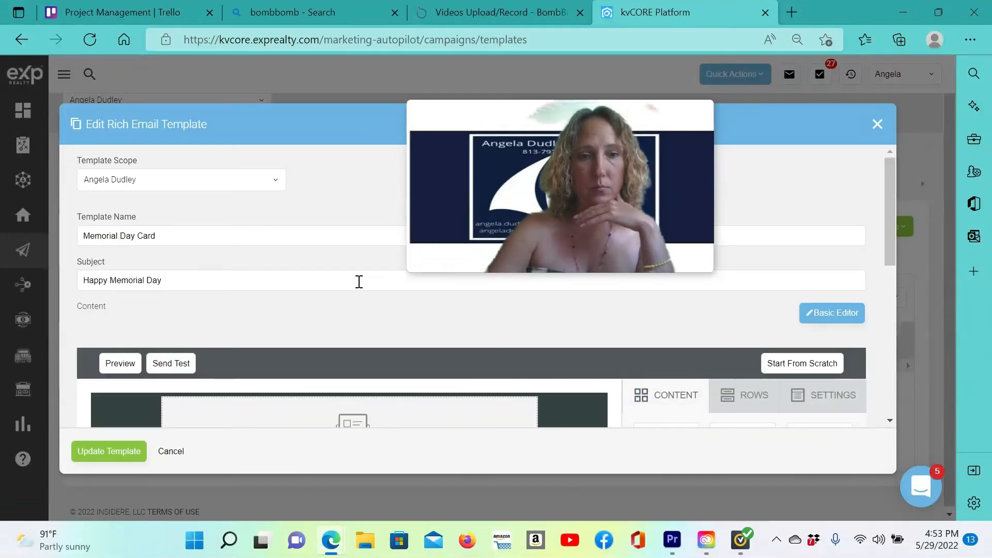
# Review the saved card's layout and send a test email of the template.
pyautogui.scroll(-6, 356, 281)
pyautogui.scroll(-2, 312, 380)
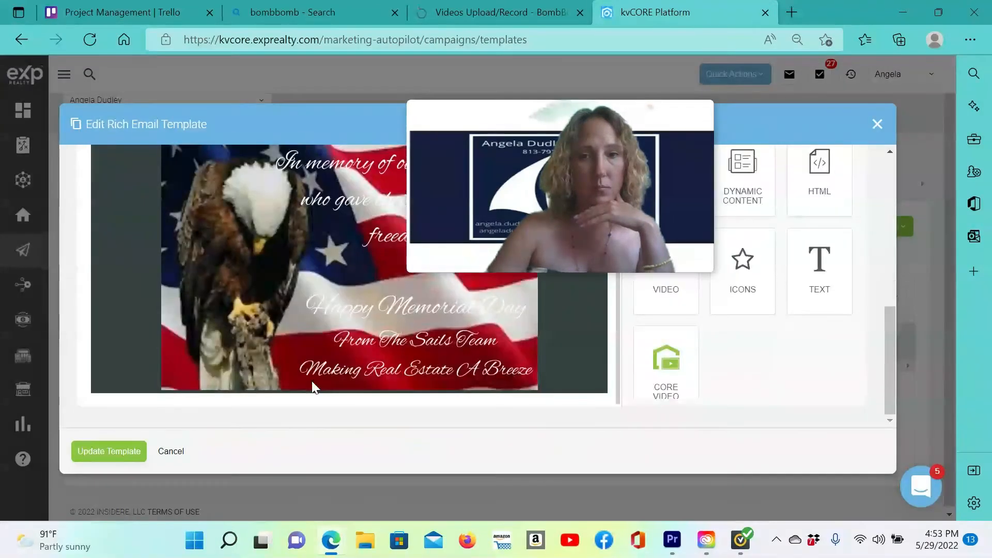
pyautogui.scroll(5, 311, 380)
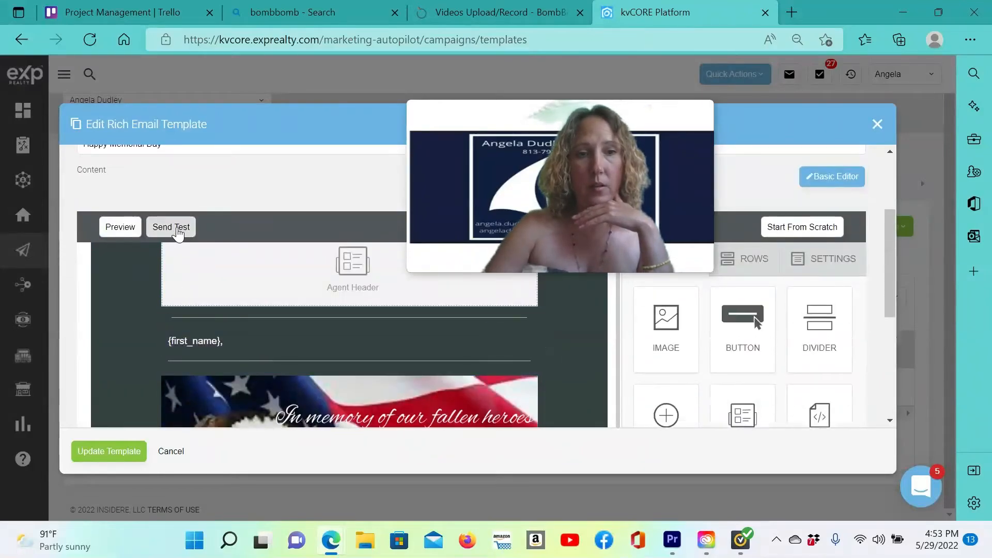
pyautogui.click(178, 230)
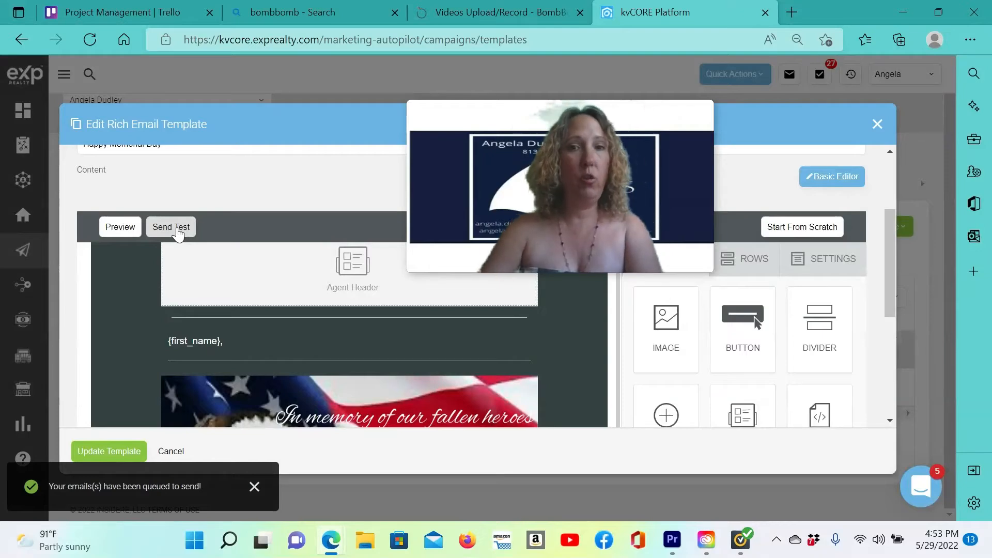
# Switch to Gmail by searching for "gmail" in a new browser tab, and reload the inbox to check for the test email.
pyautogui.click(794, 15)
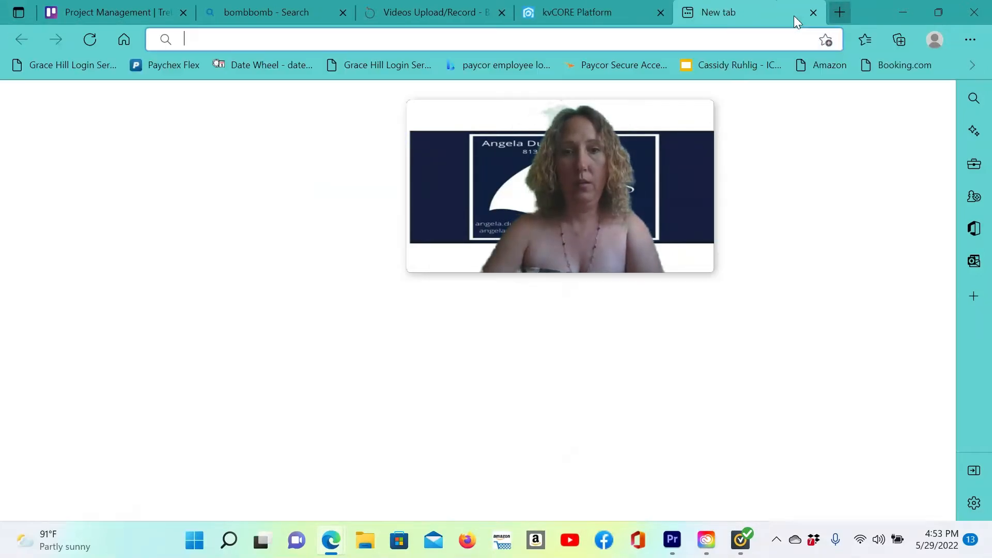
pyautogui.write('gmail')
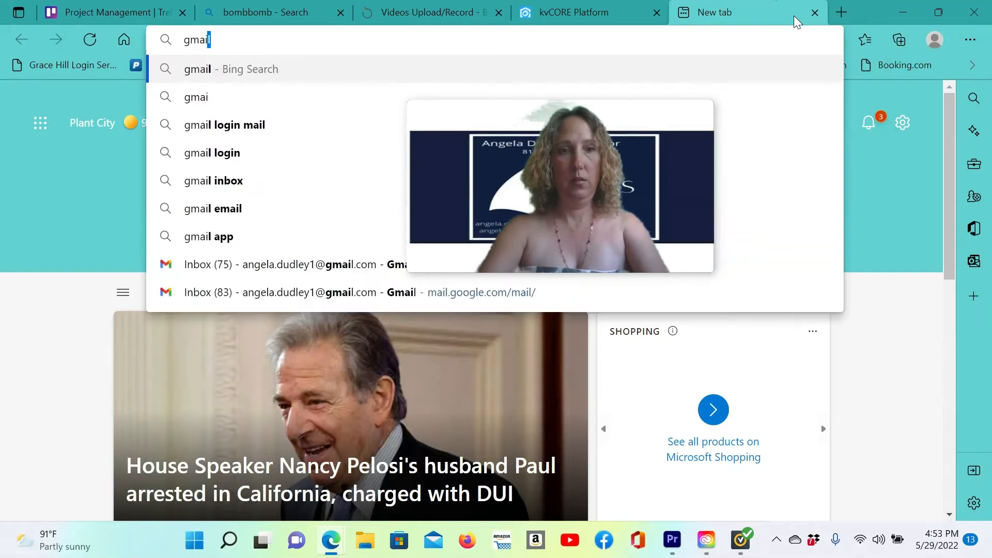
pyautogui.press('Return')
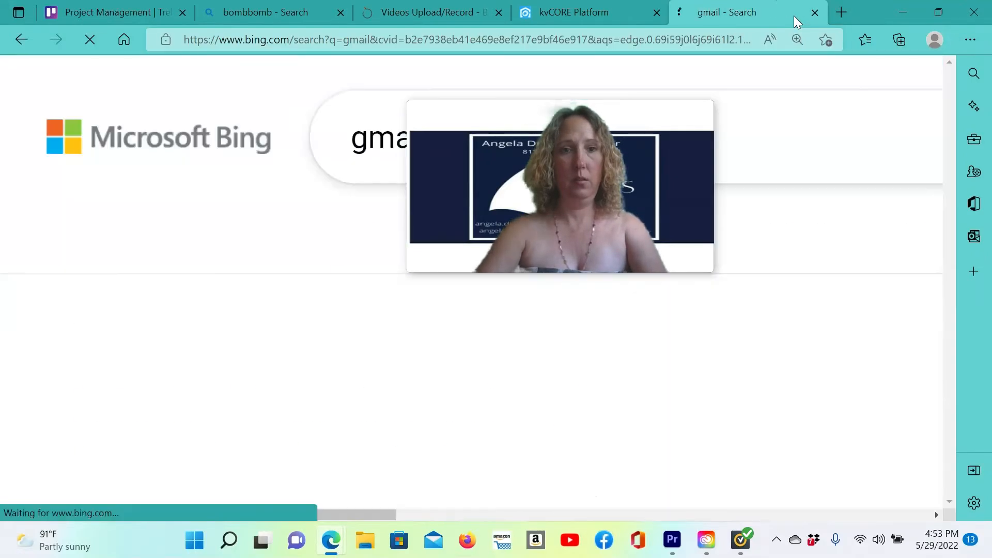
pyautogui.click(365, 395)
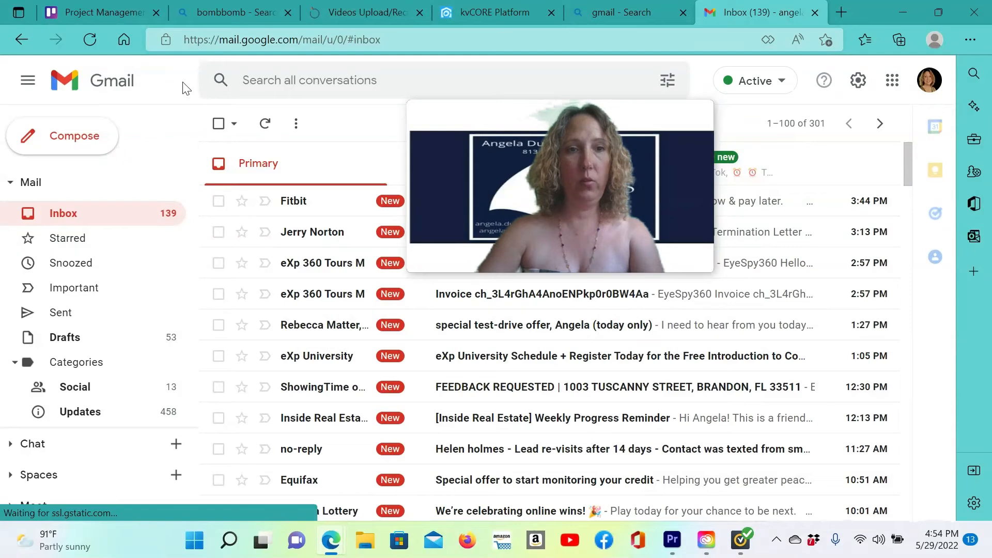
pyautogui.click(90, 41)
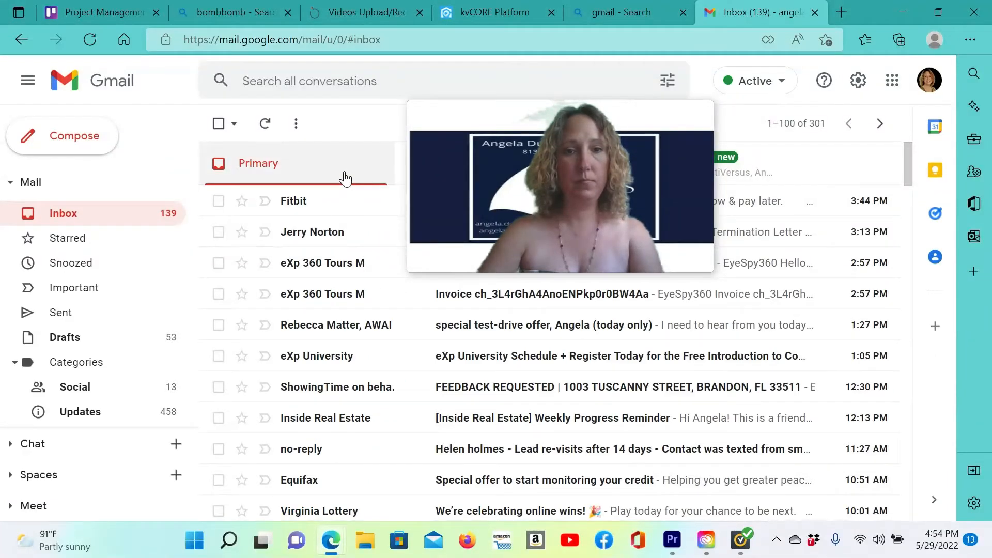
# Return to the Memorial Day Card template in kvCORE, review it down to its lower edge and send another test email.
pyautogui.click(514, 11)
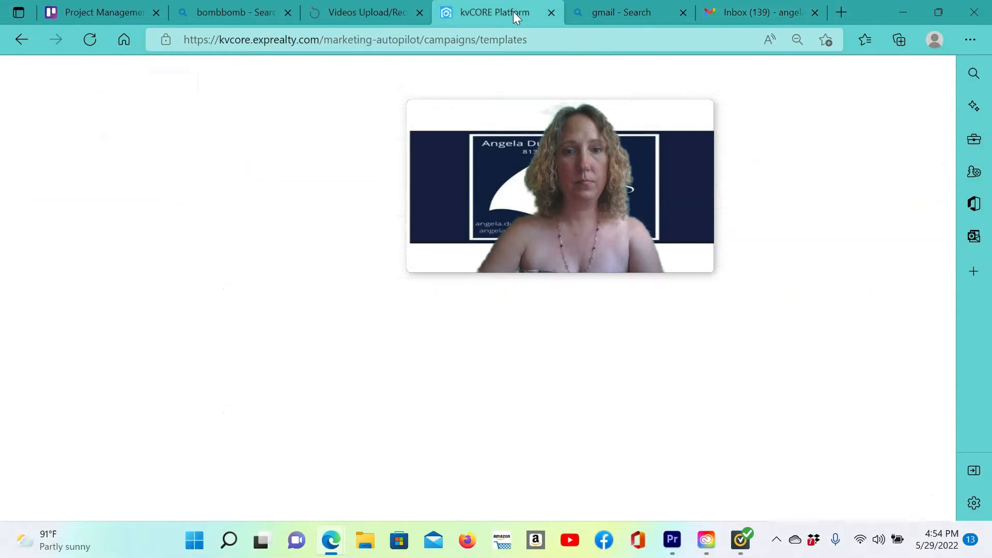
pyautogui.scroll(-5, 416, 368)
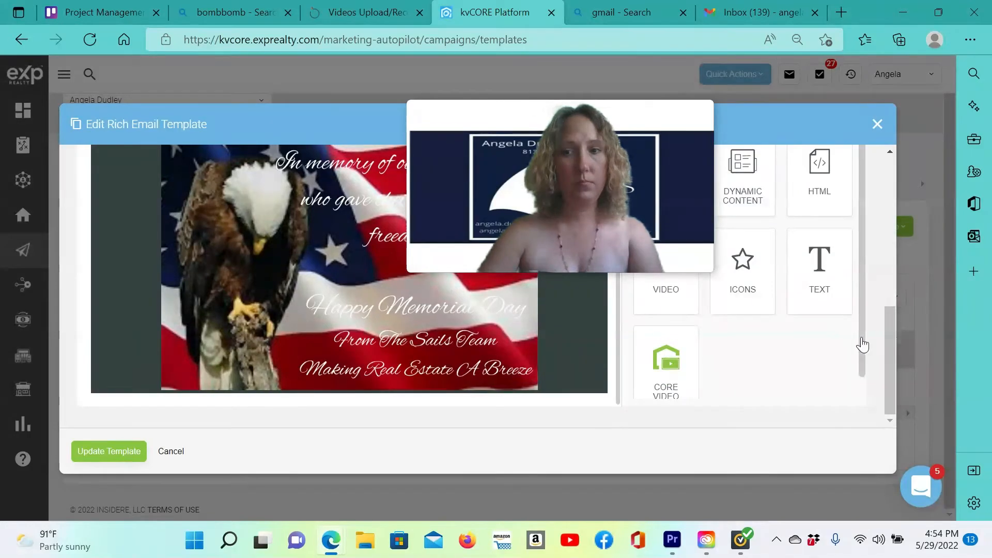
pyautogui.scroll(-1, 860, 352)
pyautogui.moveTo(891, 386); pyautogui.dragTo(900, 201)
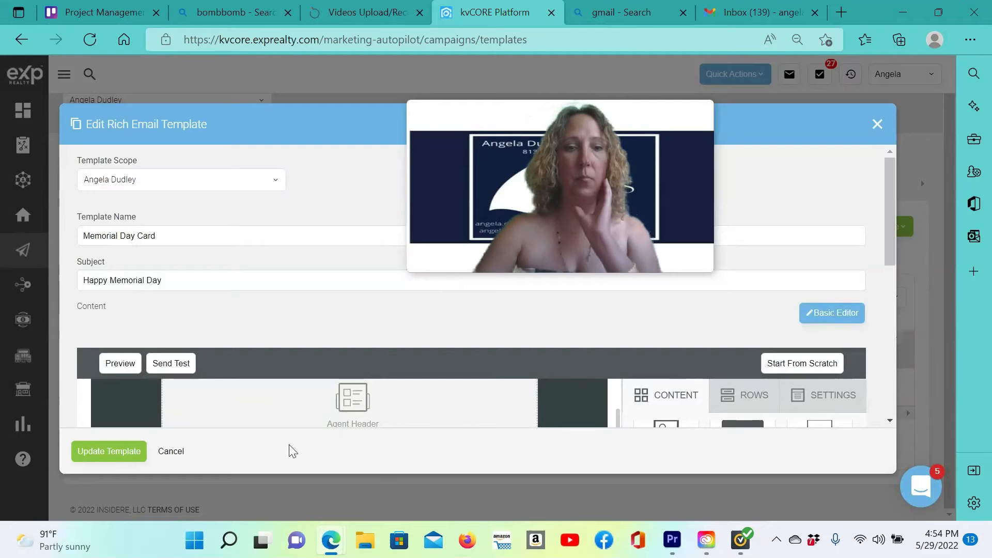
pyautogui.click(168, 368)
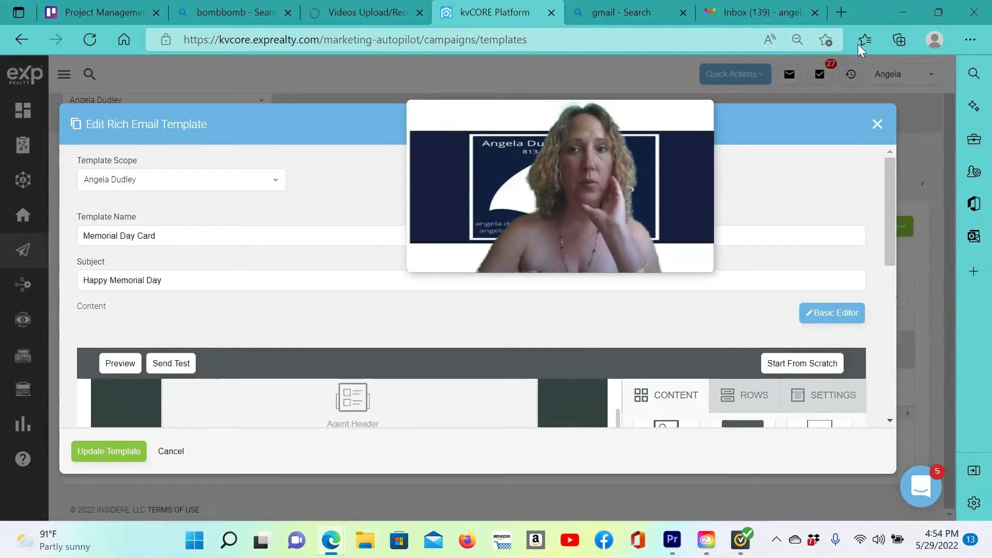
# Open the Happy Memorial Day test email in the Gmail inbox and examine its header, greeting and card image.
pyautogui.click(752, 11)
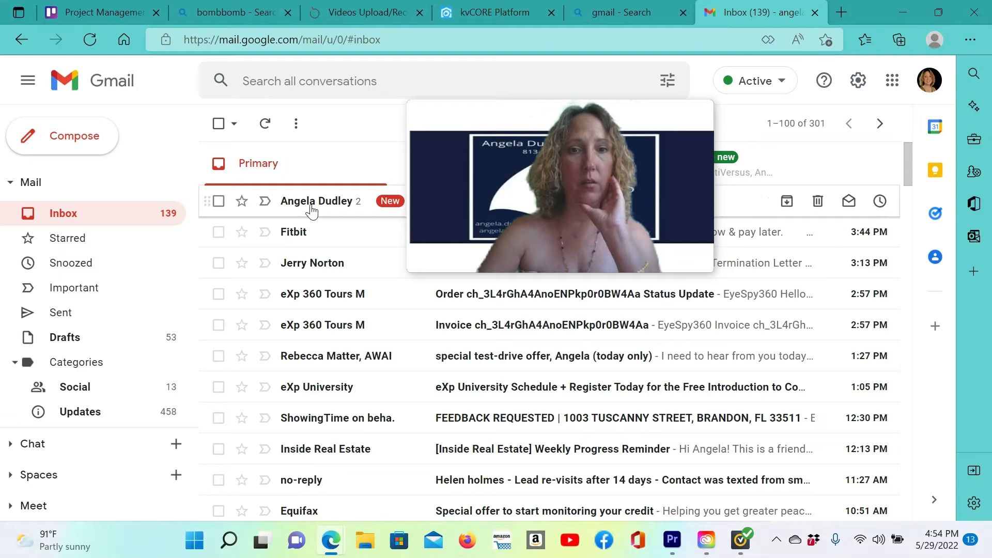
pyautogui.click(311, 204)
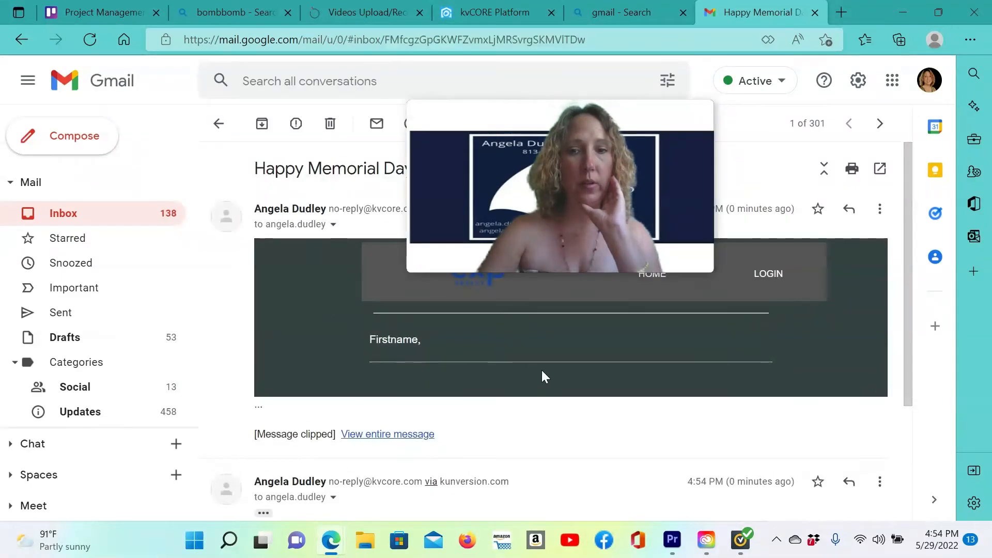
pyautogui.scroll(-5, 906, 328)
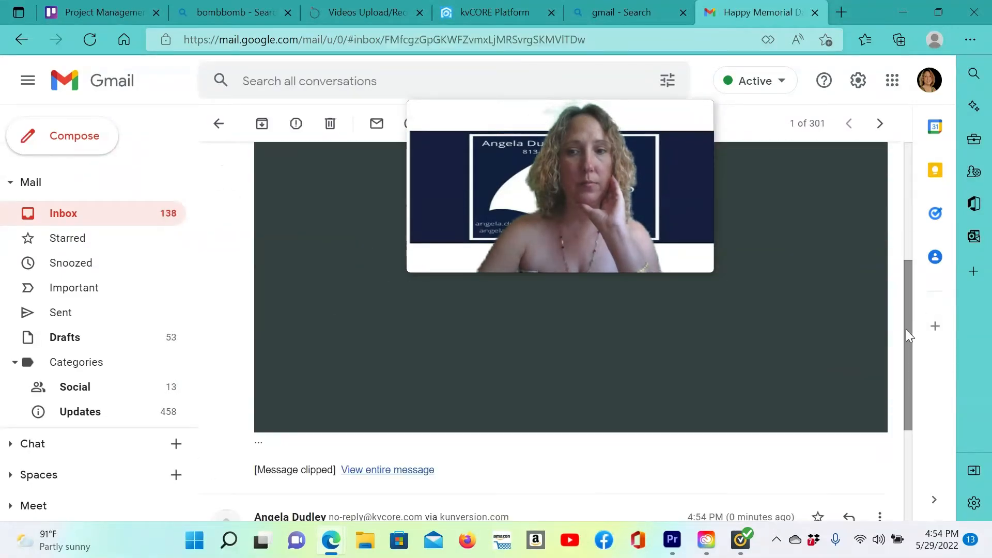
pyautogui.moveTo(906, 328); pyautogui.dragTo(916, 93)
pyautogui.moveTo(561, 186); pyautogui.dragTo(293, 142)
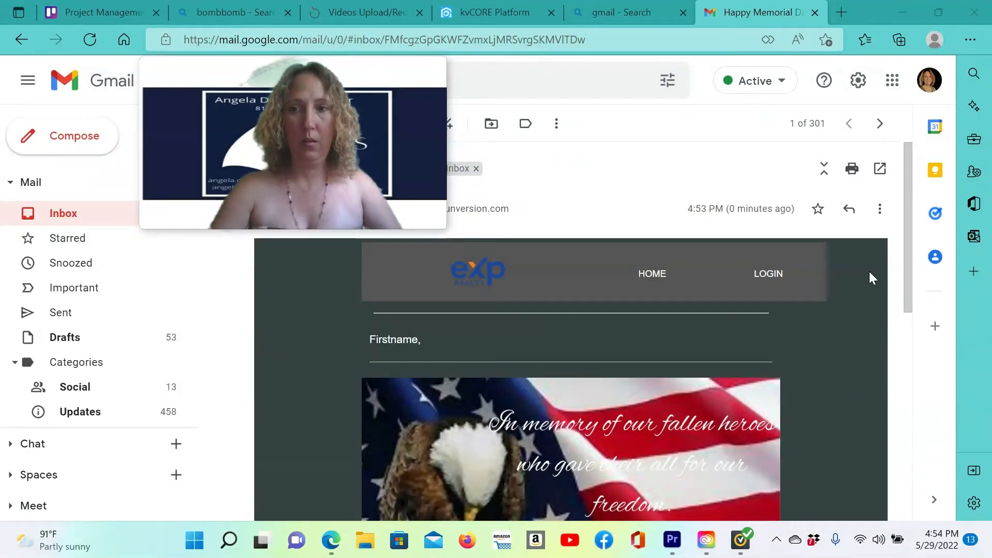
pyautogui.scroll(-1, 910, 235)
pyautogui.scroll(1, 911, 235)
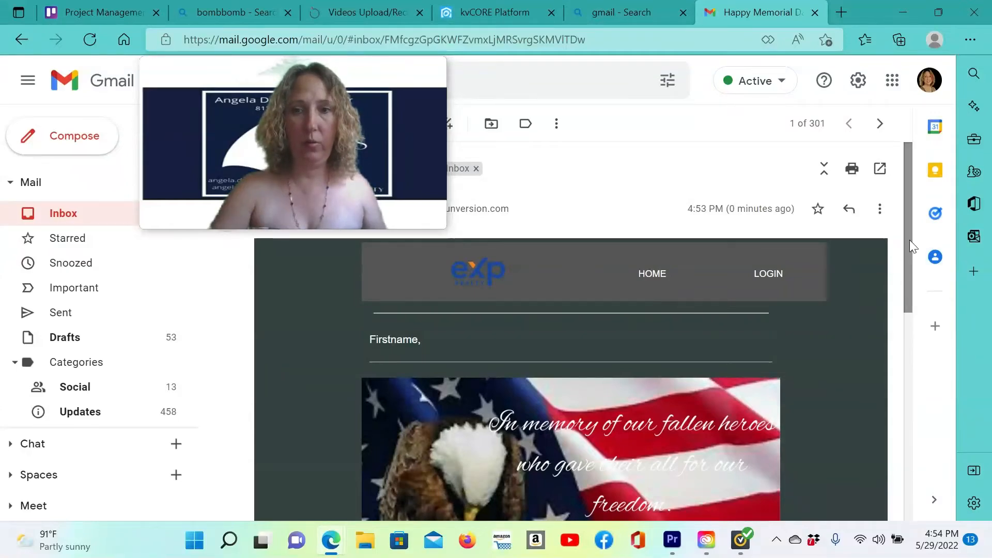
pyautogui.moveTo(910, 239); pyautogui.dragTo(910, 262)
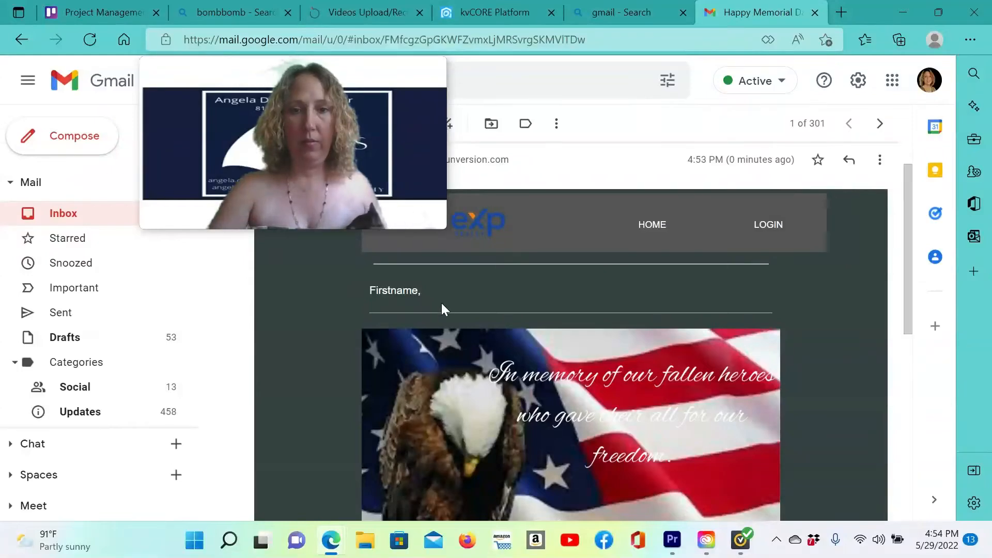
pyautogui.moveTo(913, 261); pyautogui.dragTo(919, 206)
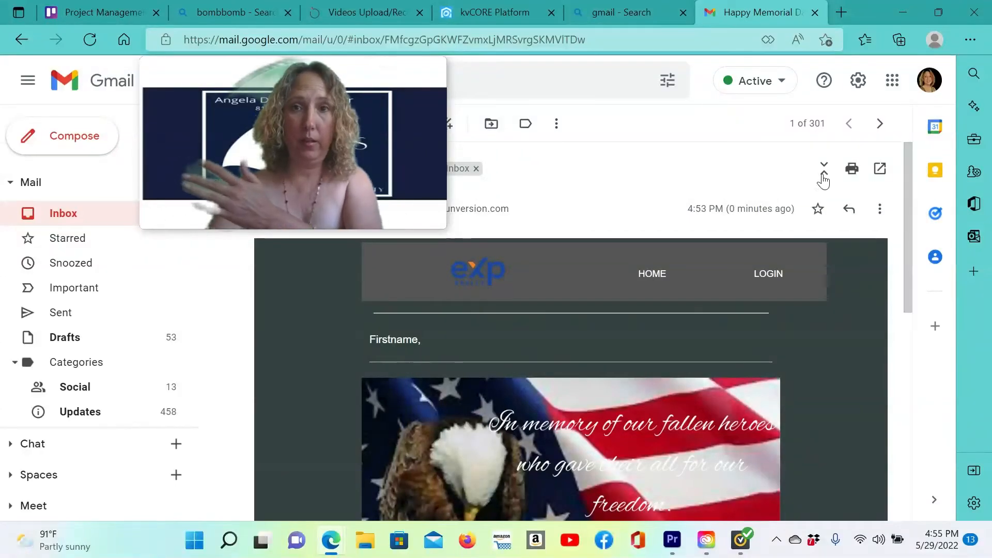
# Go back to the kvCORE template editor and delete the Agent Header block from the card.
pyautogui.click(515, 16)
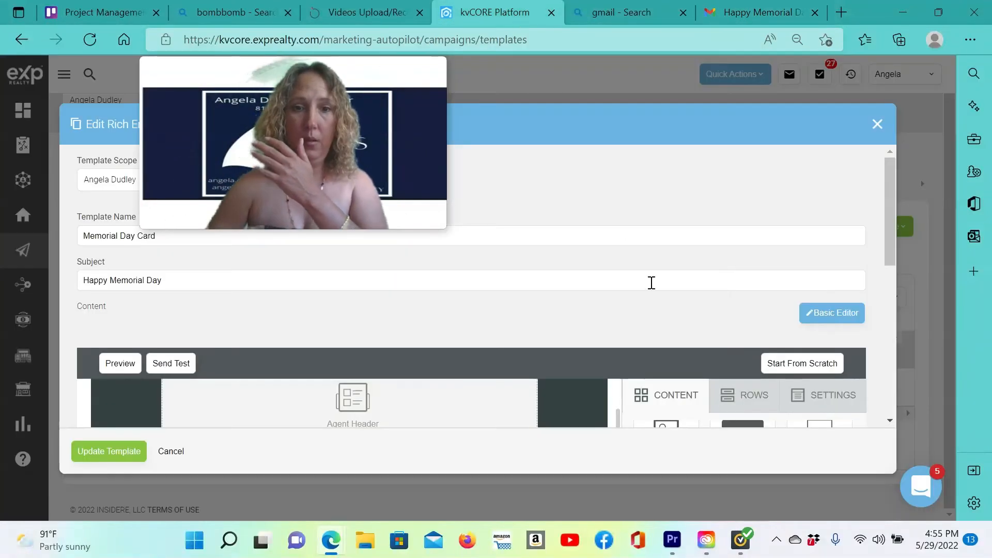
pyautogui.scroll(-2, 649, 281)
pyautogui.click(409, 318)
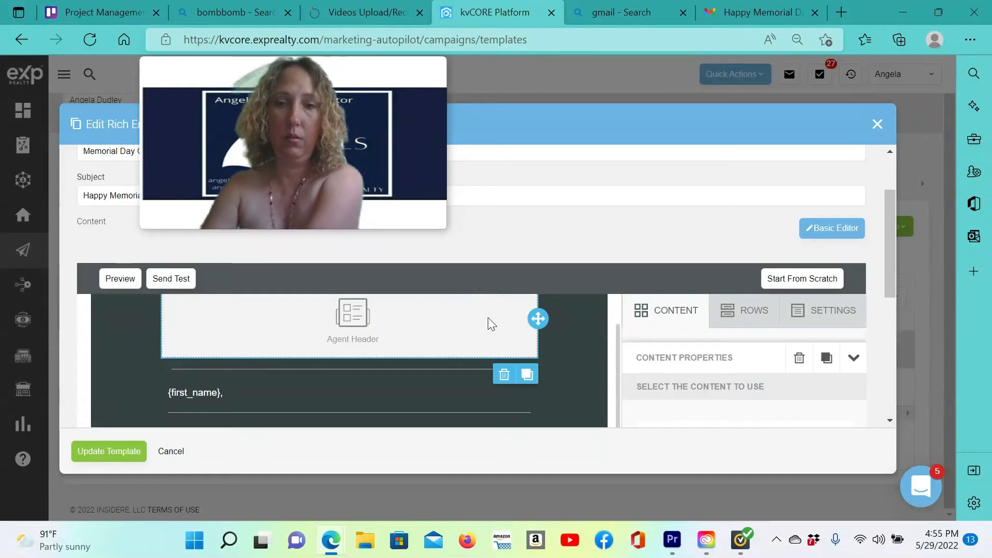
pyautogui.click(503, 377)
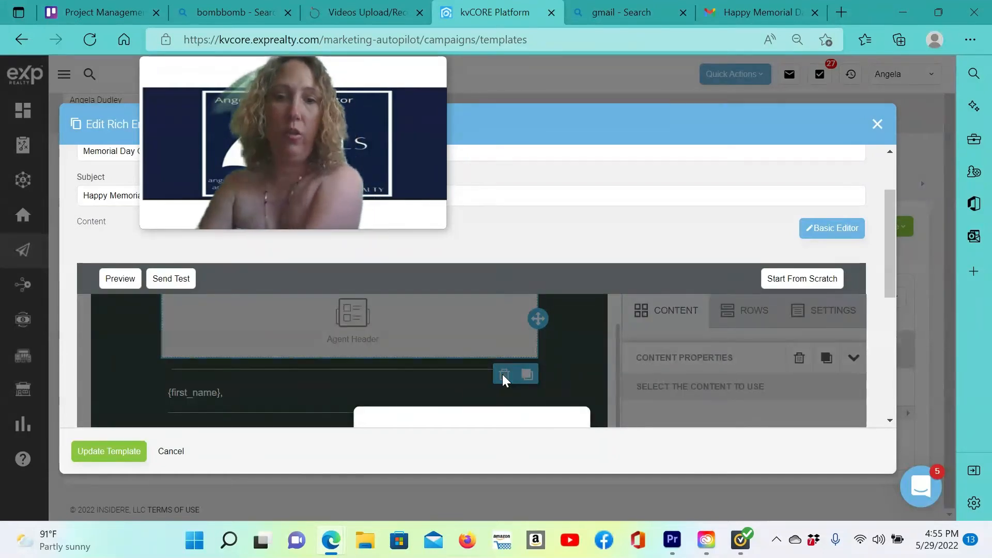
pyautogui.scroll(-2, 565, 361)
pyautogui.scroll(-2, 569, 368)
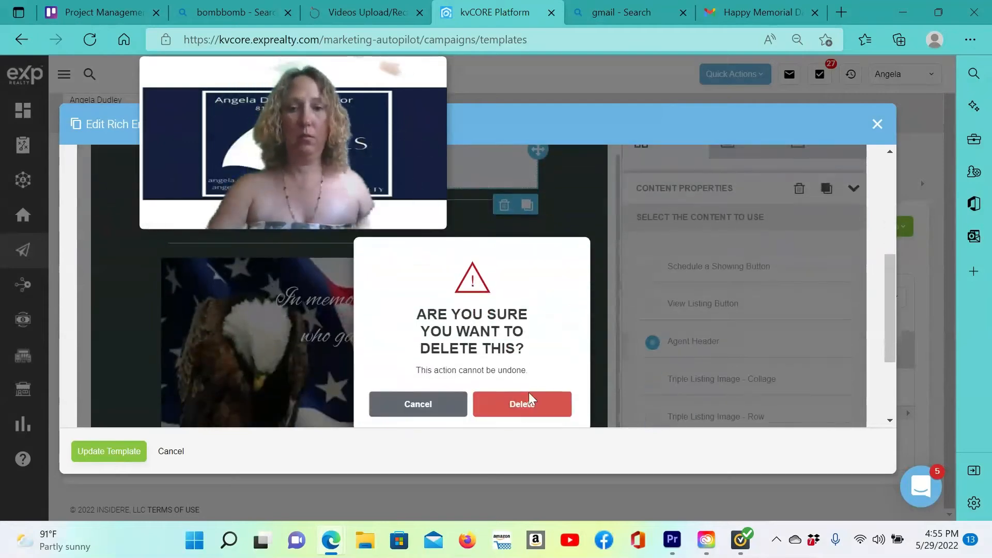
pyautogui.click(500, 405)
pyautogui.scroll(3, 545, 339)
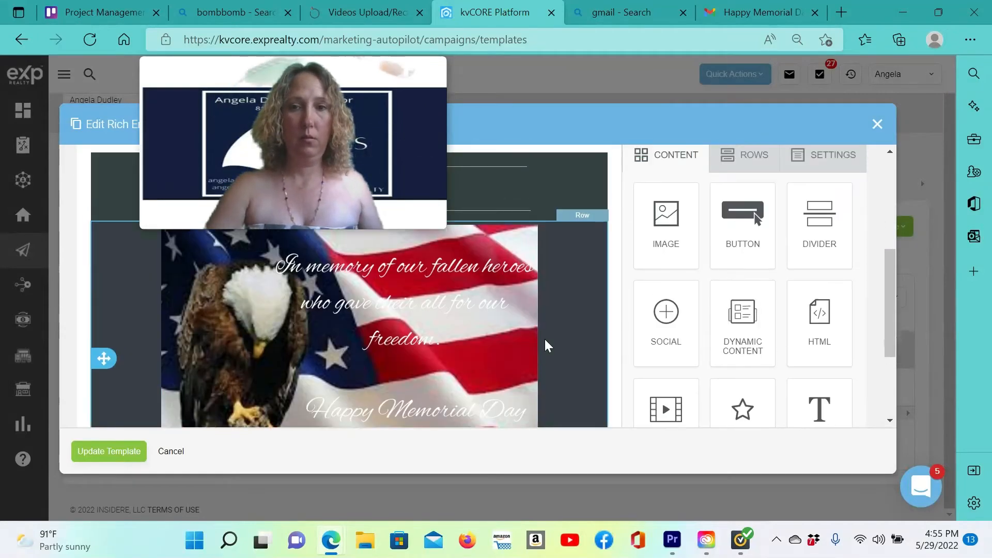
# Delete the divider line above the {first_name} greeting.
pyautogui.click(510, 286)
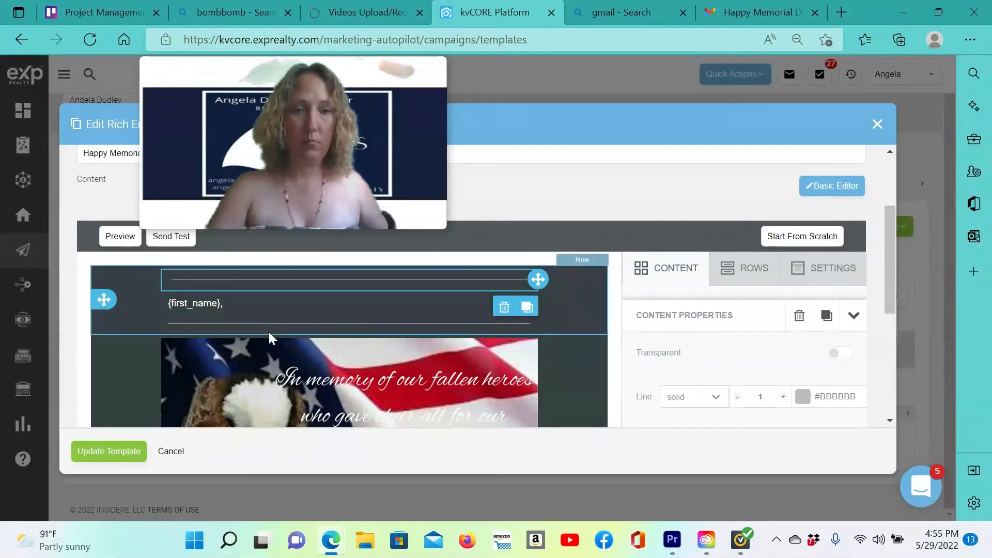
pyautogui.click(506, 310)
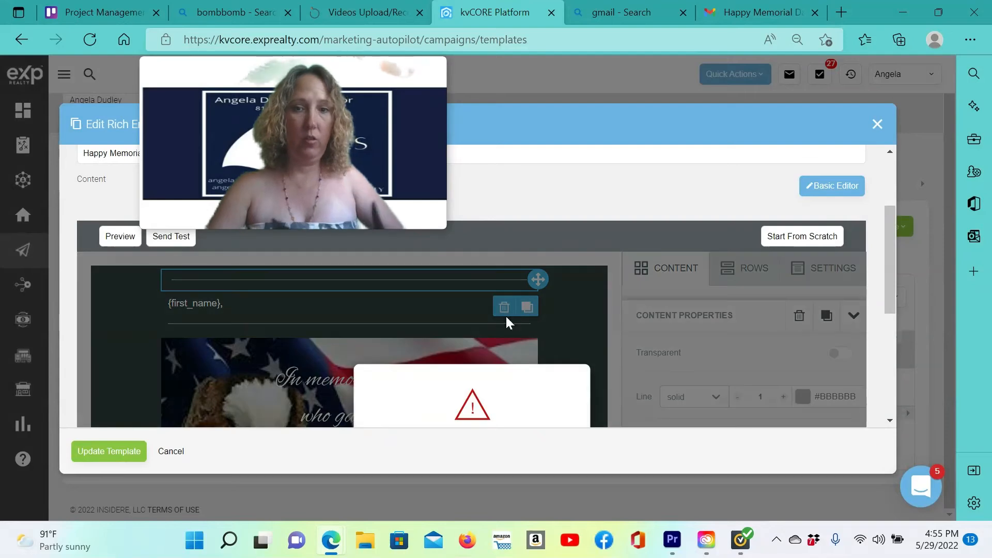
pyautogui.scroll(-3, 612, 304)
pyautogui.click(511, 404)
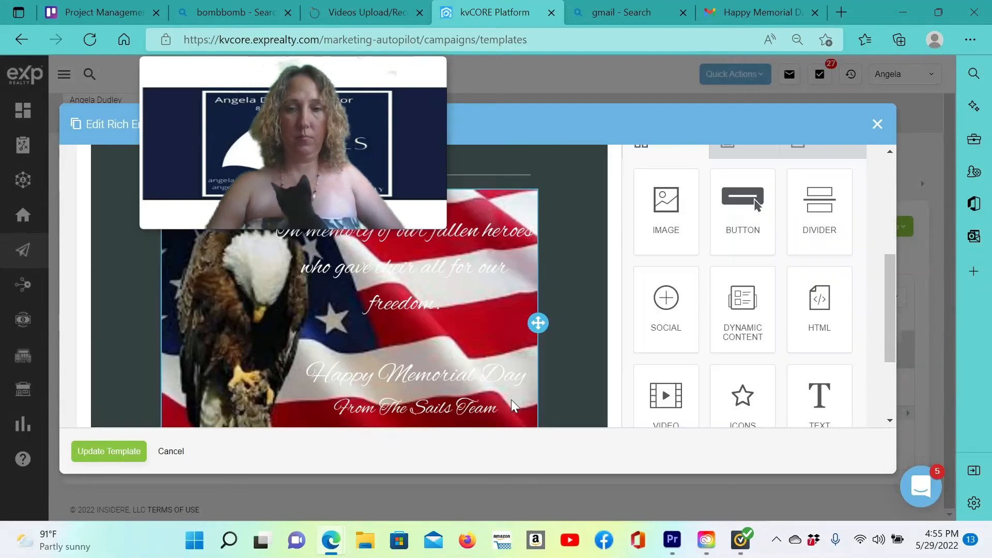
# Examine the row properties of the card image and greeting rows and the general settings for background color options.
pyautogui.scroll(-3, 600, 318)
pyautogui.scroll(3, 599, 318)
pyautogui.click(600, 318)
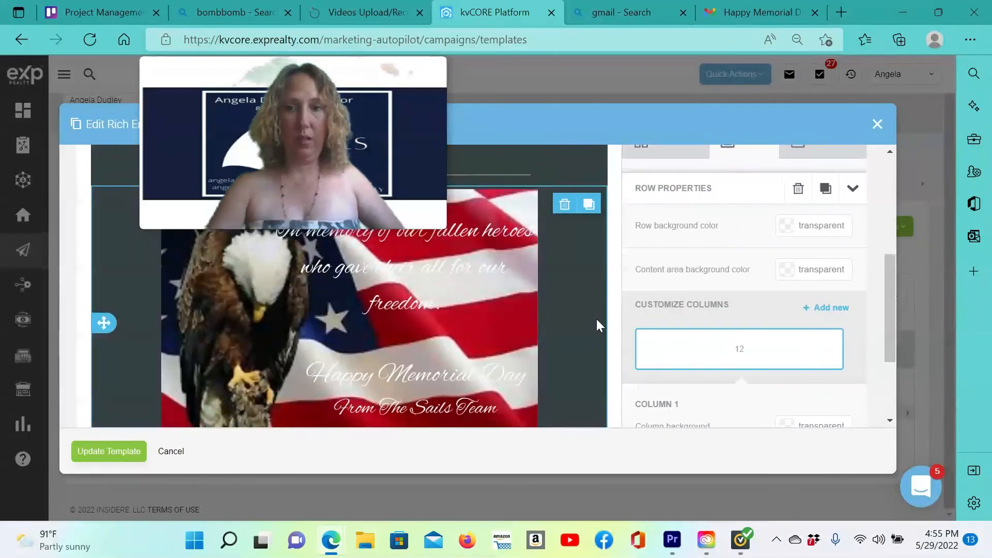
pyautogui.scroll(-3, 774, 320)
pyautogui.scroll(-1, 775, 321)
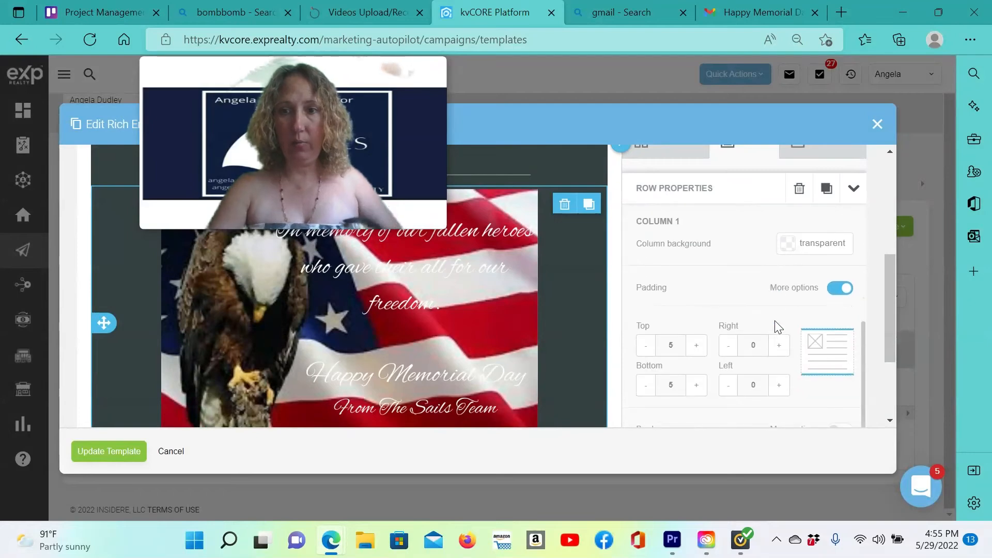
pyautogui.scroll(5, 888, 295)
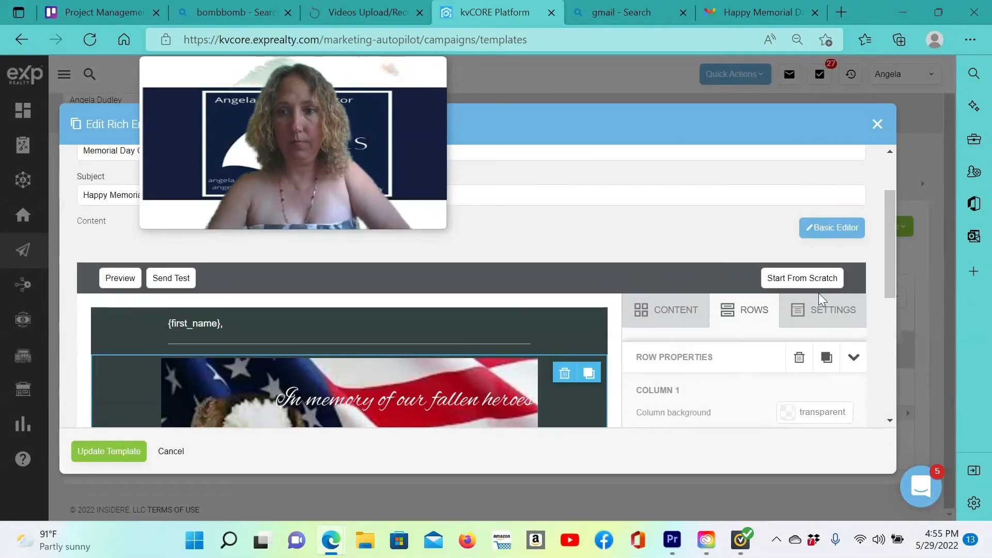
pyautogui.click(808, 326)
pyautogui.scroll(-5, 792, 356)
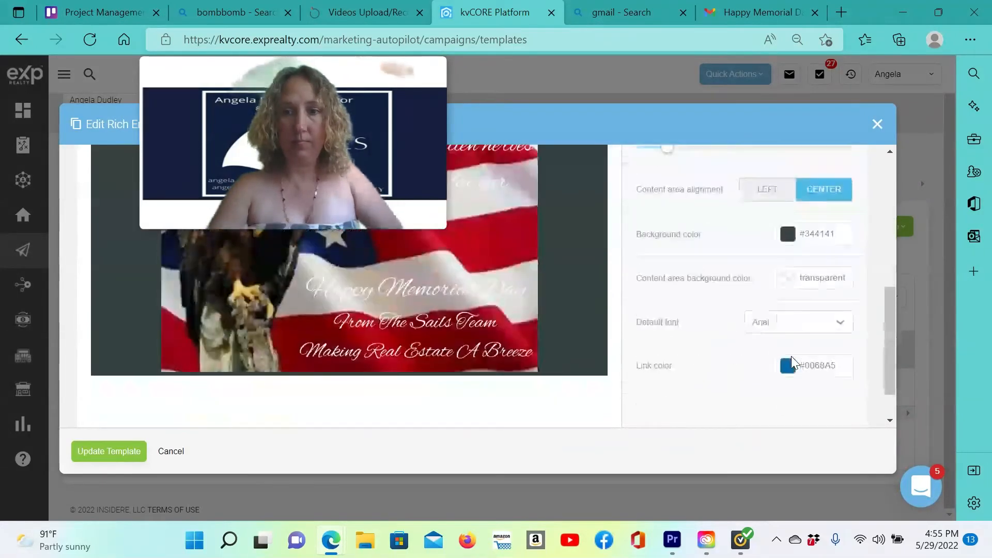
pyautogui.scroll(2, 576, 347)
pyautogui.click(577, 347)
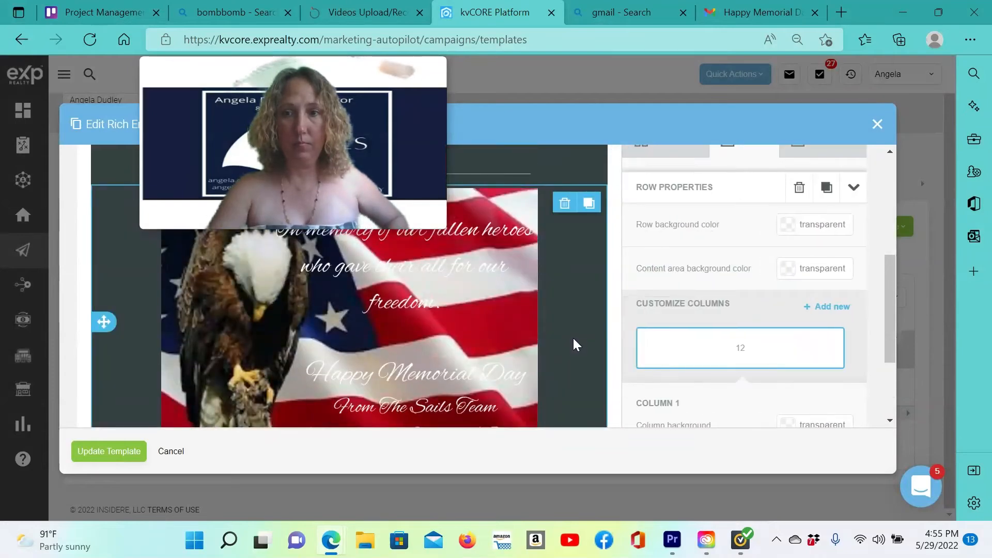
pyautogui.scroll(2, 577, 345)
pyautogui.scroll(3, 573, 338)
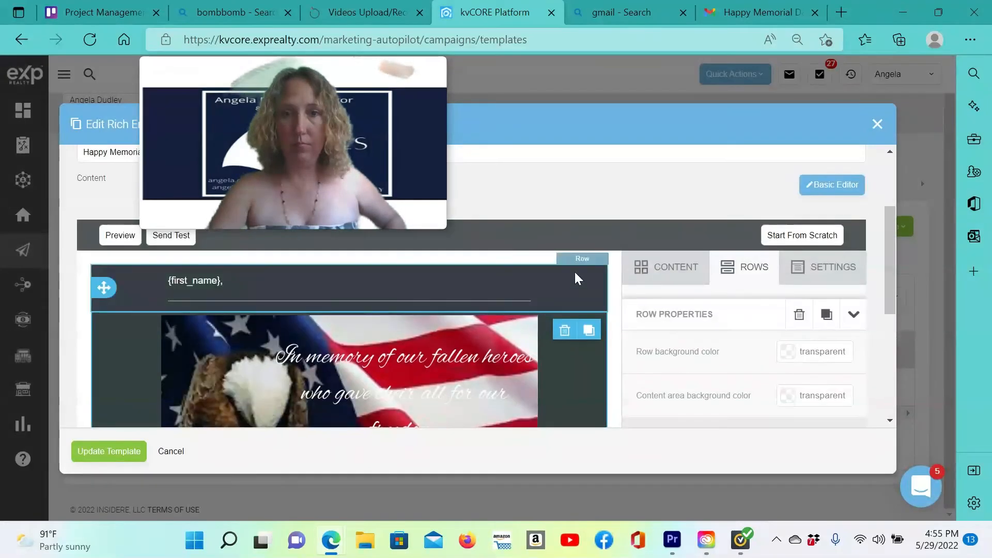
pyautogui.click(574, 289)
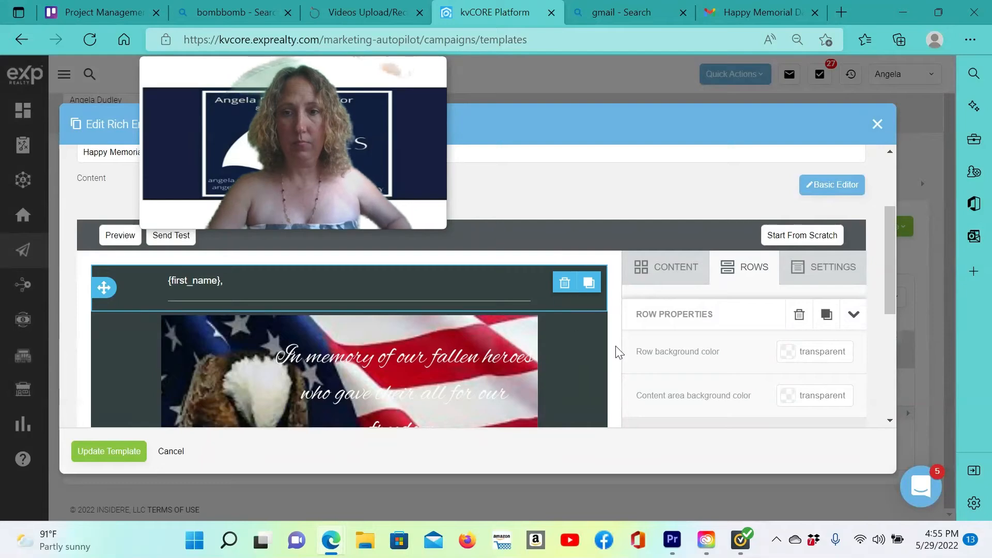
# Set the template's general background color to a lighter gray-green, #557575.
pyautogui.click(809, 270)
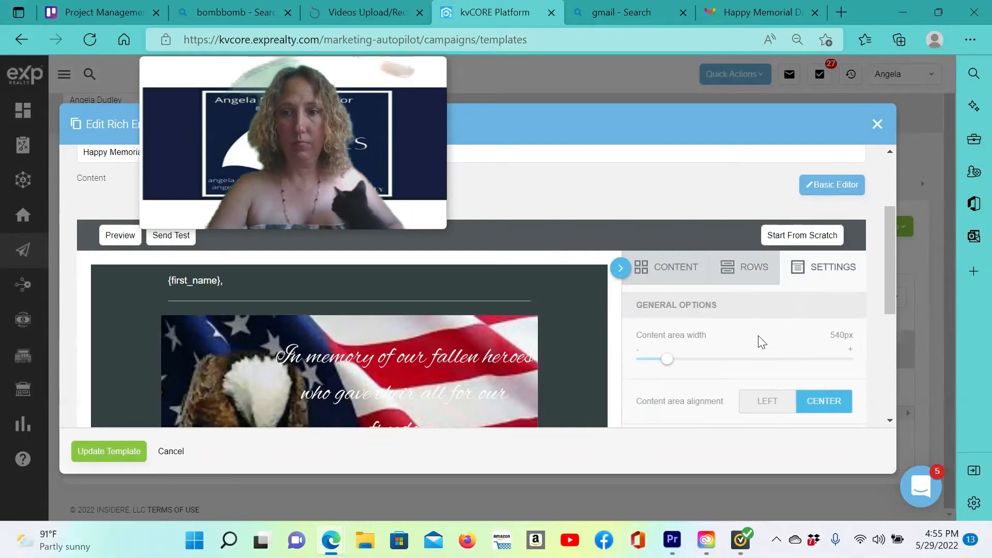
pyautogui.scroll(-5, 760, 356)
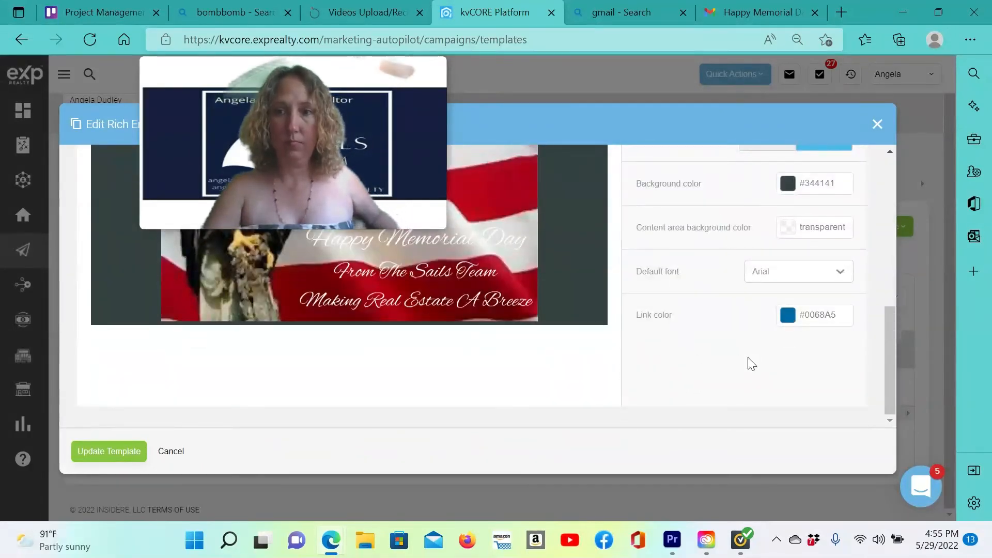
pyautogui.click(830, 186)
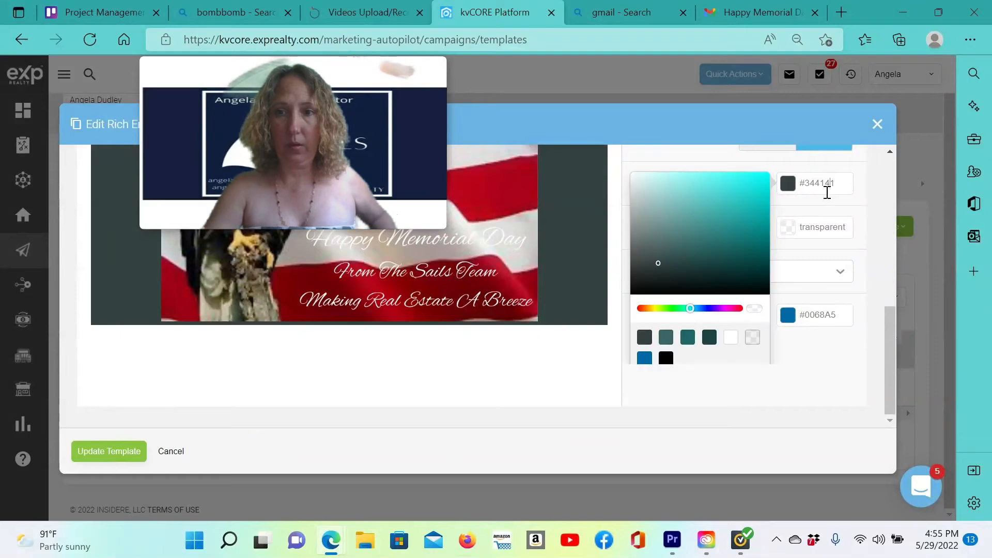
pyautogui.click(669, 239)
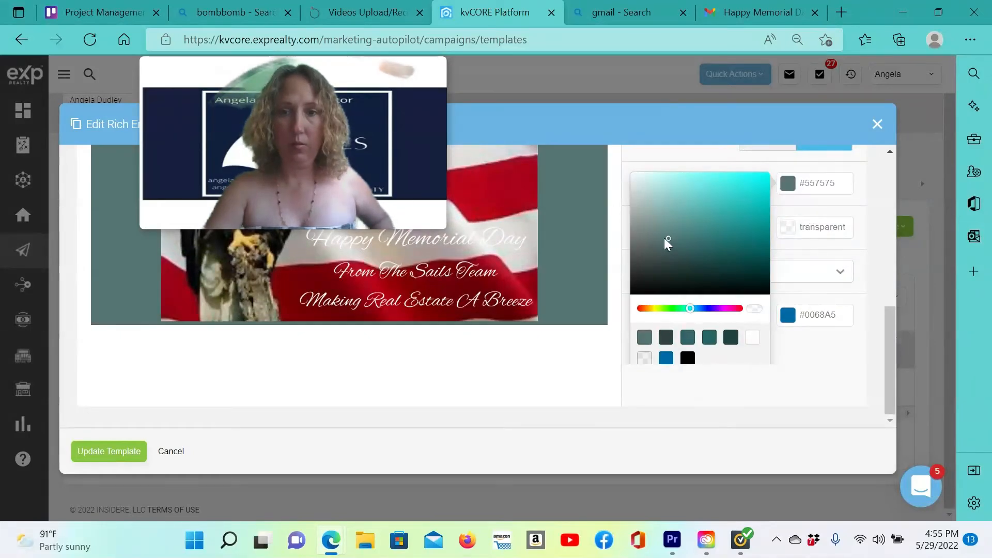
# Try progressively lighter gray-greens, #7e9c9c and #a7c5c5, as the template's general background color.
pyautogui.click(659, 219)
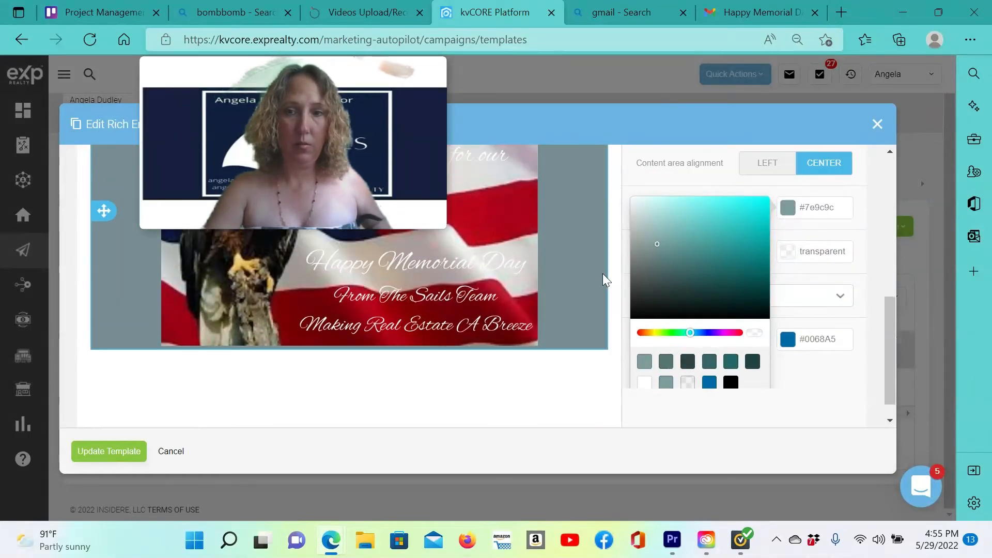
pyautogui.scroll(2, 602, 274)
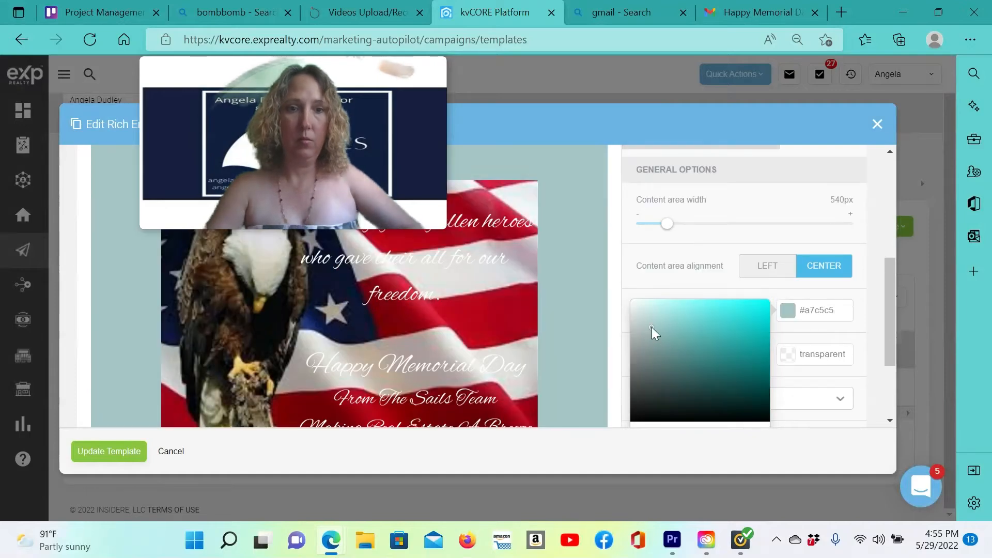
pyautogui.scroll(2, 645, 318)
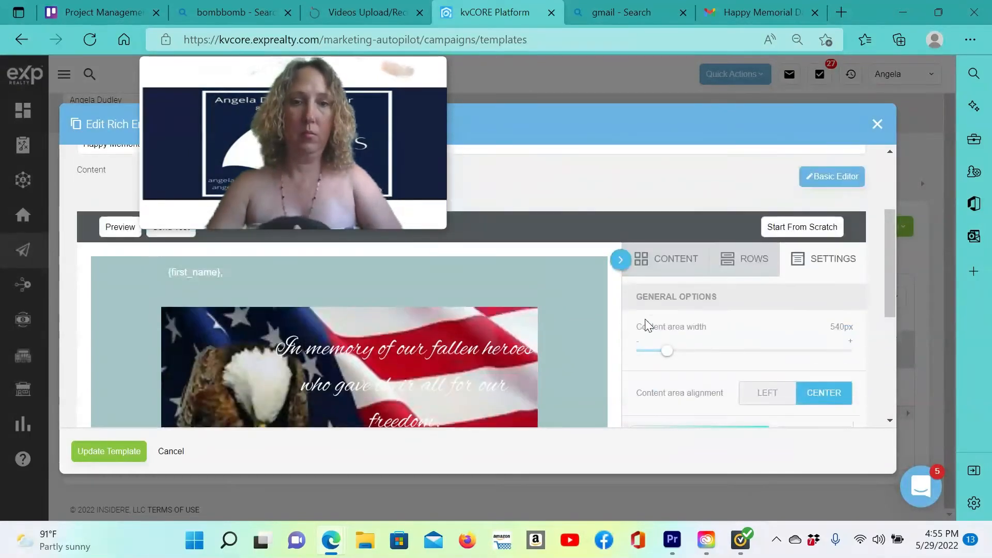
pyautogui.scroll(-1, 645, 321)
pyautogui.scroll(-3, 646, 321)
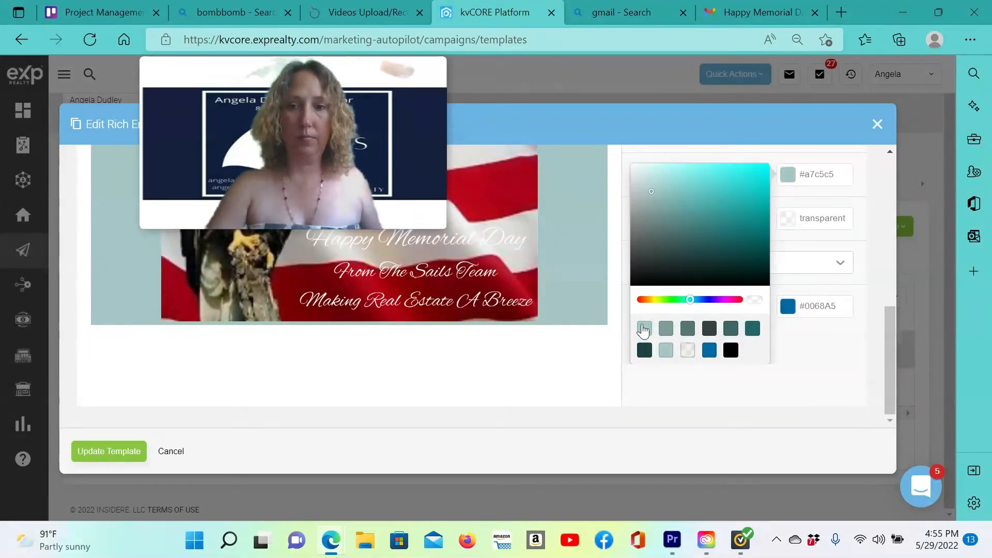
# Set the template's general background color to the blue #0068a5.
pyautogui.click(708, 351)
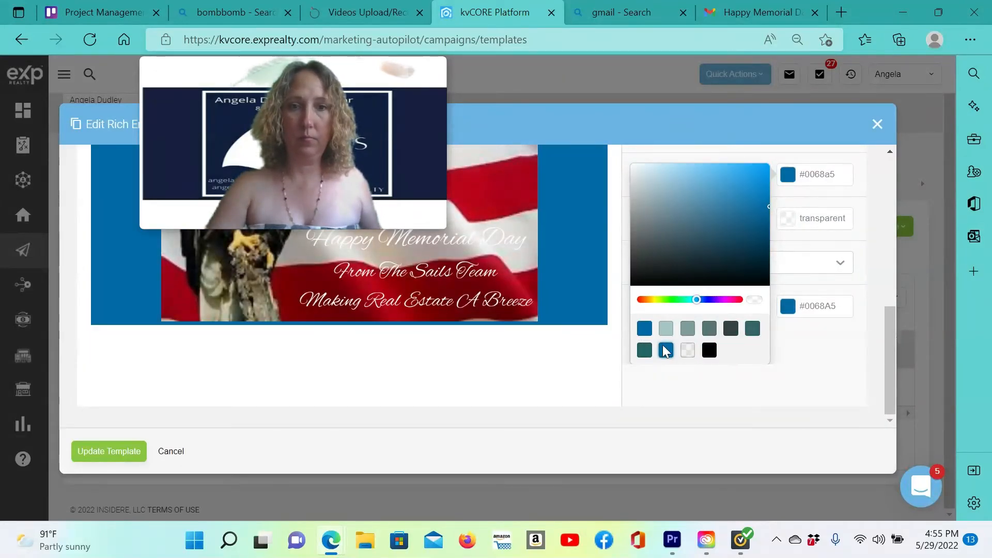
pyautogui.scroll(3, 566, 261)
pyautogui.scroll(5, 566, 261)
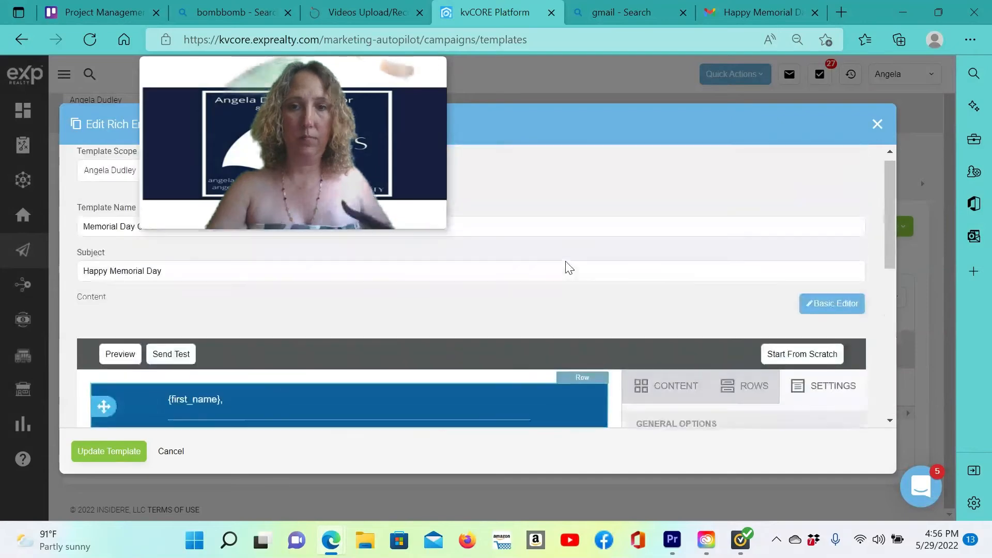
pyautogui.scroll(-2, 566, 261)
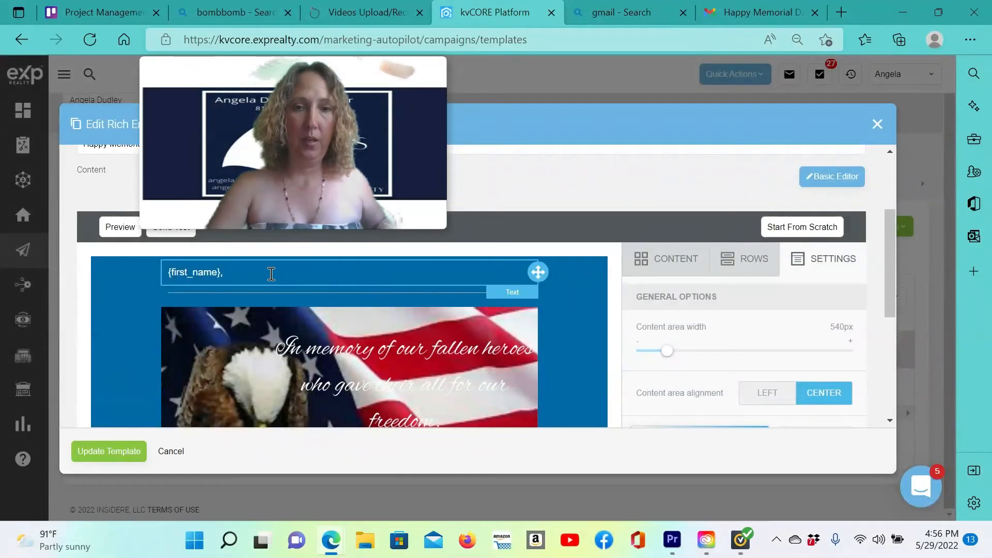
# Try to change the font size of the {first_name} greeting.
pyautogui.click(229, 273)
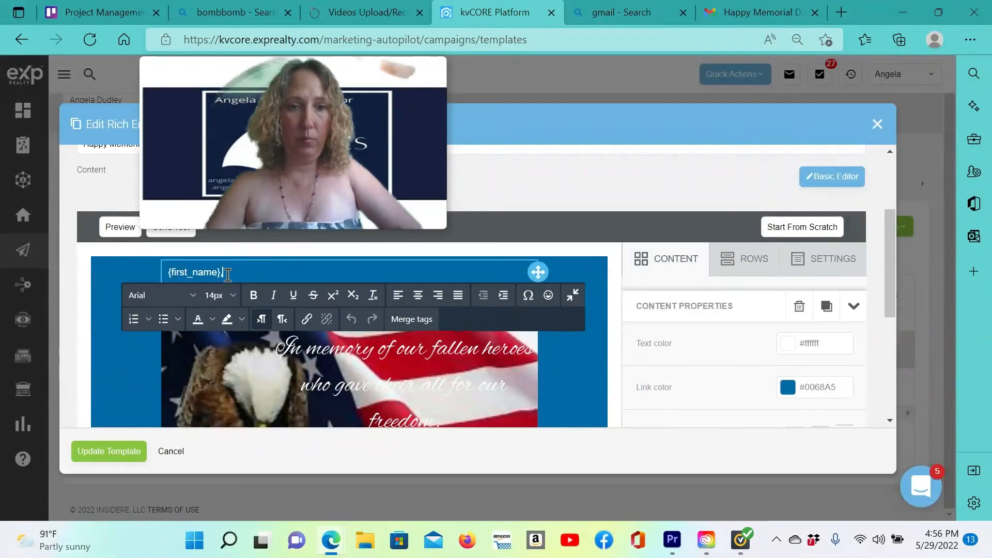
pyautogui.click(232, 296)
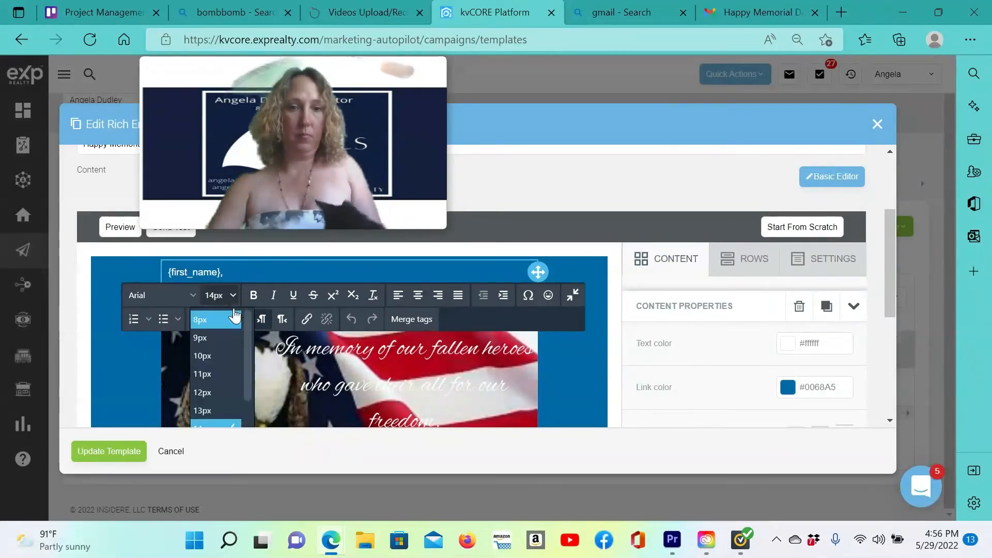
pyautogui.moveTo(248, 345); pyautogui.dragTo(251, 400)
pyautogui.click(221, 377)
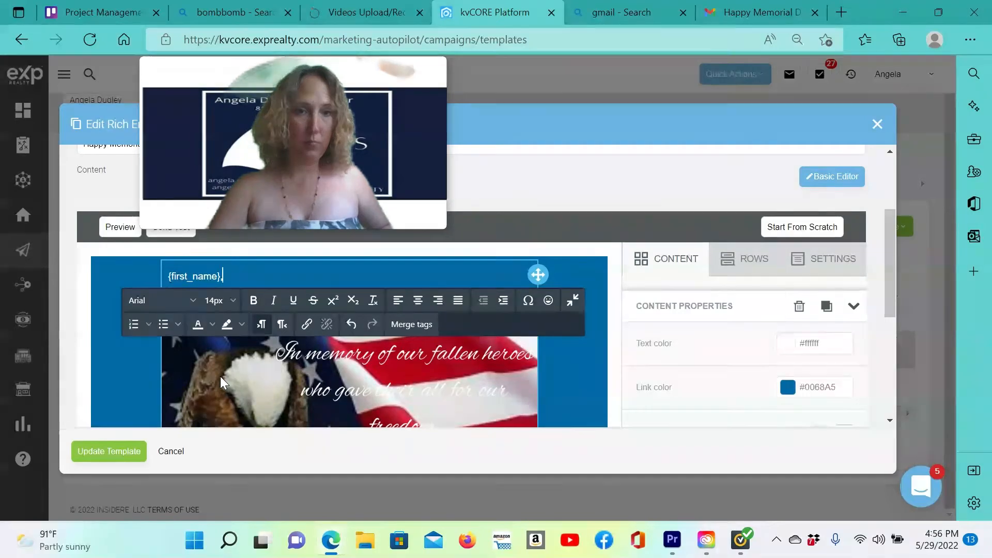
# Save the template changes and reopen the Memorial Day Card template for editing.
pyautogui.scroll(-1, 730, 213)
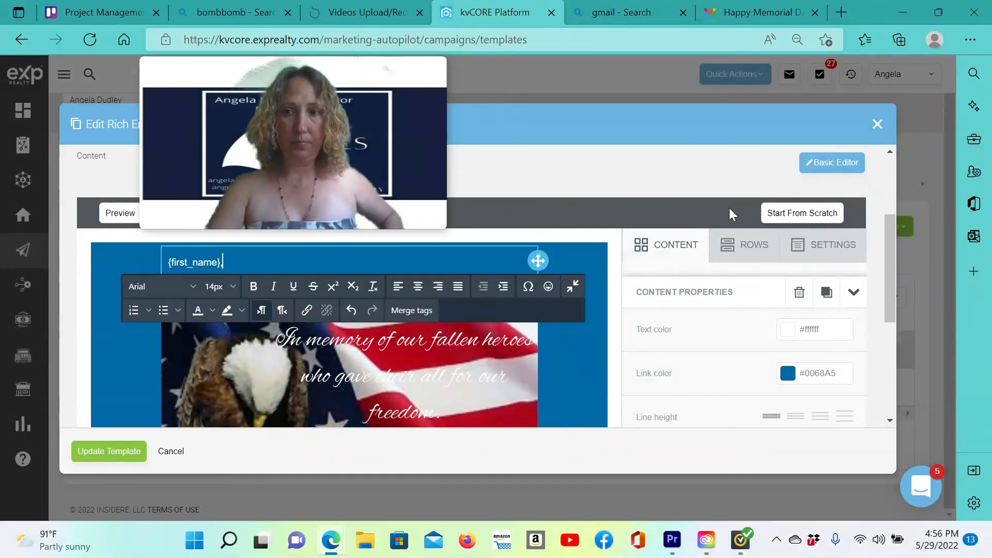
pyautogui.scroll(-5, 730, 211)
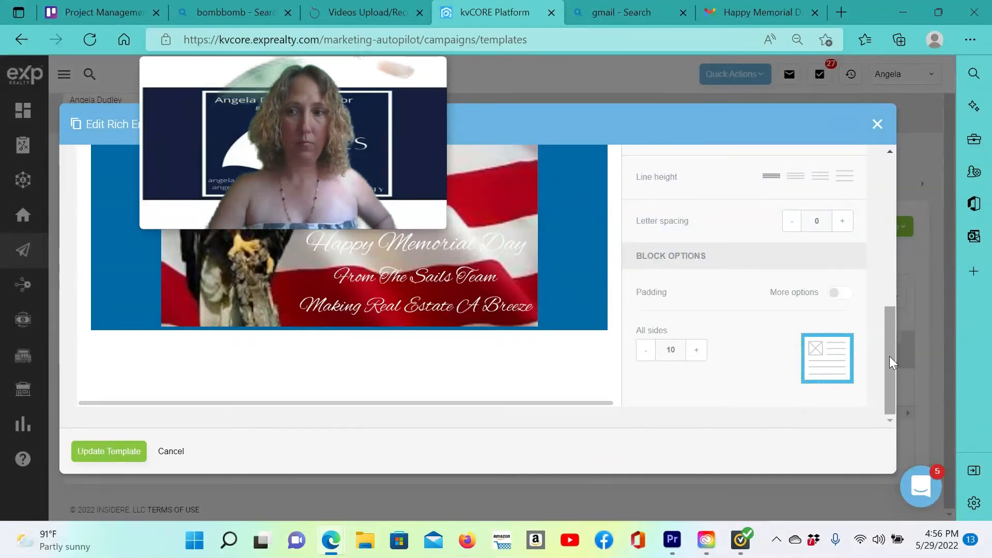
pyautogui.moveTo(889, 356); pyautogui.dragTo(888, 392)
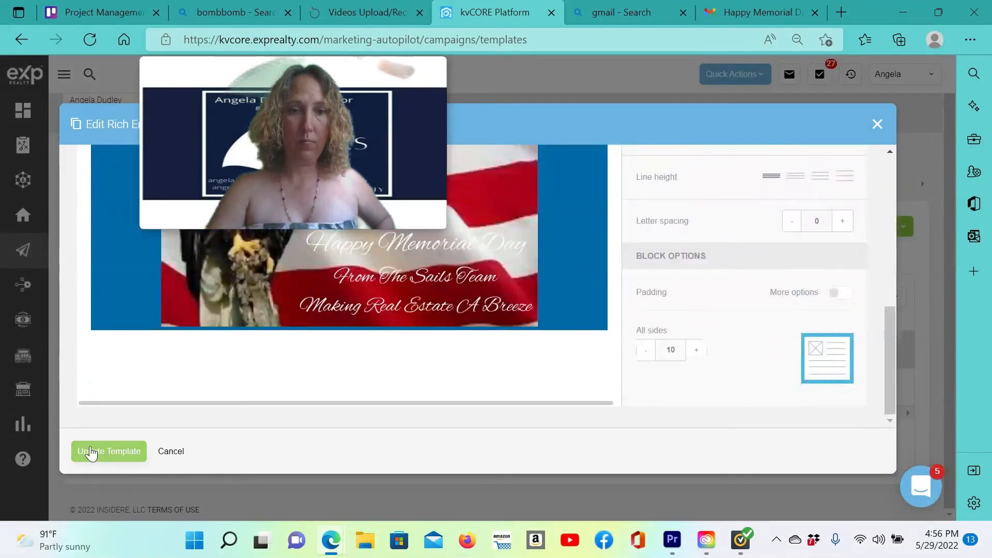
pyautogui.click(97, 453)
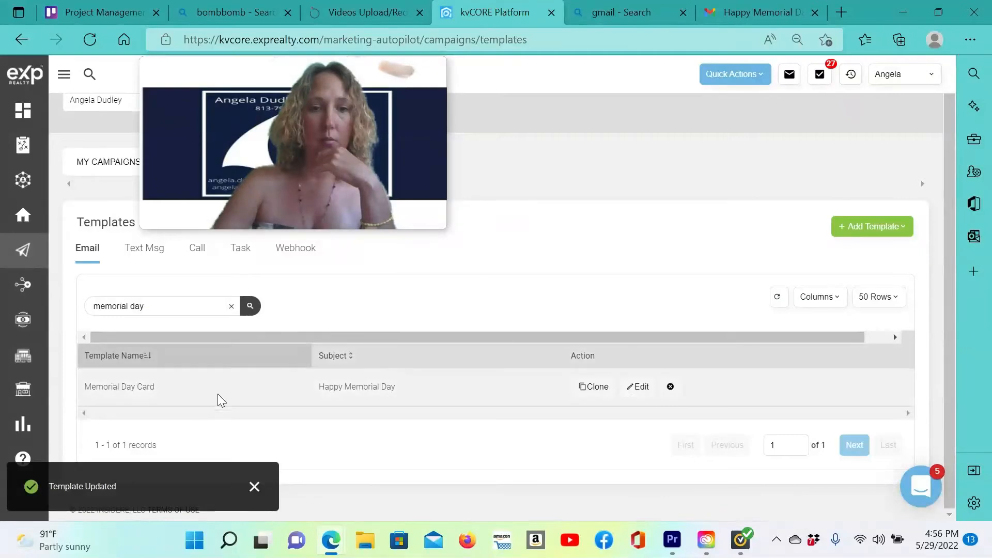
pyautogui.click(638, 388)
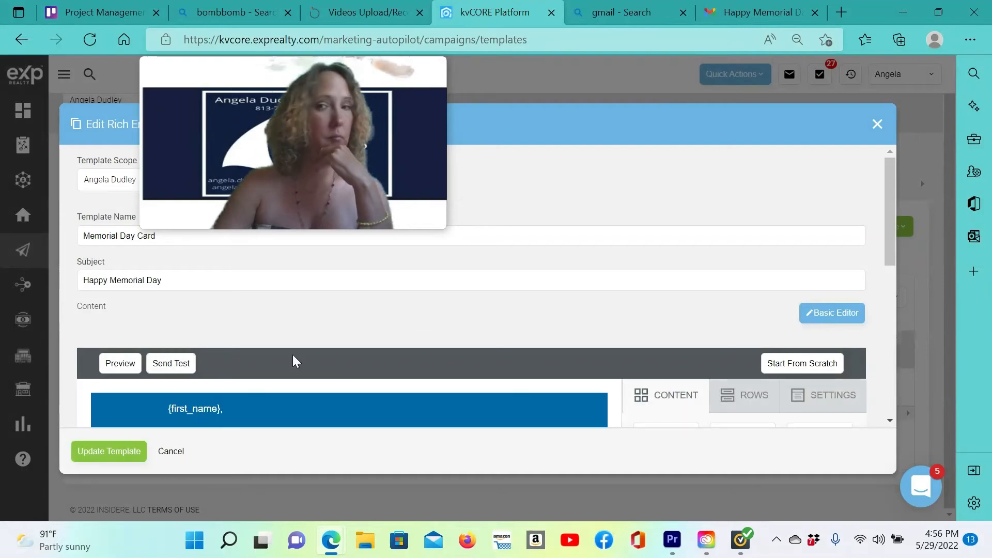
# Switch to Gmail, refresh the inbox and open the existing Happy Memorial Day conversation.
pyautogui.click(638, 20)
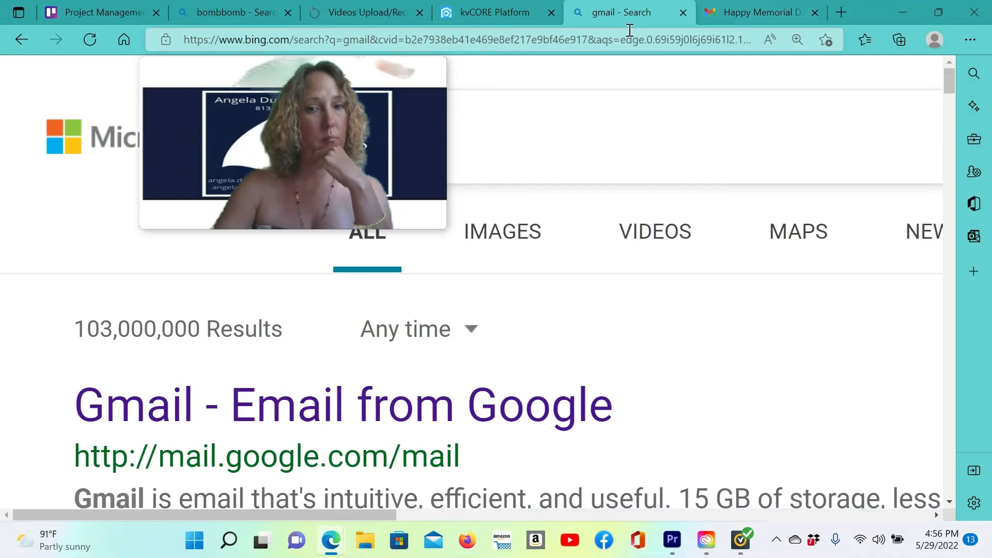
pyautogui.click(751, 7)
pyautogui.click(23, 40)
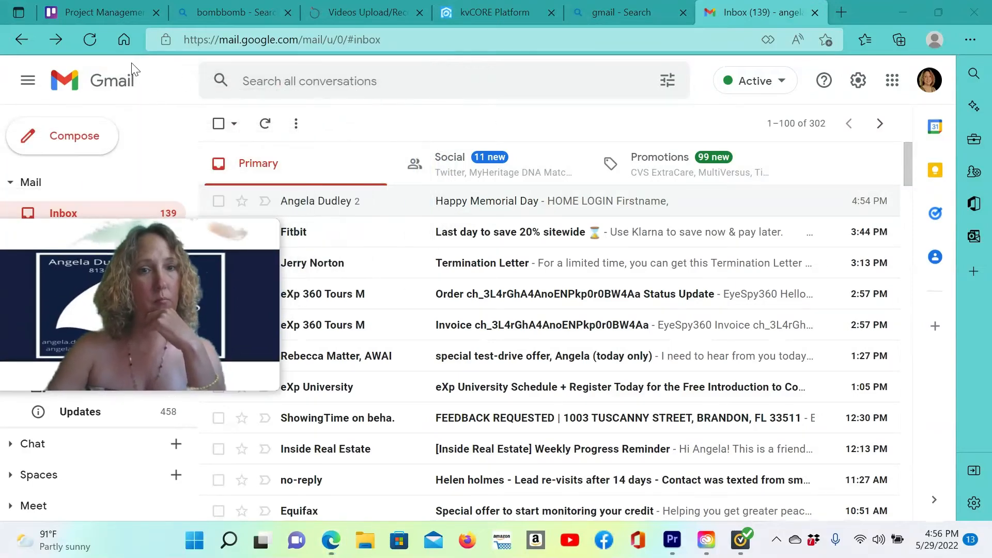
pyautogui.click(93, 38)
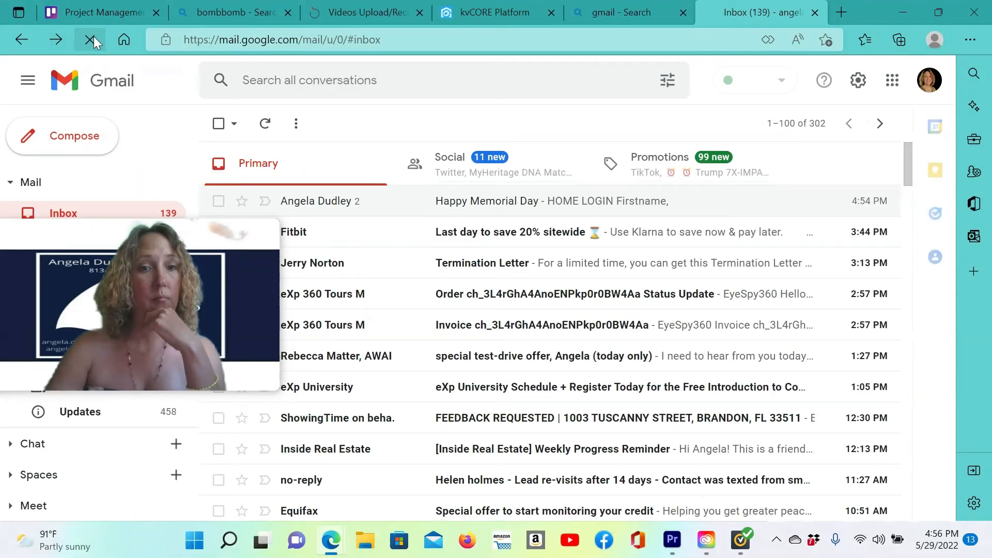
pyautogui.click(531, 206)
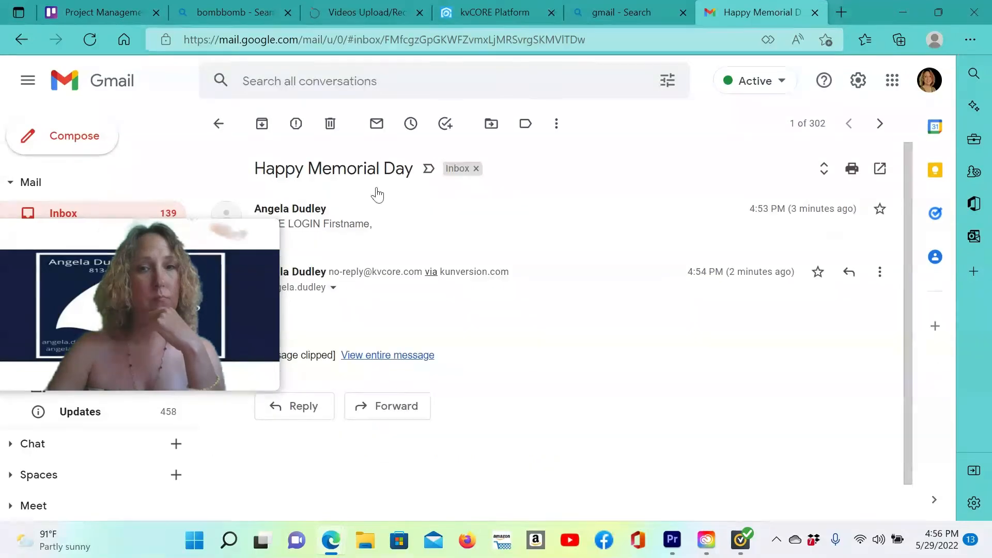
# Return to the Gmail inbox and delete the old Happy Memorial Day conversation.
pyautogui.click(216, 126)
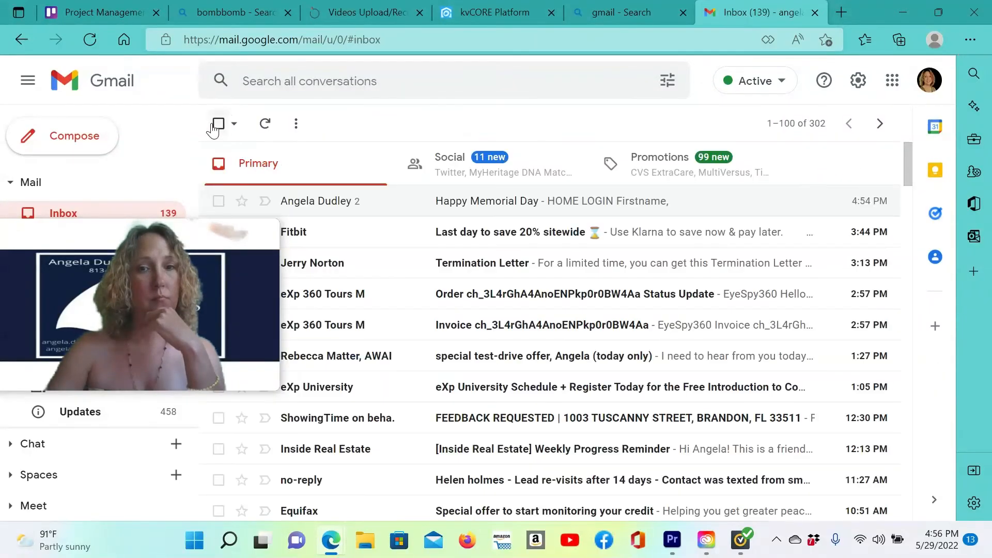
pyautogui.click(218, 201)
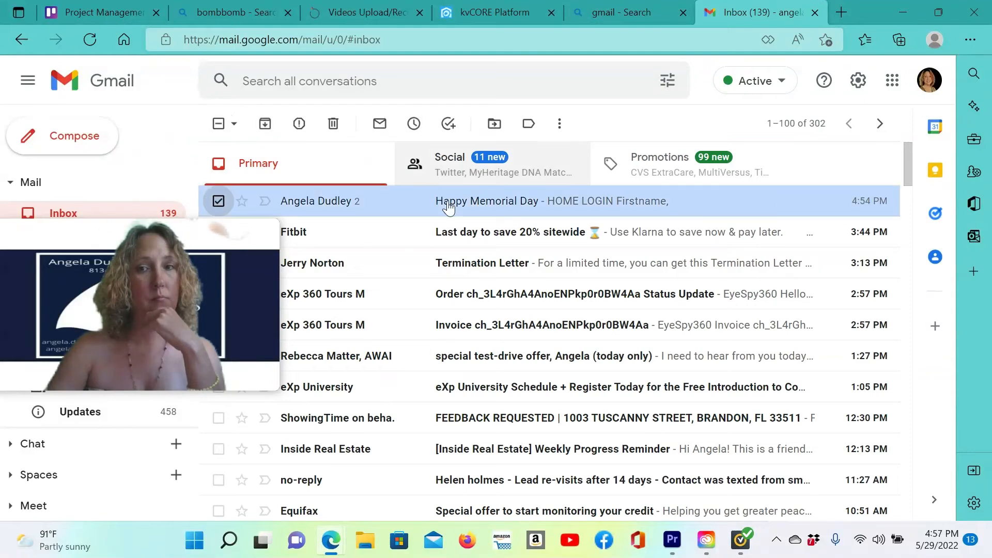
pyautogui.click(819, 203)
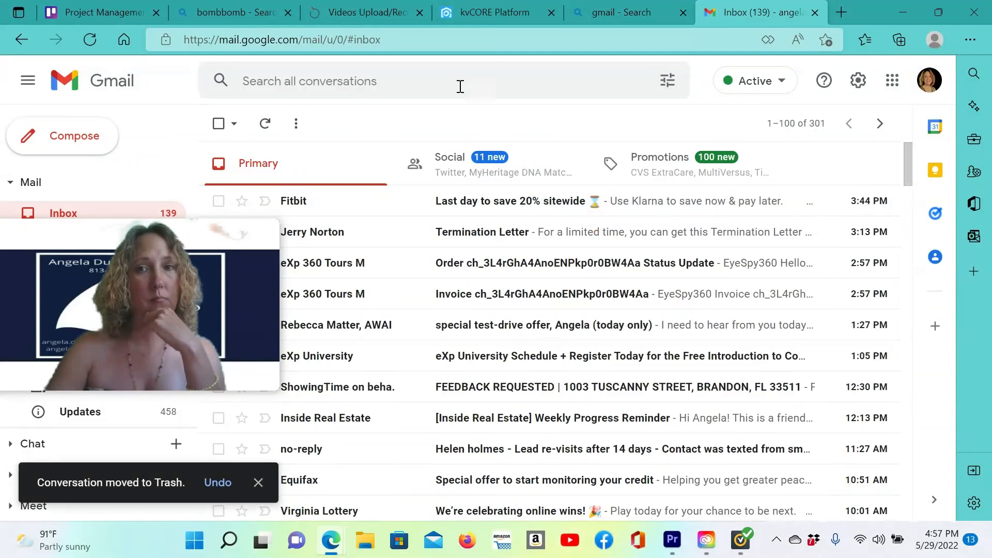
# Switch back to kvCORE and send a test email of the Memorial Day Card.
pyautogui.click(498, 11)
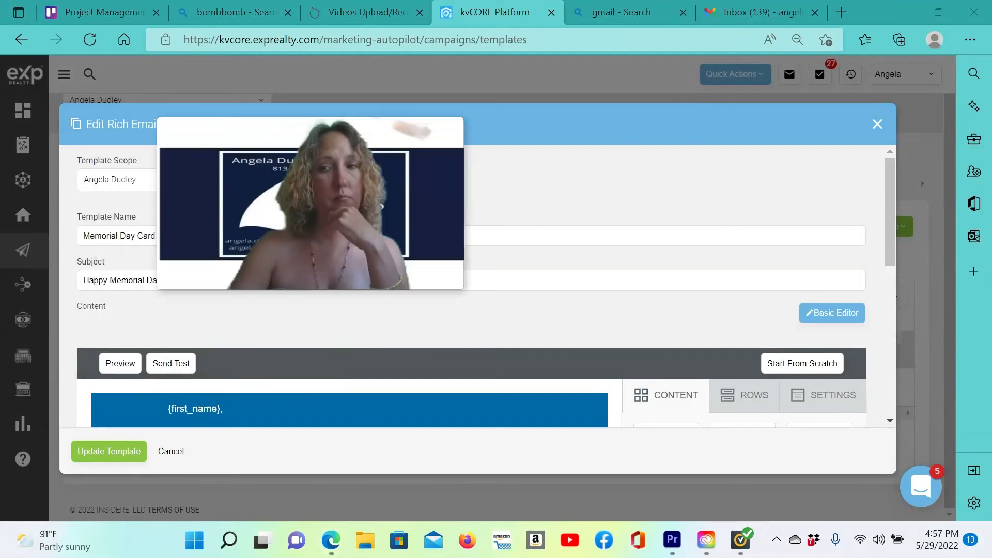
pyautogui.click(169, 366)
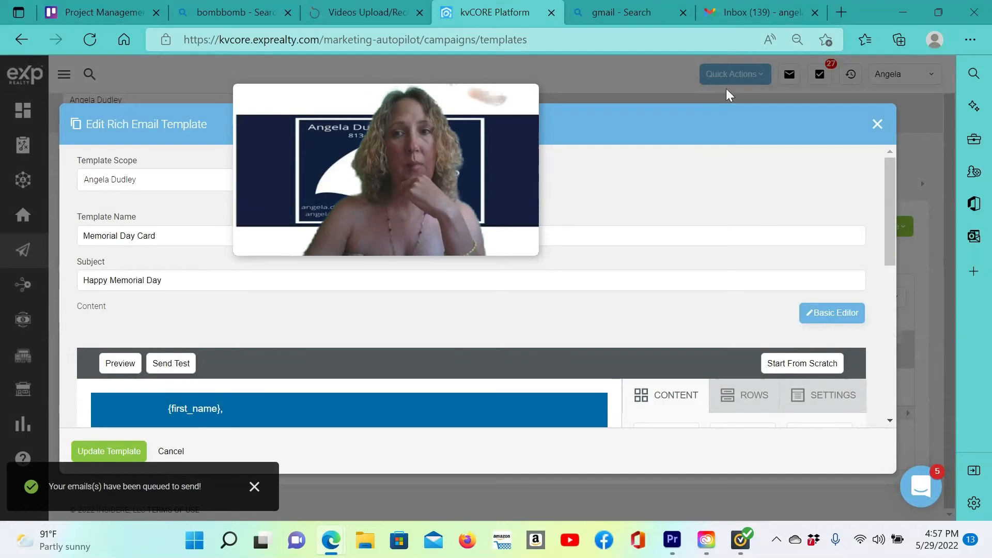
# Refresh the Gmail inbox, open the new Happy Memorial Day test email and examine the card from greeting to footer.
pyautogui.click(744, 12)
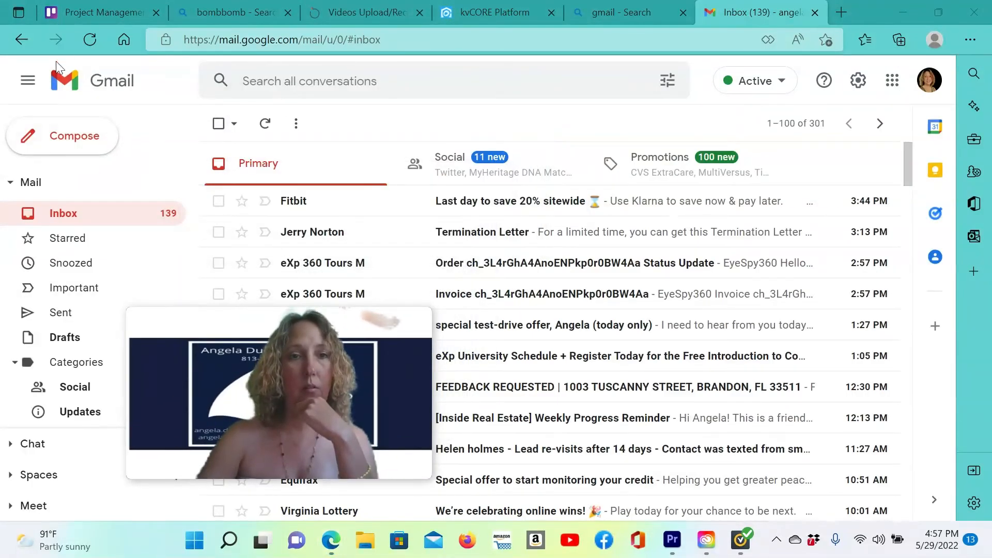
pyautogui.click(95, 36)
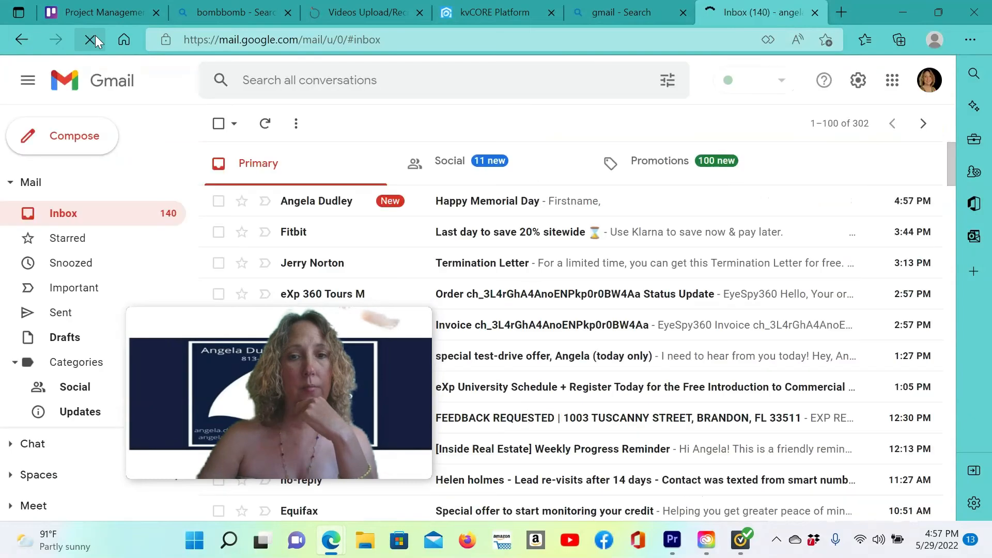
pyautogui.click(522, 201)
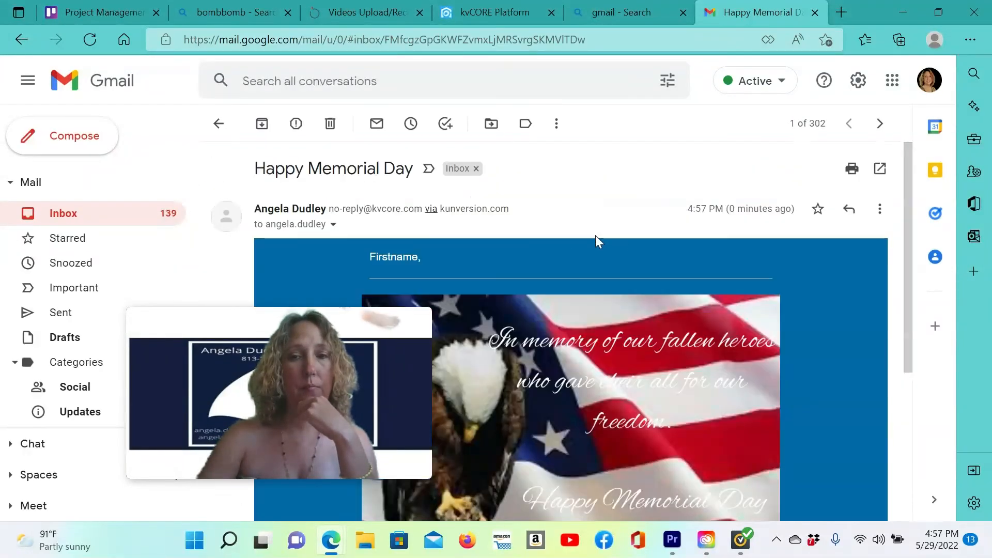
pyautogui.scroll(-5, 595, 239)
pyautogui.scroll(3, 595, 241)
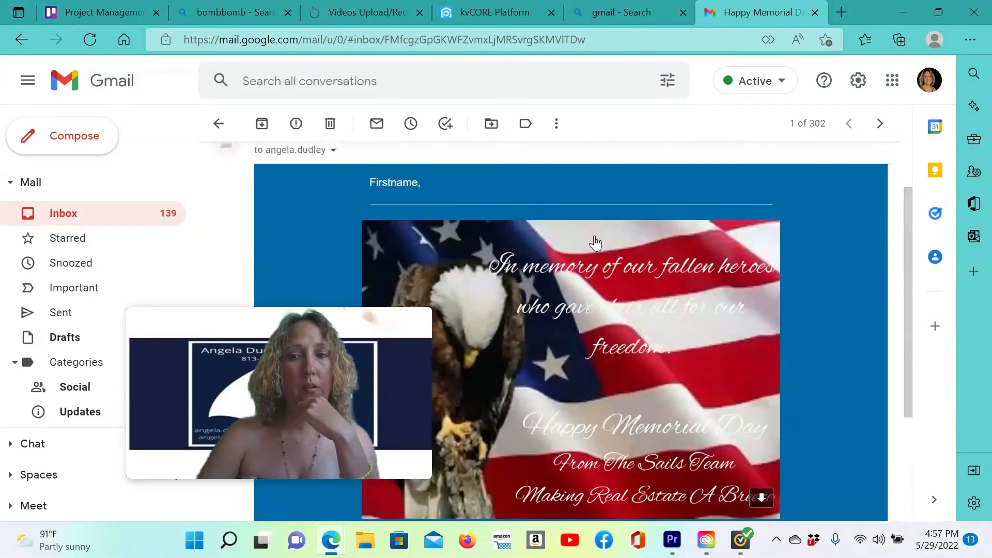
pyautogui.scroll(2, 596, 240)
pyautogui.scroll(-1, 596, 241)
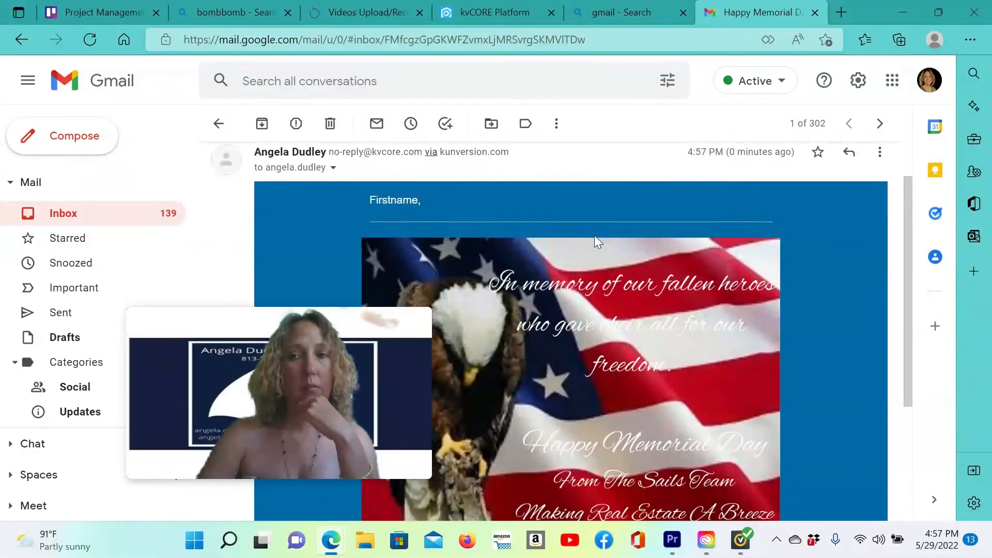
pyautogui.scroll(-3, 595, 239)
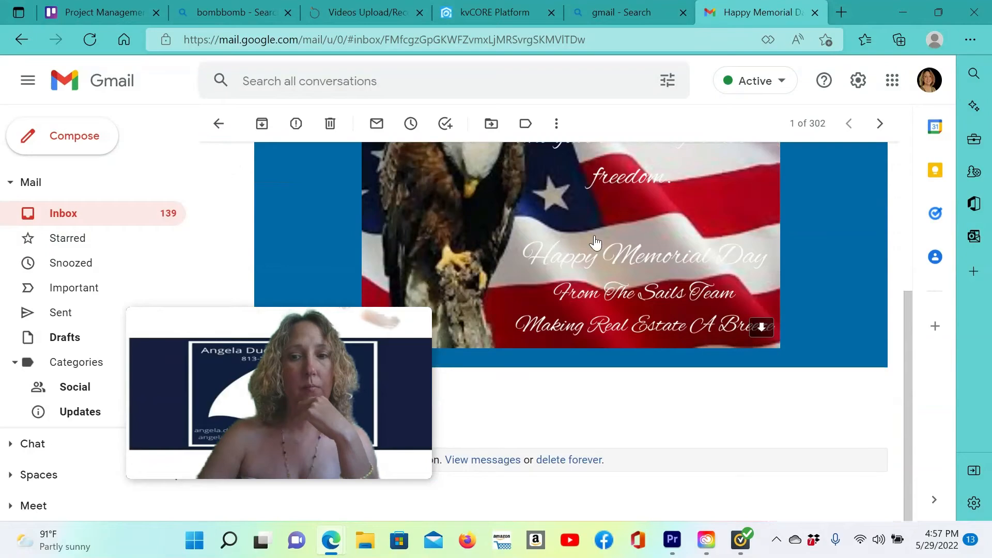
pyautogui.scroll(1, 594, 242)
pyautogui.scroll(3, 596, 241)
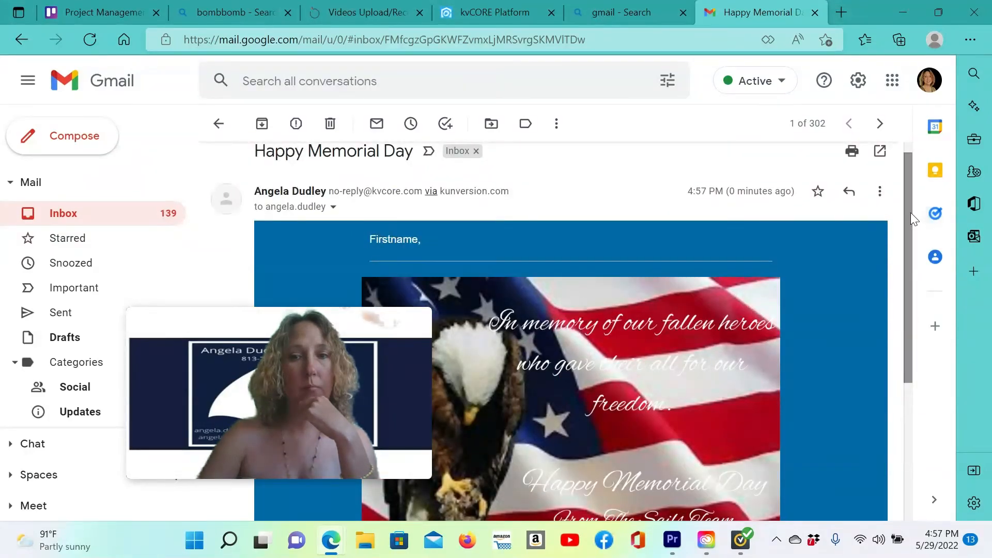
pyautogui.moveTo(907, 212)
pyautogui.mouseDown()
pyautogui.moveTo(917, 370)
pyautogui.moveTo(903, 194)
pyautogui.moveTo(921, 300)
pyautogui.moveTo(923, 203)
pyautogui.mouseUp()
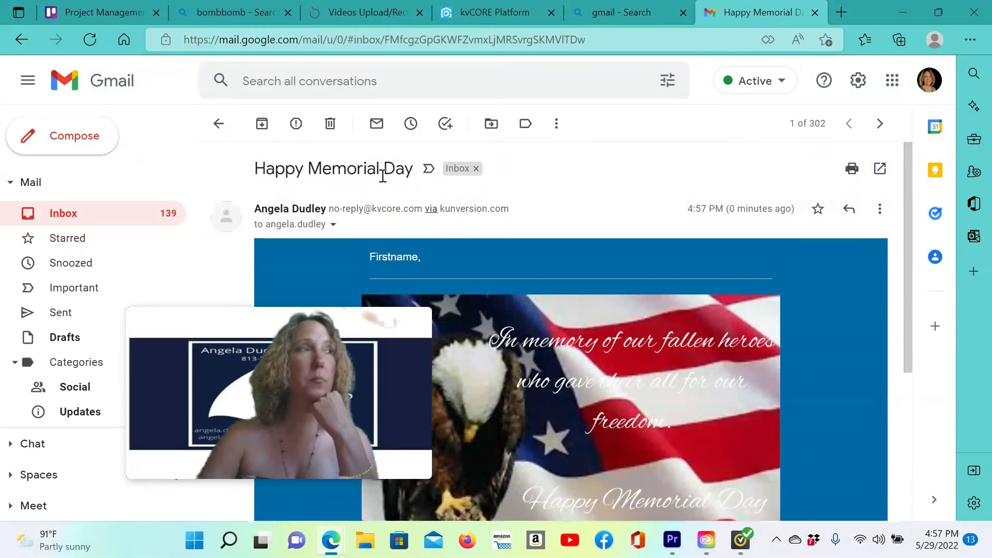
# Go back to kvCORE and save the Memorial Day Card template, closing its editor.
pyautogui.click(494, 11)
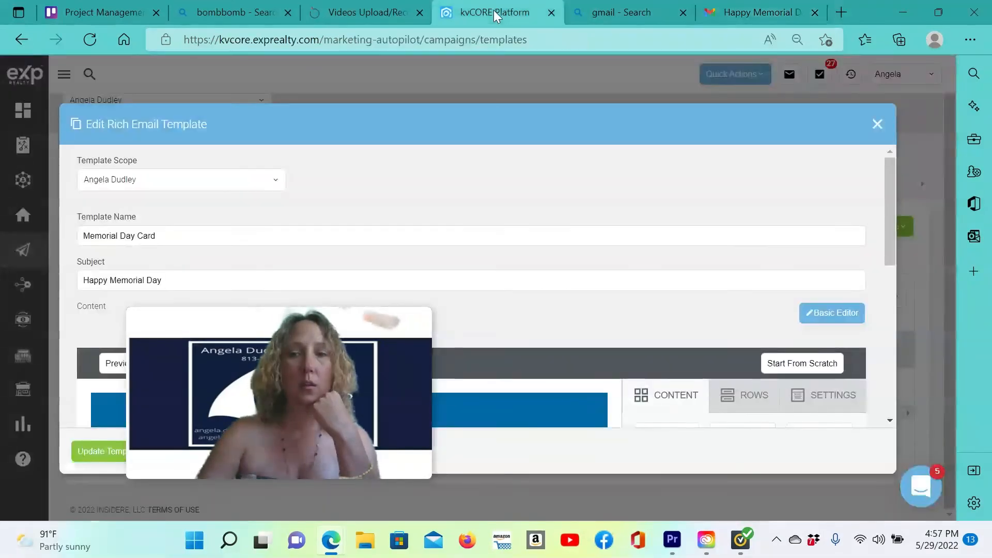
pyautogui.scroll(-10, 621, 195)
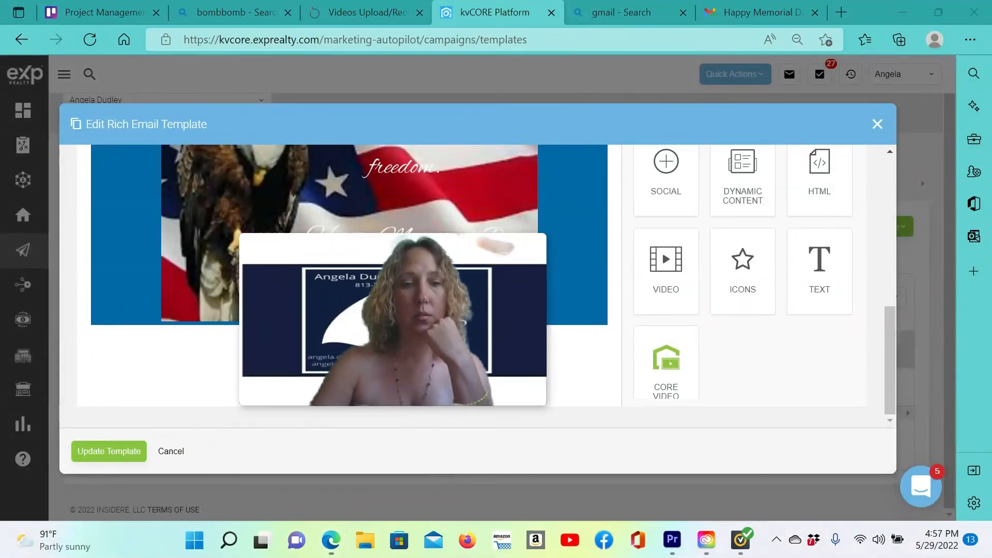
pyautogui.click(98, 451)
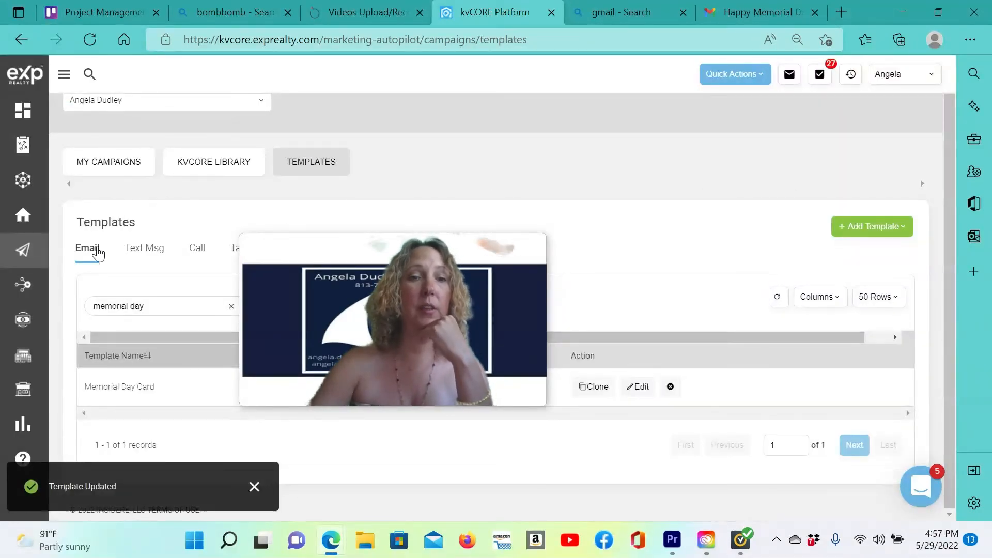
# Open Scheduled Mass Emails from the marketing overview and start scheduling a new email.
pyautogui.moveTo(42, 251)
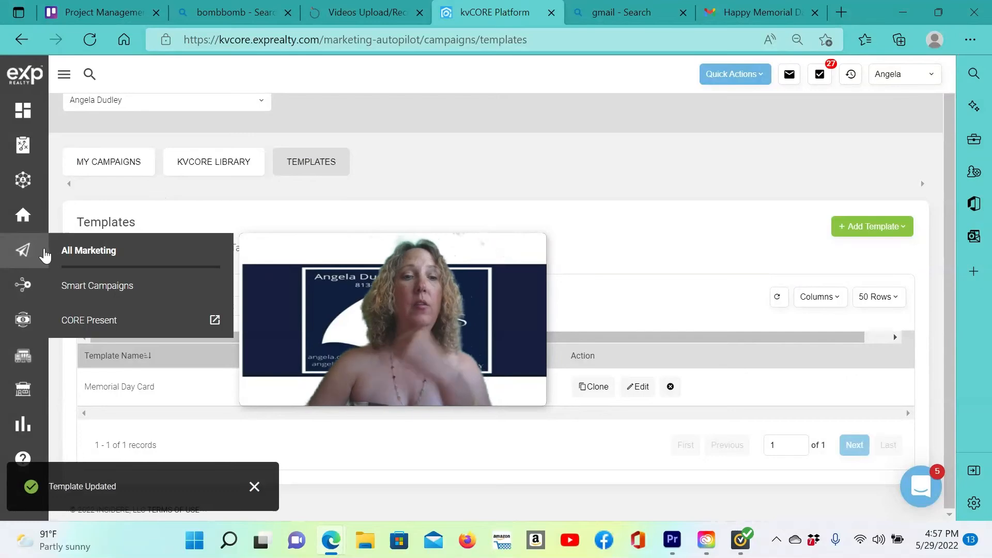
pyautogui.click(96, 254)
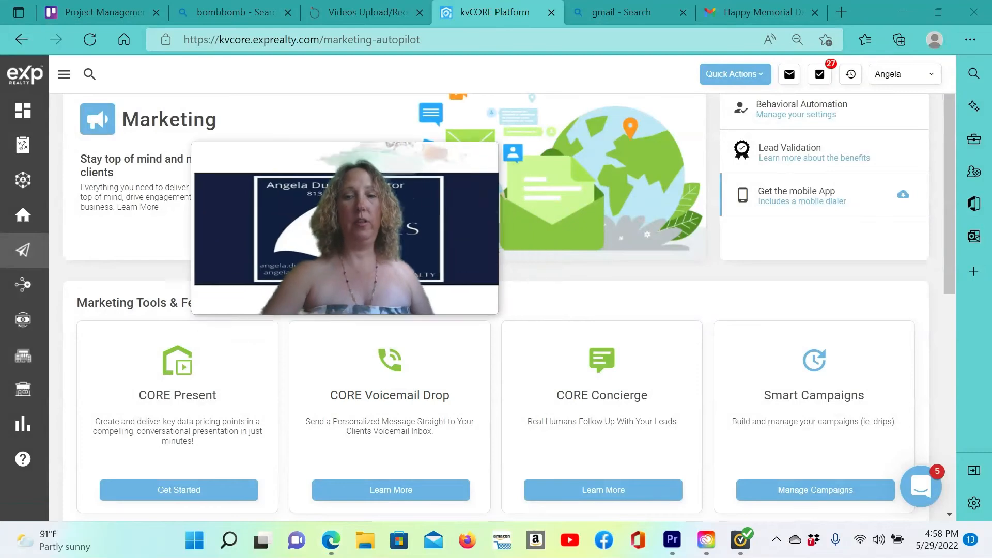
pyautogui.scroll(-4, 773, 228)
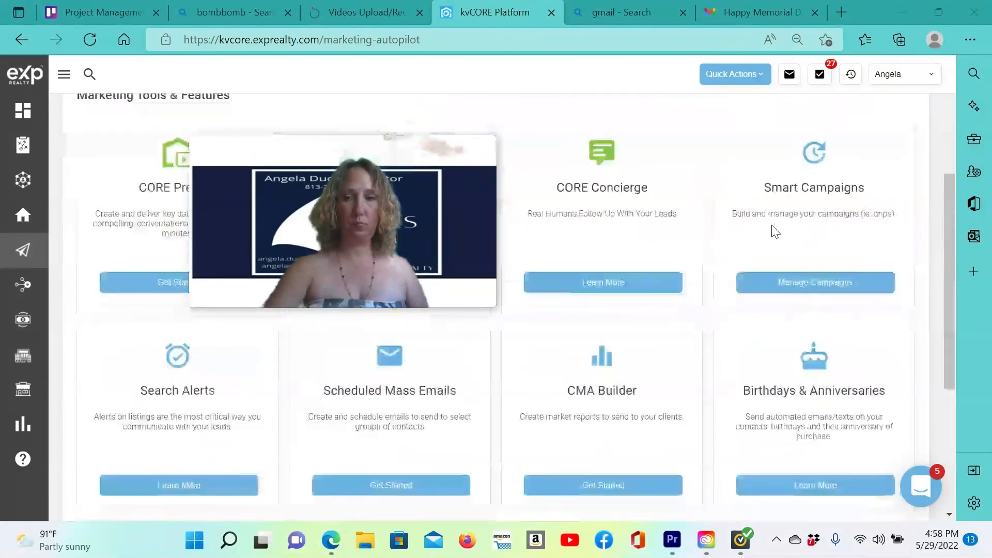
pyautogui.scroll(-1, 775, 232)
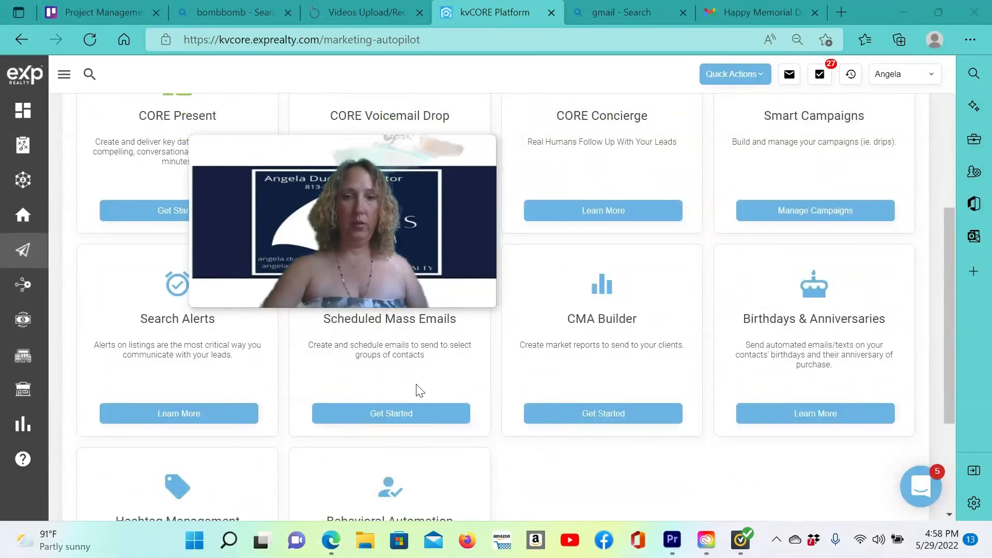
pyautogui.click(407, 416)
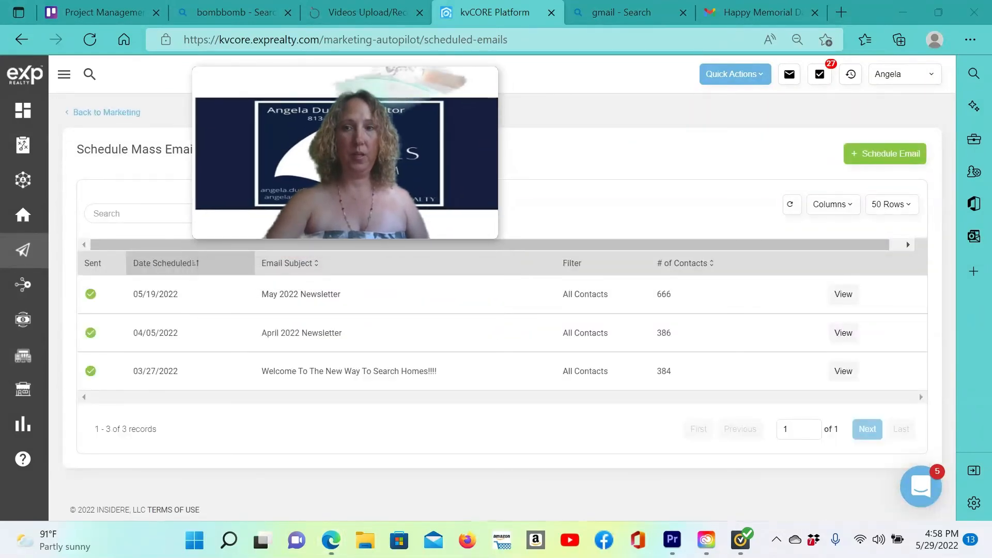
pyautogui.click(890, 159)
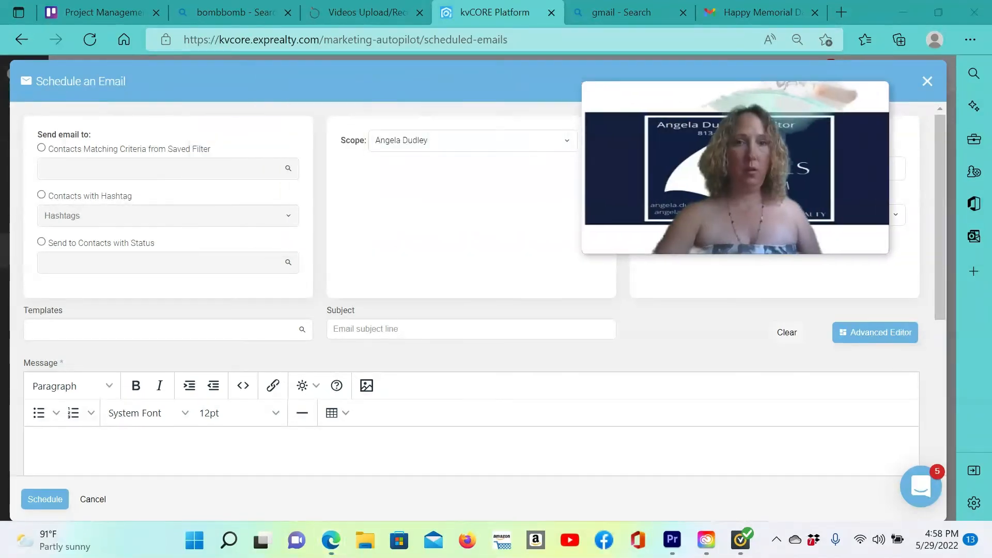
# Set the email's scope to the agent's own name and choose the All Contacts saved filter as recipients.
pyautogui.click(568, 143)
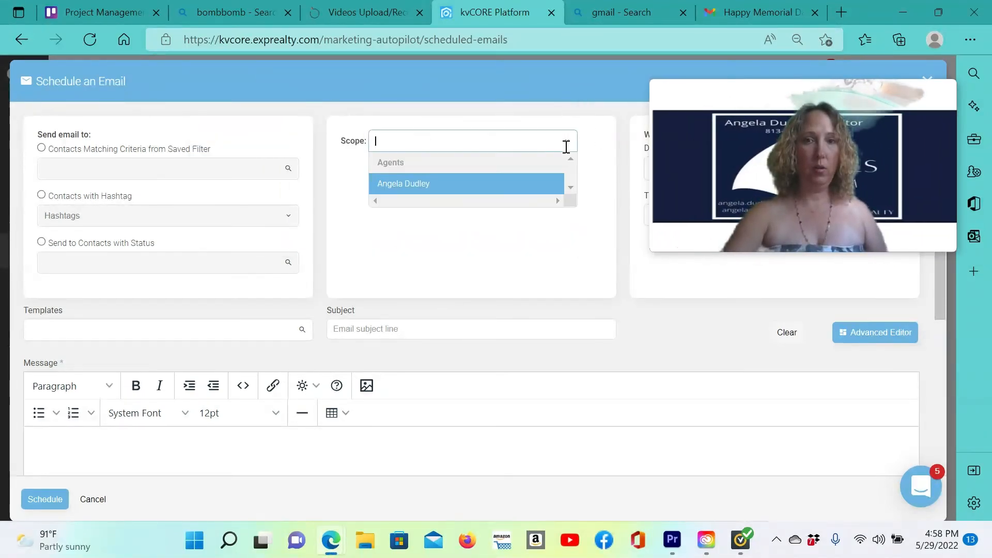
pyautogui.click(472, 187)
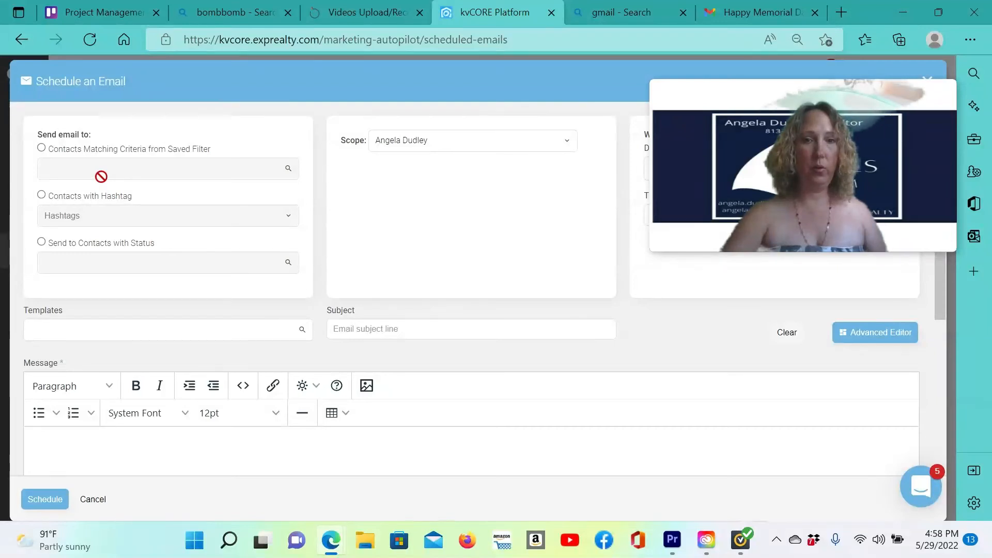
pyautogui.click(41, 149)
pyautogui.click(146, 173)
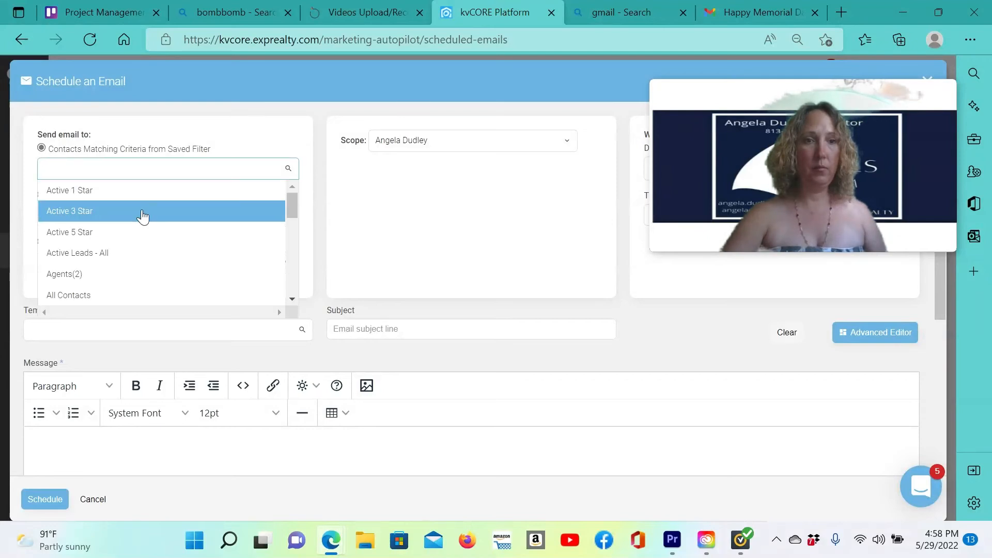
pyautogui.scroll(-1, 142, 217)
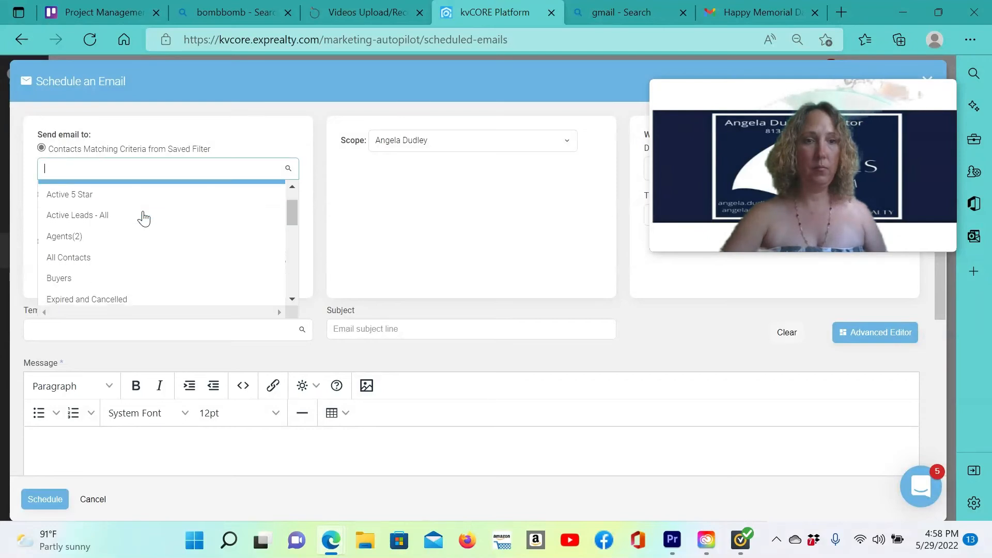
pyautogui.click(85, 261)
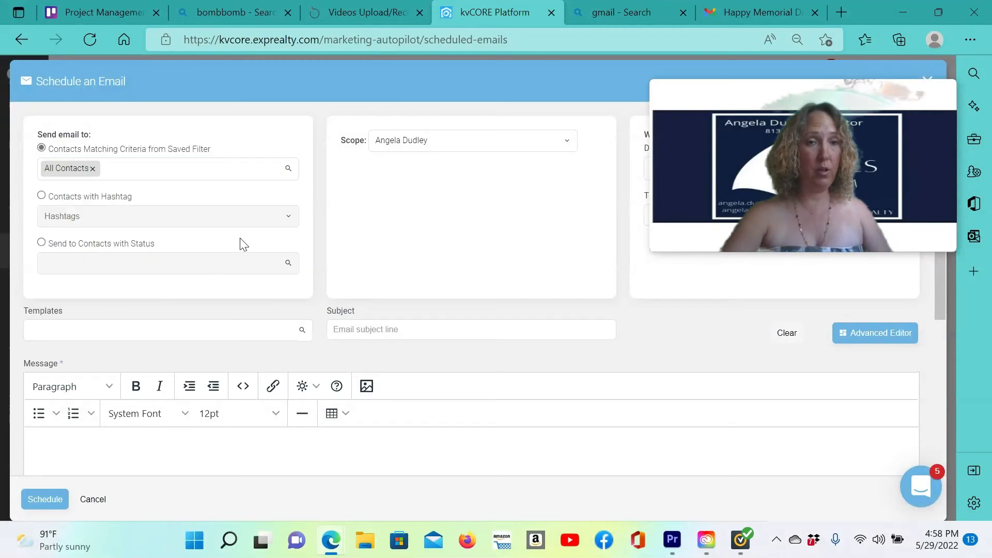
# Load the Memorial Day Card template into the scheduled email and review the card and the agent signature option.
pyautogui.scroll(-1, 243, 245)
pyautogui.click(206, 272)
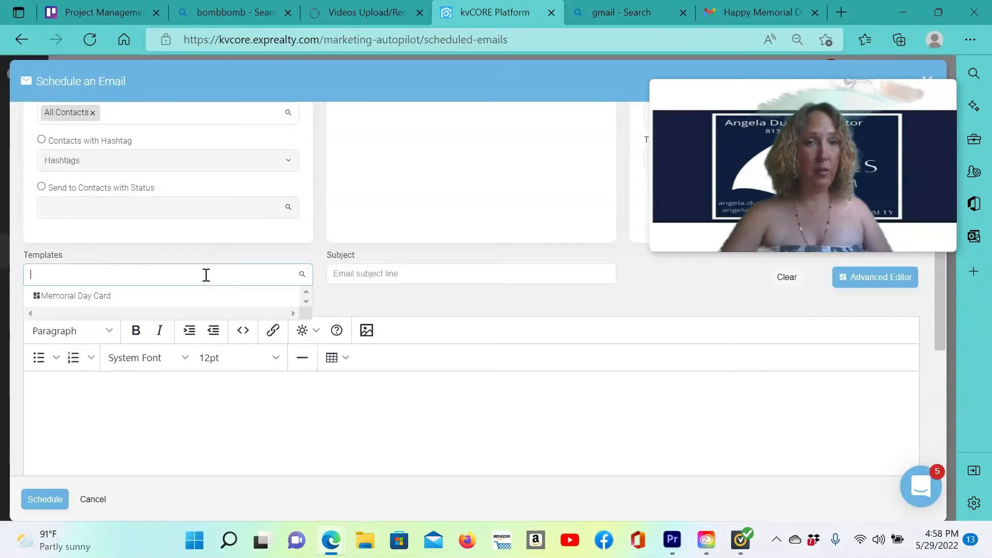
pyautogui.click(173, 299)
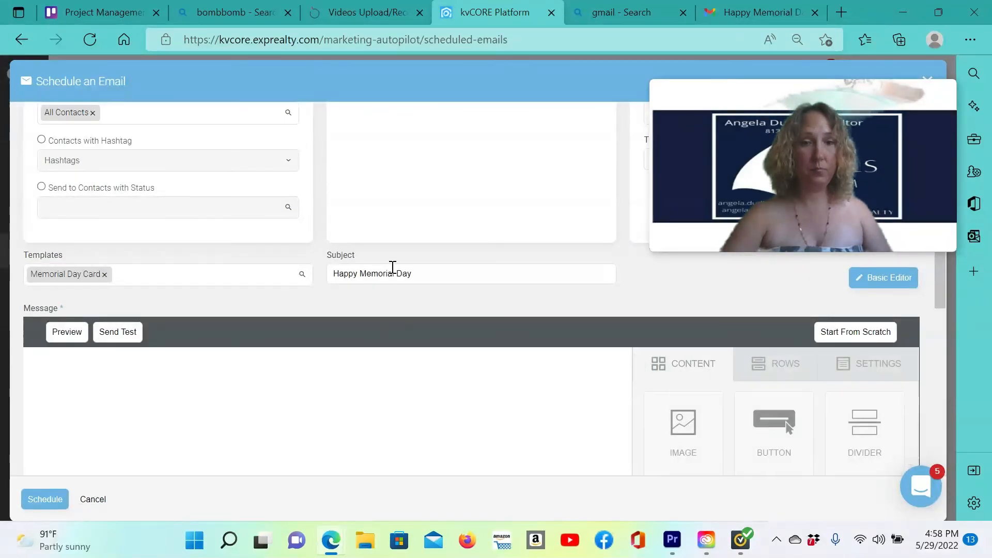
pyautogui.scroll(-6, 453, 279)
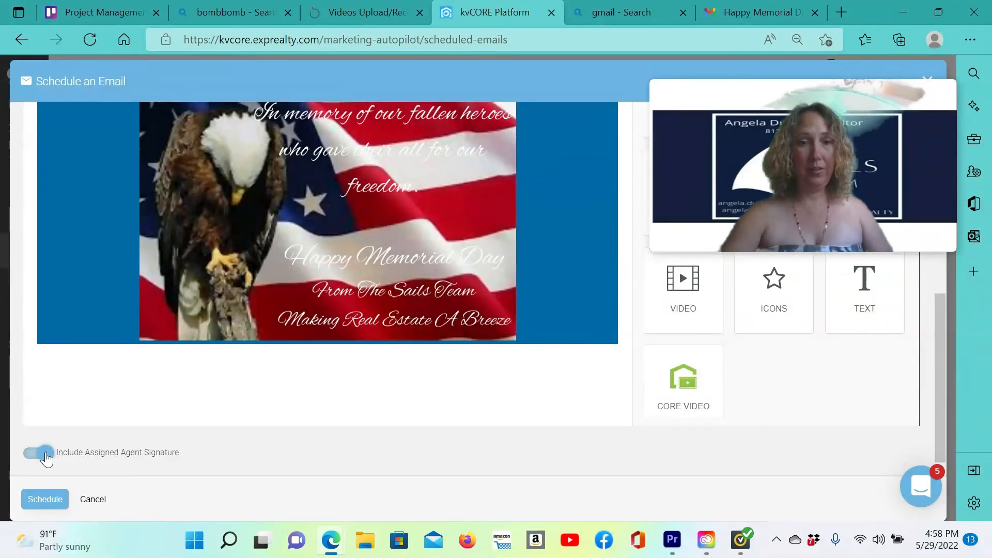
pyautogui.scroll(5, 388, 402)
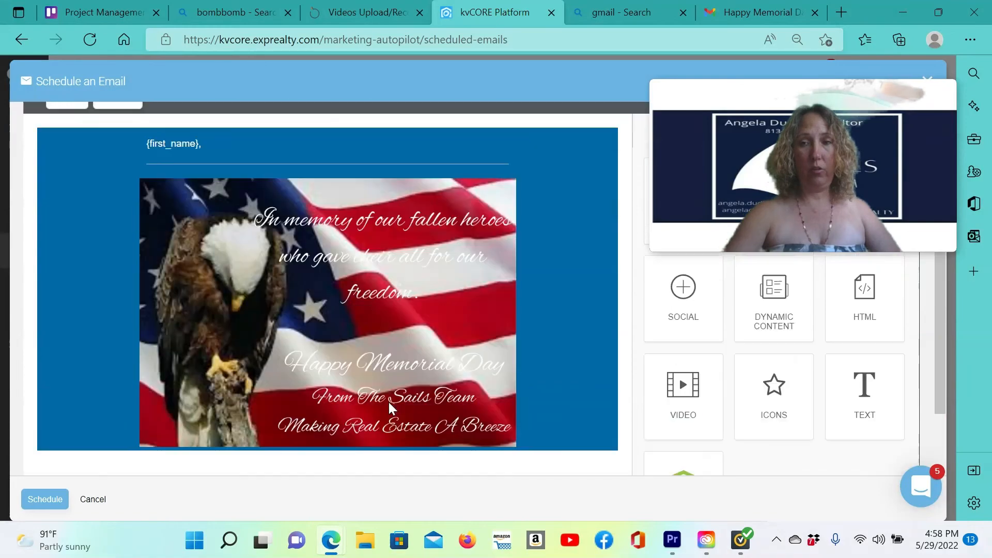
pyautogui.scroll(-2, 388, 402)
pyautogui.scroll(-1, 390, 402)
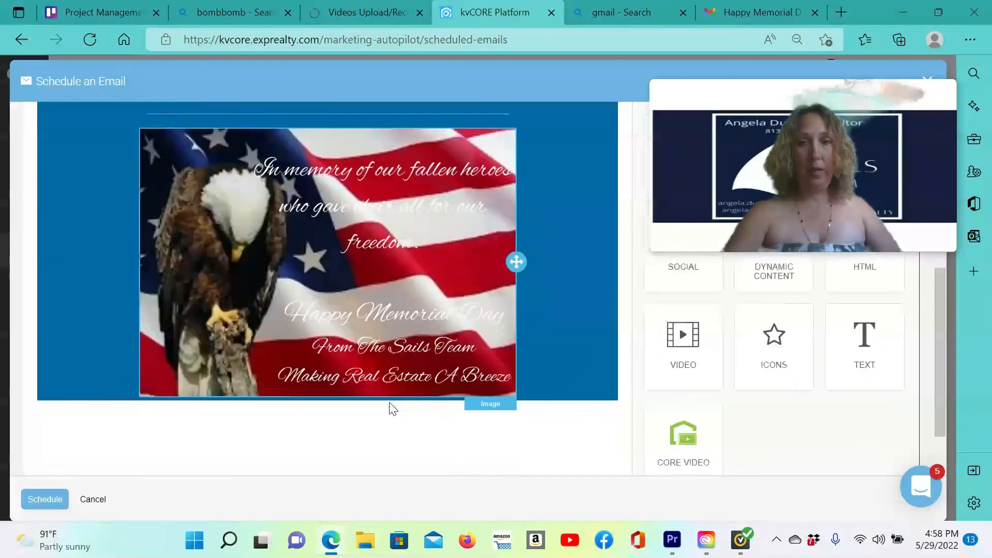
# Set the email's send date to 5/30/2022 and its send time to 9:00 am.
pyautogui.scroll(4, 389, 402)
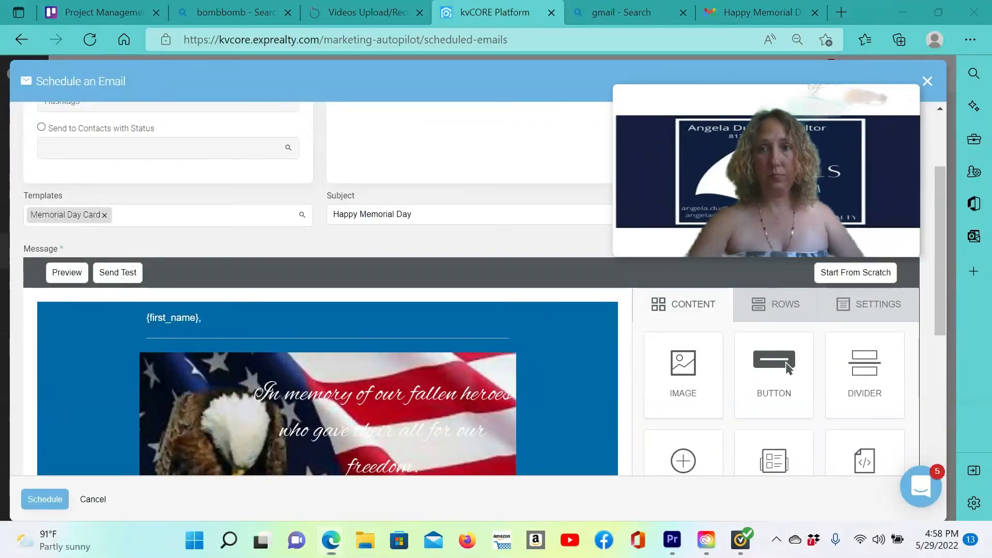
pyautogui.scroll(2, 661, 270)
pyautogui.scroll(1, 659, 265)
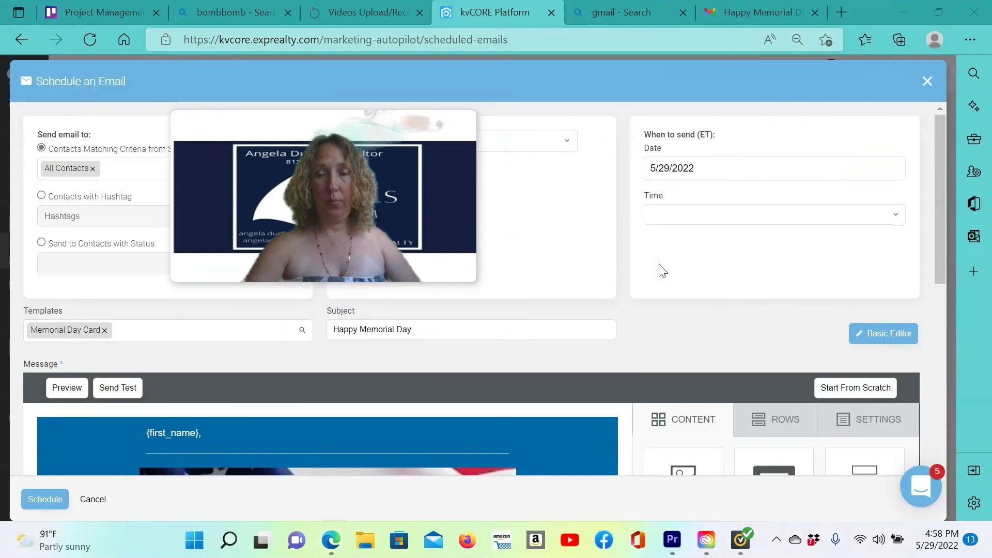
pyautogui.click(715, 166)
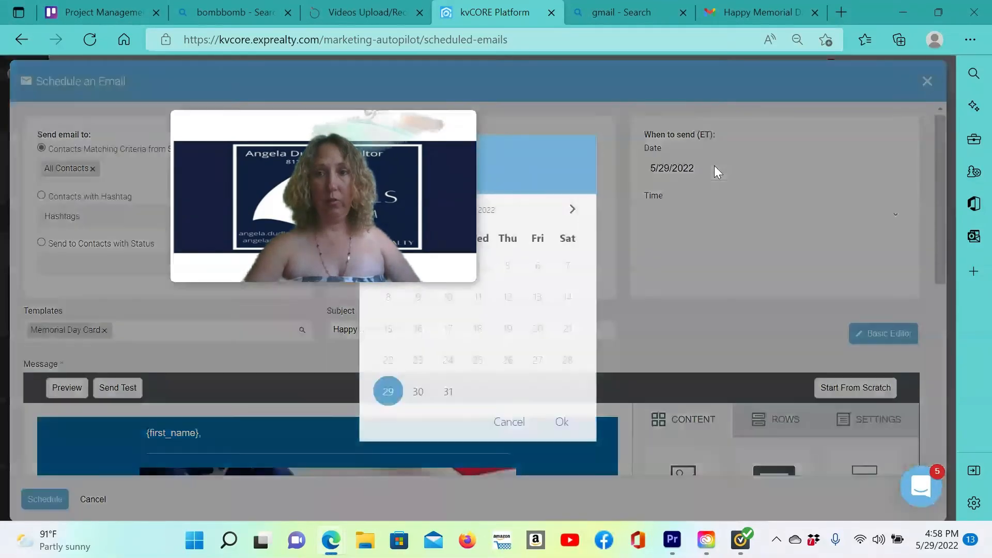
pyautogui.click(420, 392)
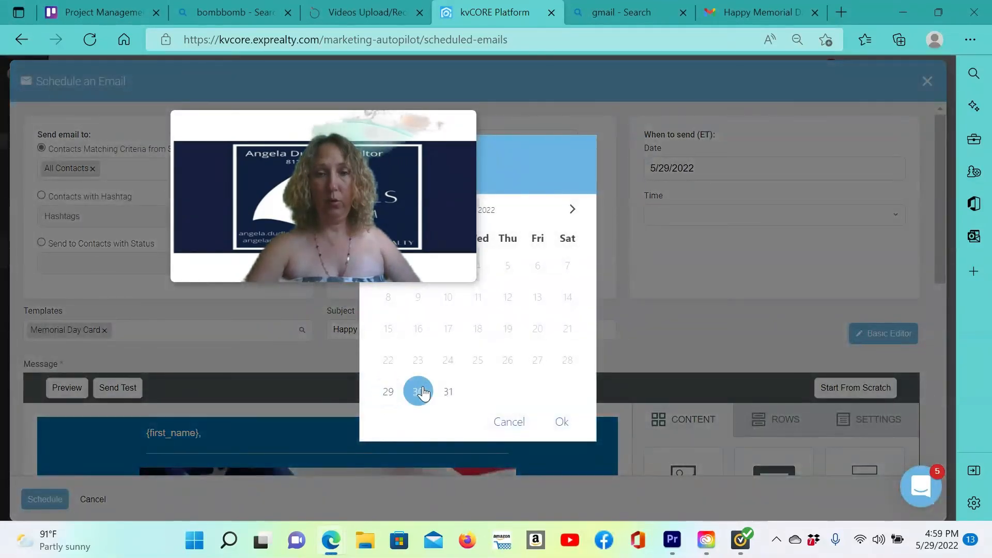
pyautogui.click(555, 438)
pyautogui.click(697, 215)
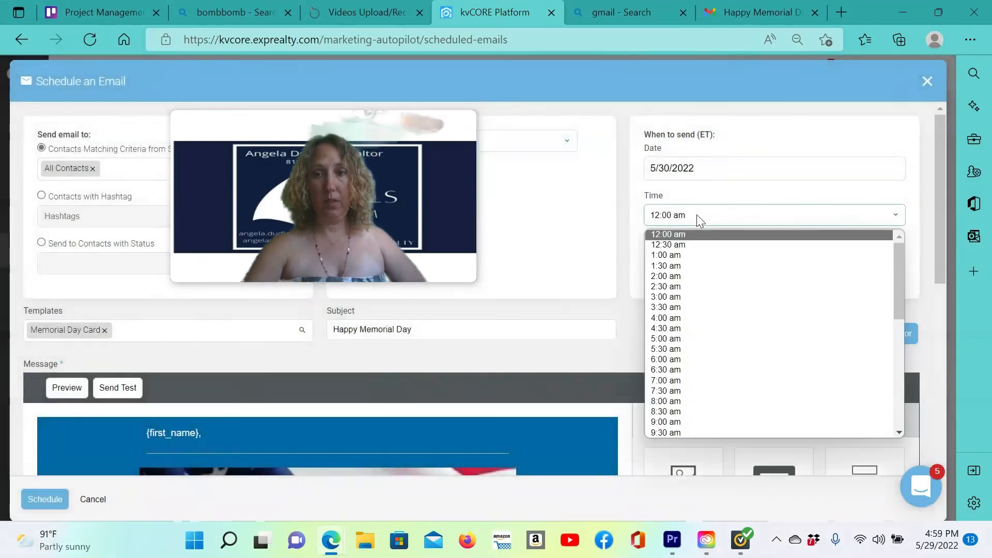
pyautogui.click(690, 422)
# Review the message down to the agent signature option and schedule the Happy Memorial Day email.
pyautogui.scroll(-3, 706, 289)
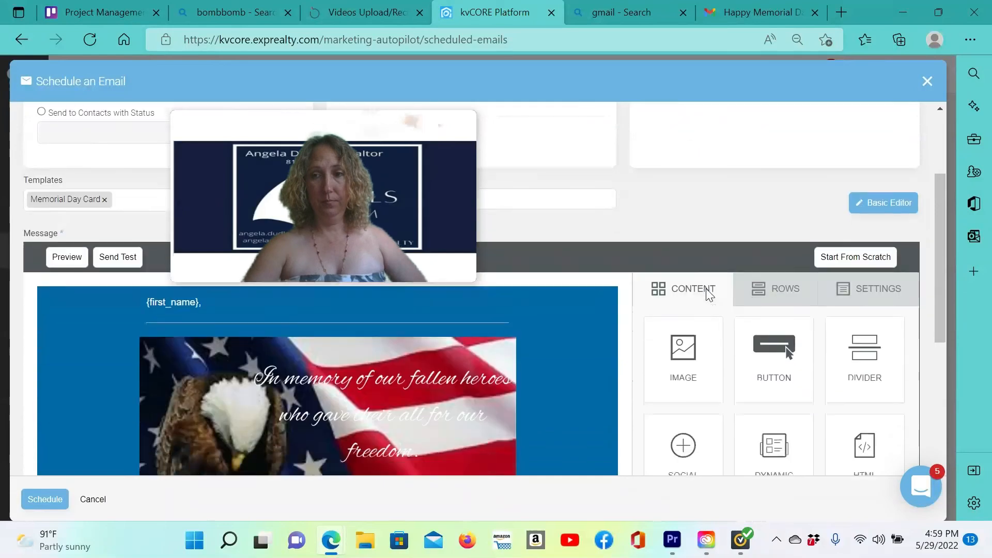
pyautogui.scroll(-3, 682, 316)
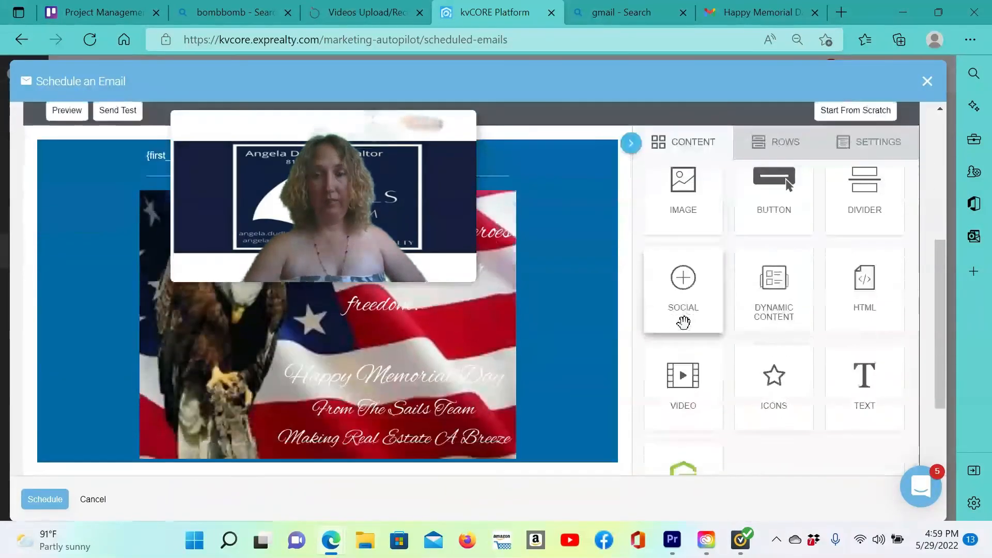
pyautogui.scroll(-1, 683, 322)
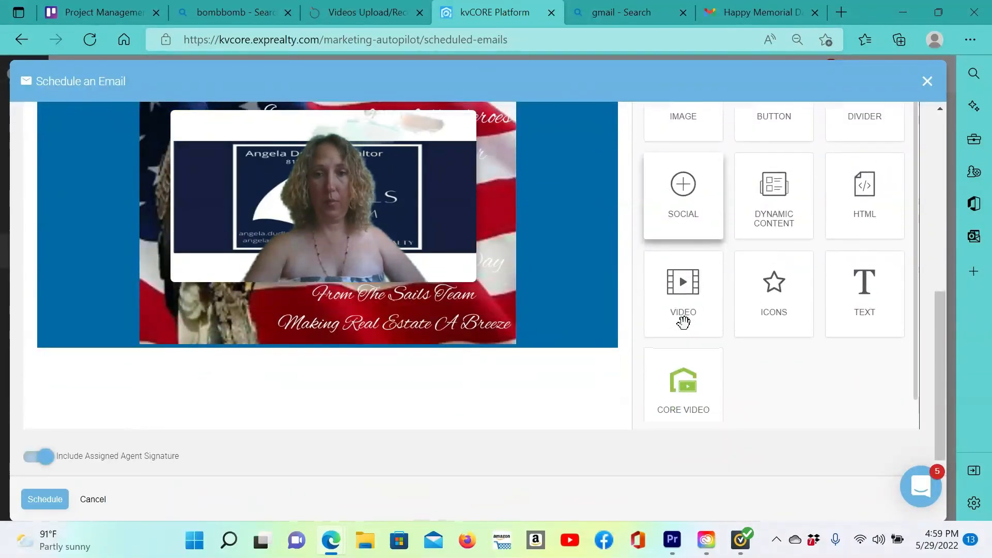
pyautogui.moveTo(942, 376); pyautogui.dragTo(982, 431)
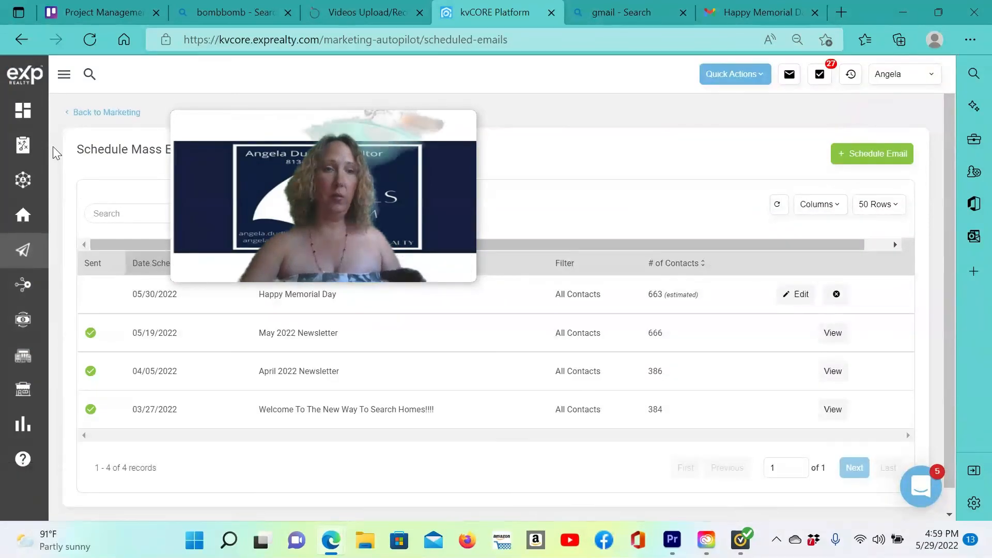
# Open the full contact list in Smart CRM and filter it to Active 5 Star.
pyautogui.moveTo(23, 179)
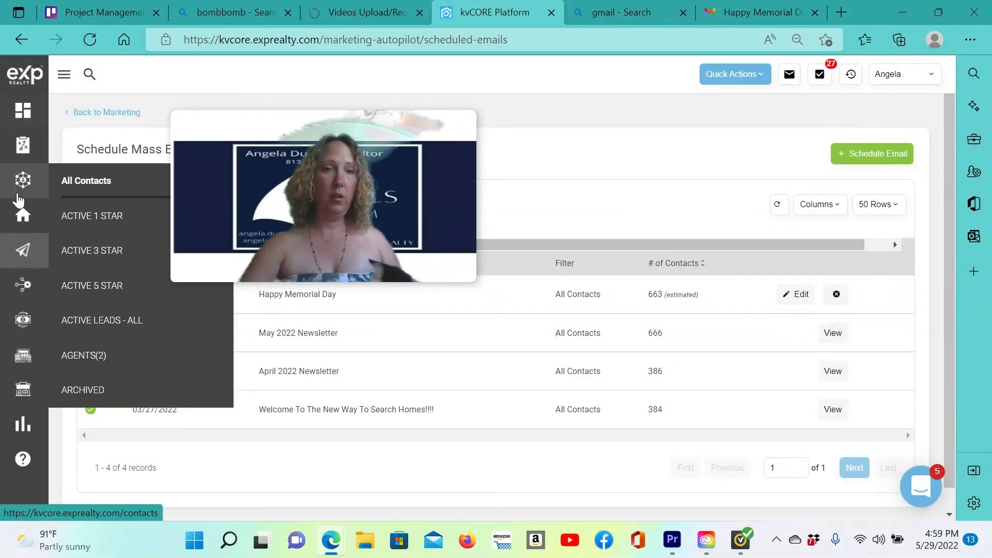
pyautogui.click(85, 178)
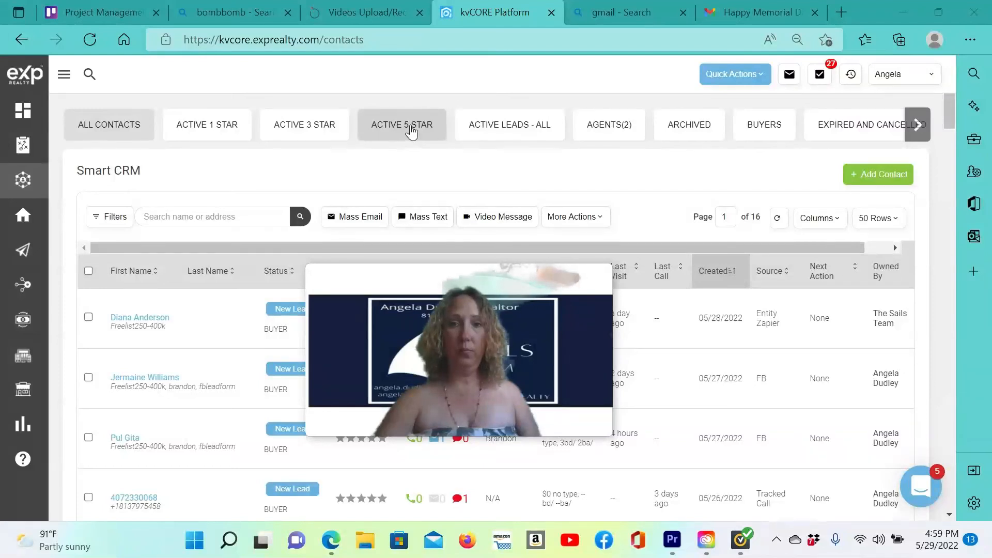
pyautogui.click(412, 132)
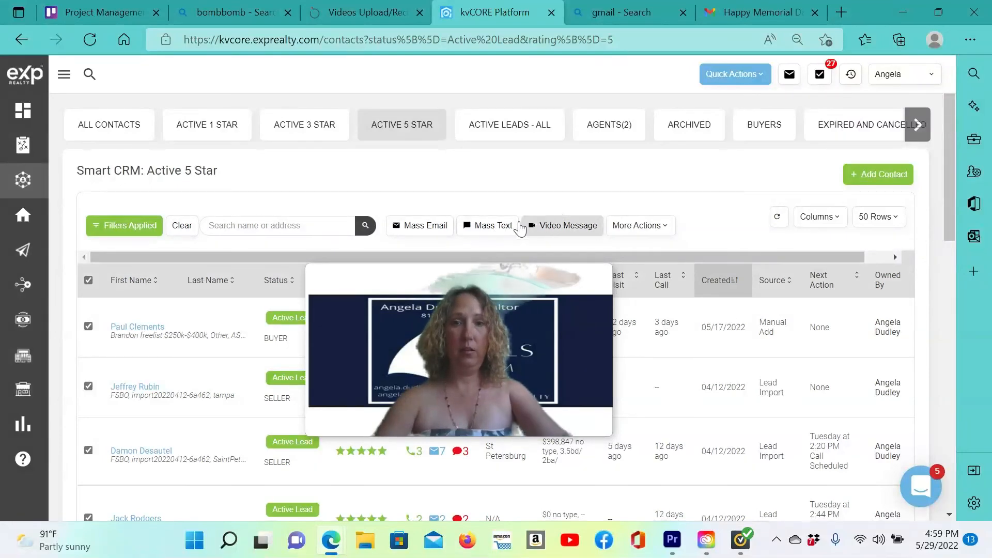
# Open a mass email to the selected Active 5 Star contacts, examine its fields and signature option, and discard it.
pyautogui.click(423, 230)
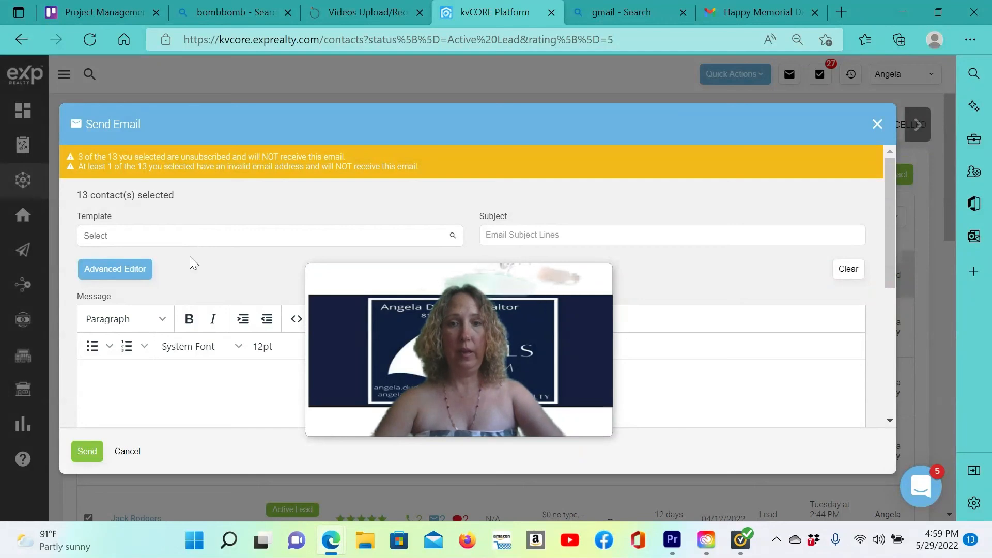
pyautogui.scroll(-5, 194, 264)
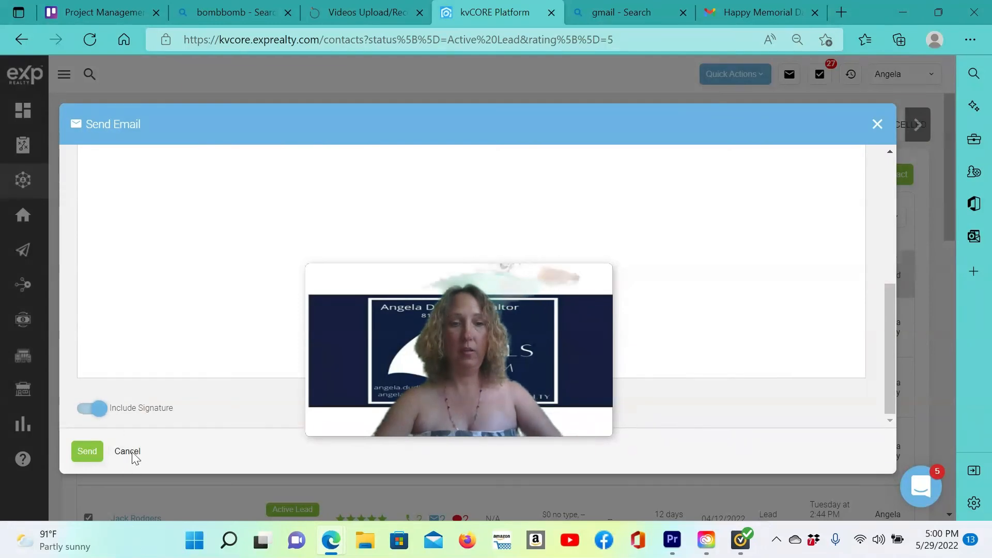
pyautogui.click(127, 452)
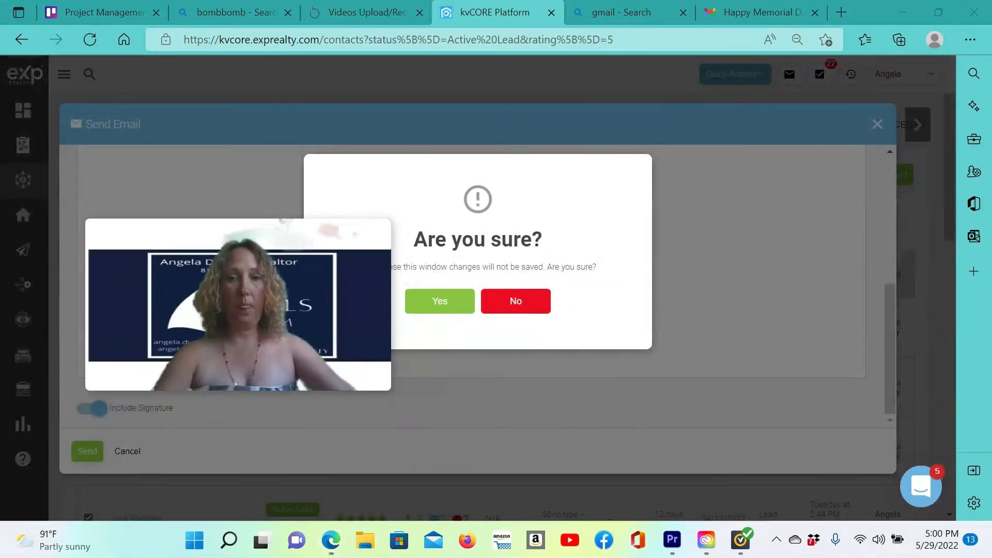
pyautogui.click(430, 307)
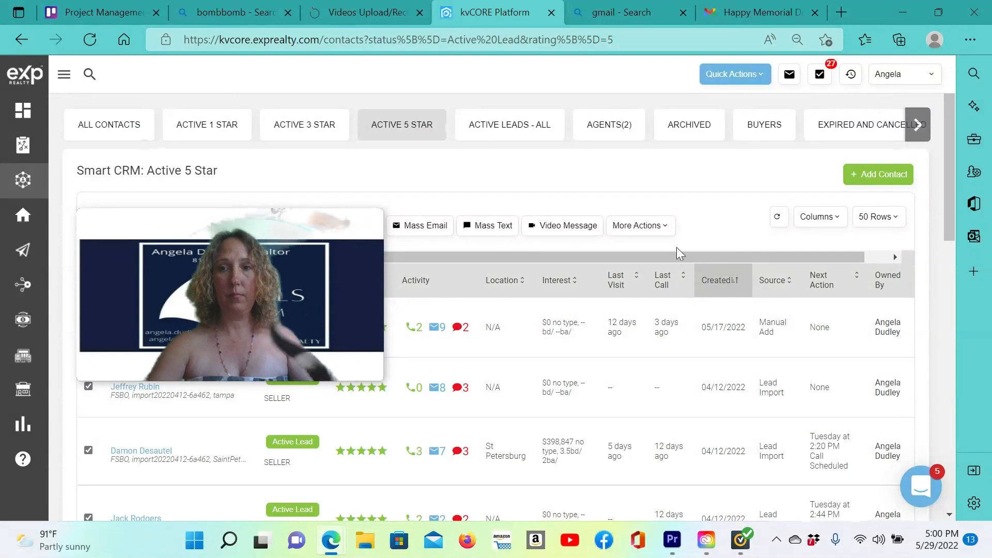
# Deselect all the Active 5 Star contacts and return to the All Contacts list.
pyautogui.scroll(-1, 614, 226)
pyautogui.scroll(1, 615, 226)
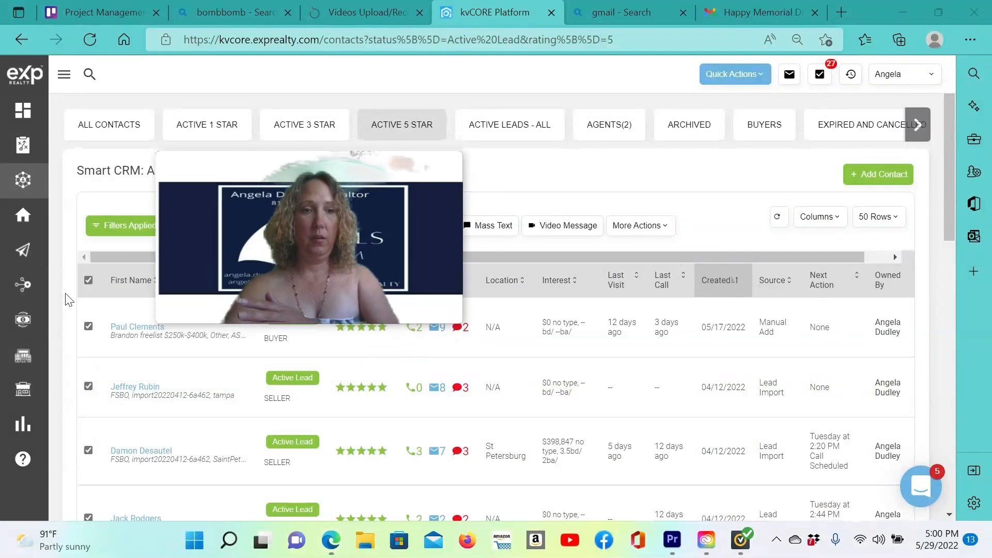
pyautogui.click(89, 280)
pyautogui.click(104, 129)
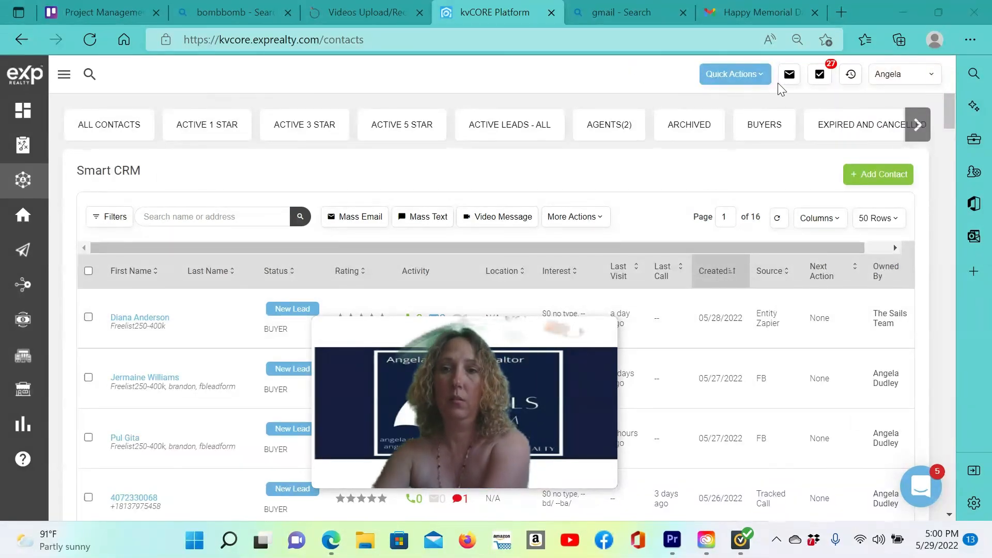
# Open a new Send Email form from Quick Actions, examine its contact field, and discard the email.
pyautogui.click(762, 77)
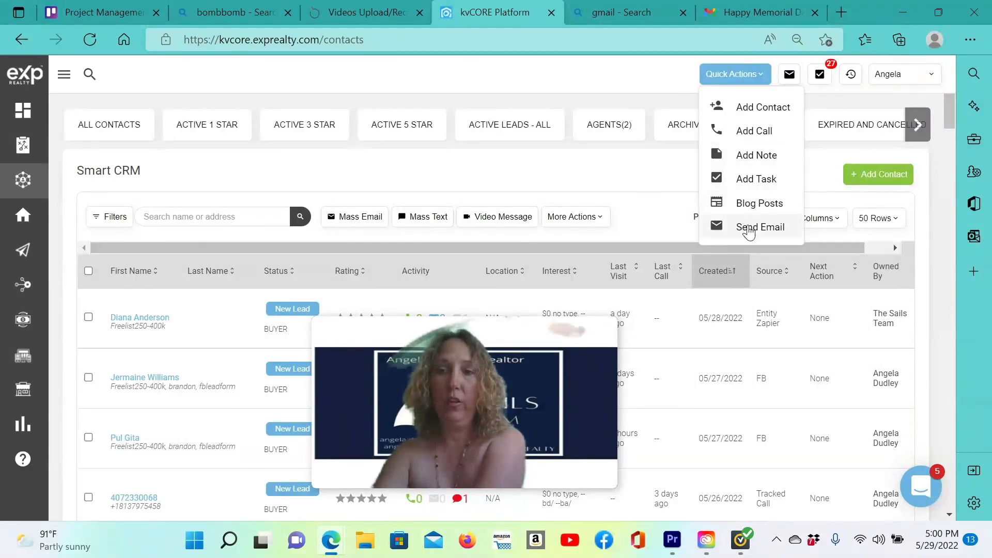
pyautogui.click(748, 230)
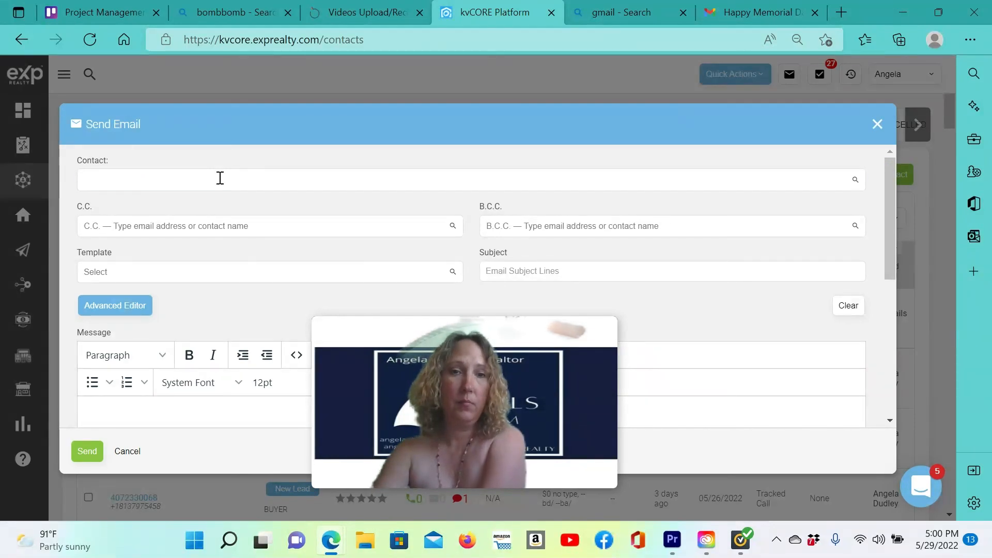
pyautogui.click(220, 178)
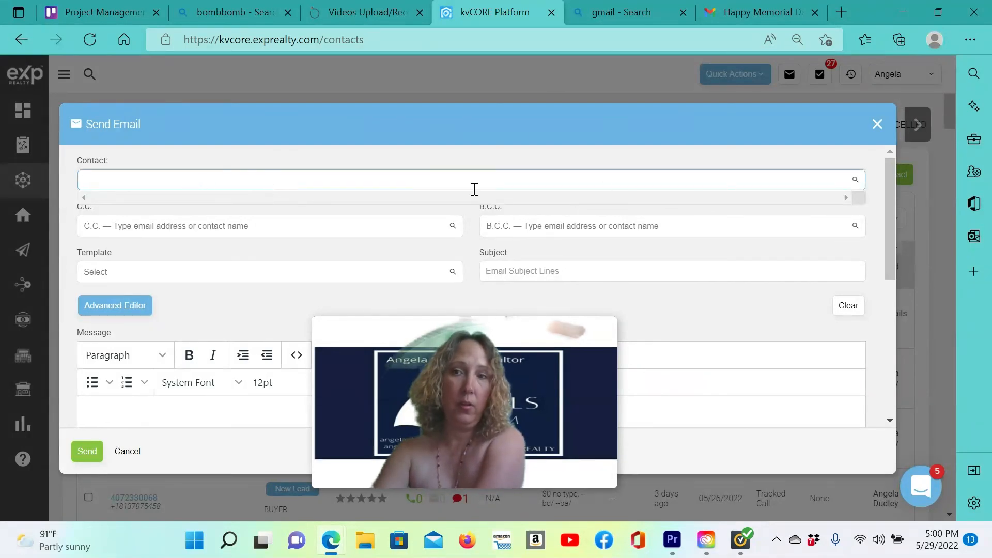
pyautogui.click(878, 125)
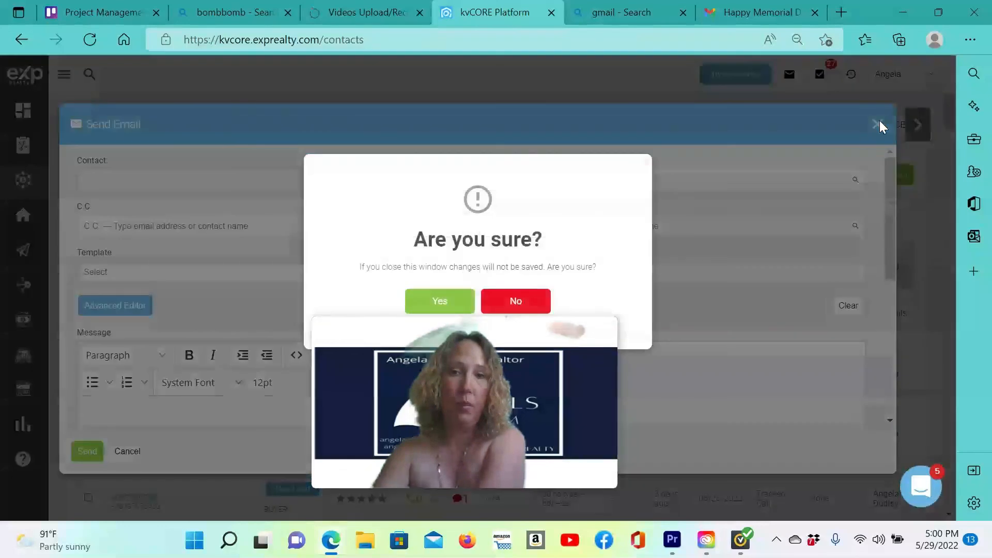
pyautogui.click(428, 302)
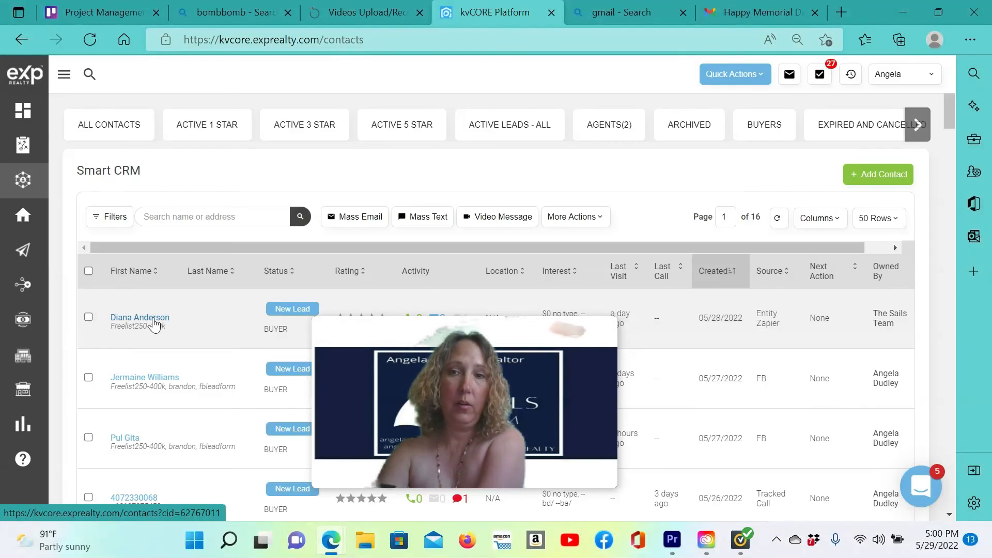
# Open the first contact's profile, start an email to that contact, examine the form down to the signature option, and discard it.
pyautogui.click(154, 321)
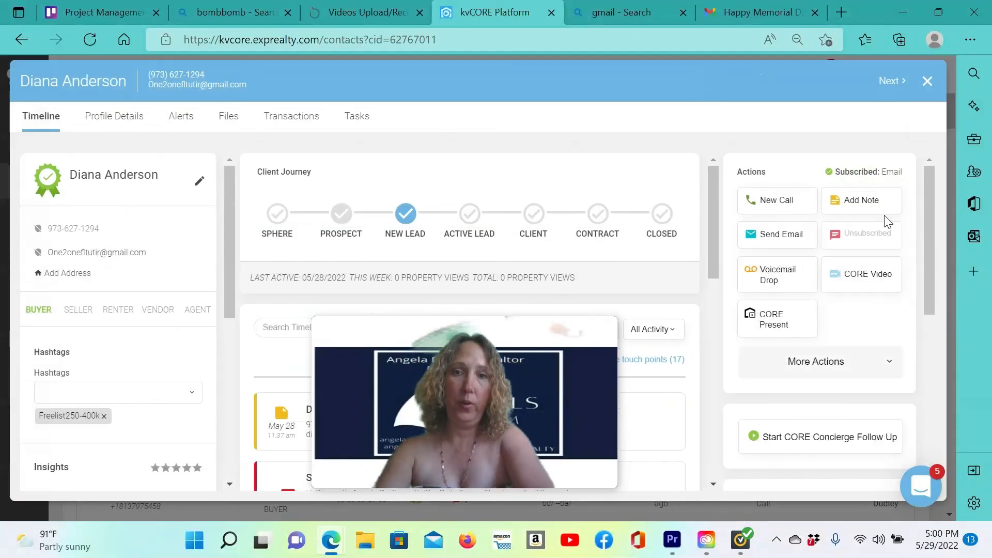
pyautogui.click(791, 253)
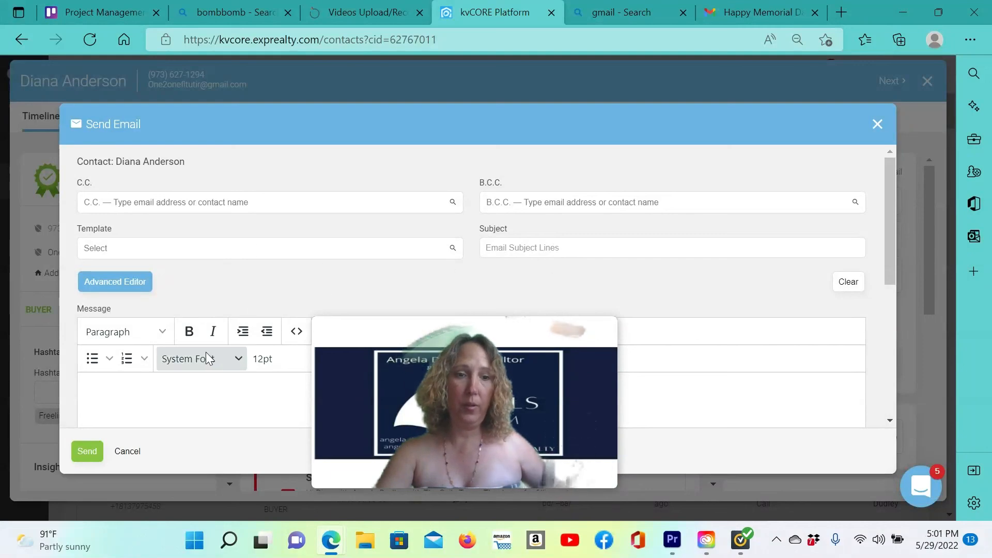
pyautogui.scroll(-5, 206, 356)
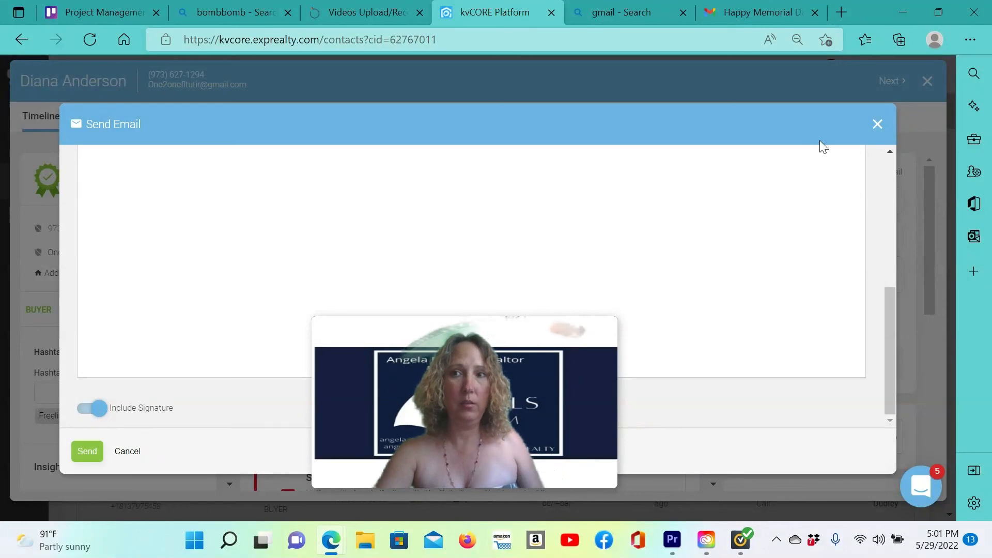
pyautogui.click(878, 124)
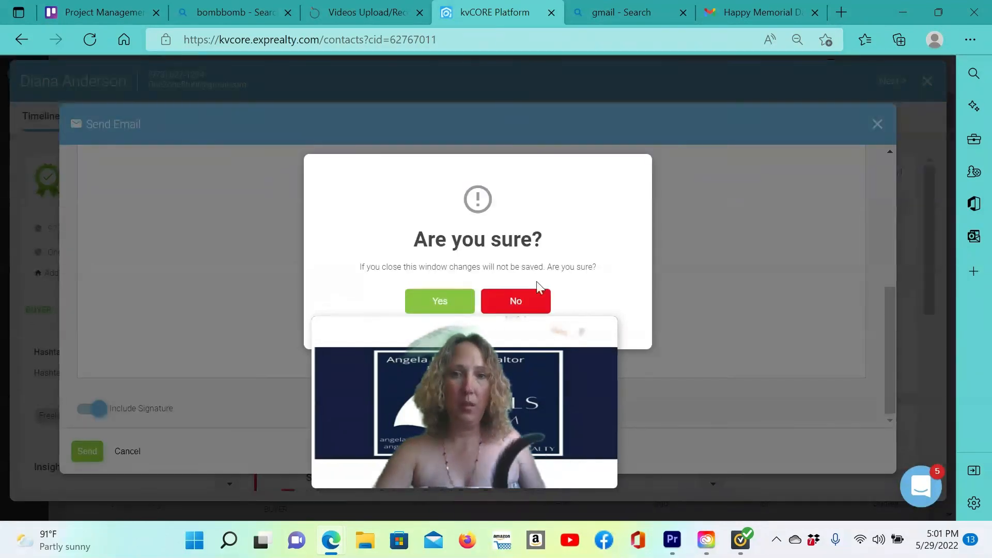
pyautogui.click(445, 307)
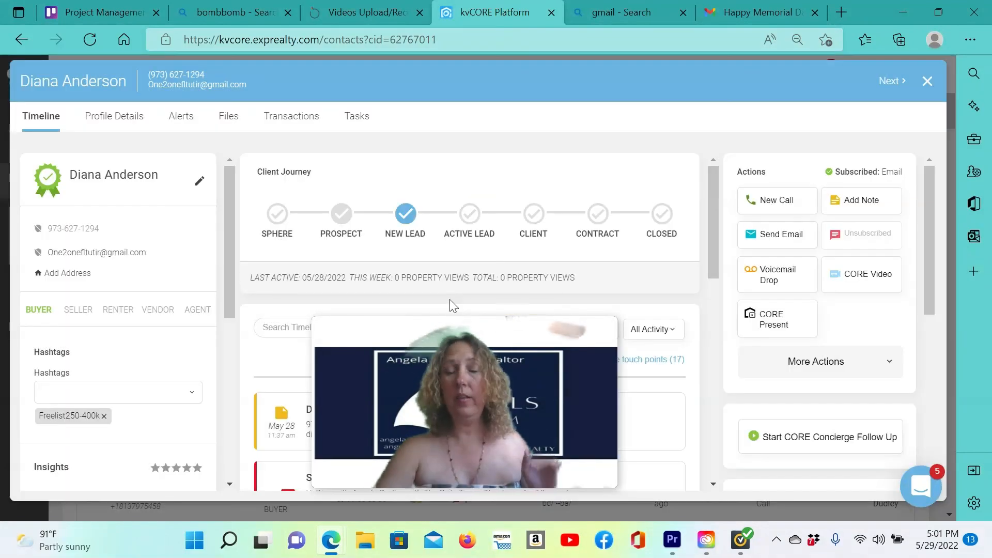